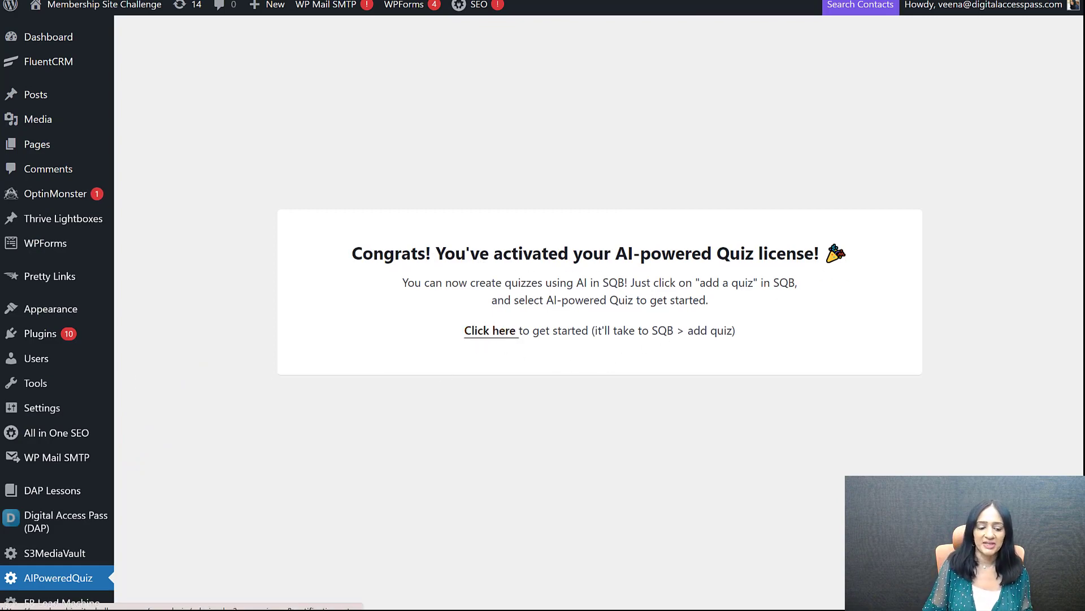
# Go to the quiz manager, add a new quiz with the AI-Powered Quiz option and start the builder
pyautogui.scroll(-3, 832, 337)
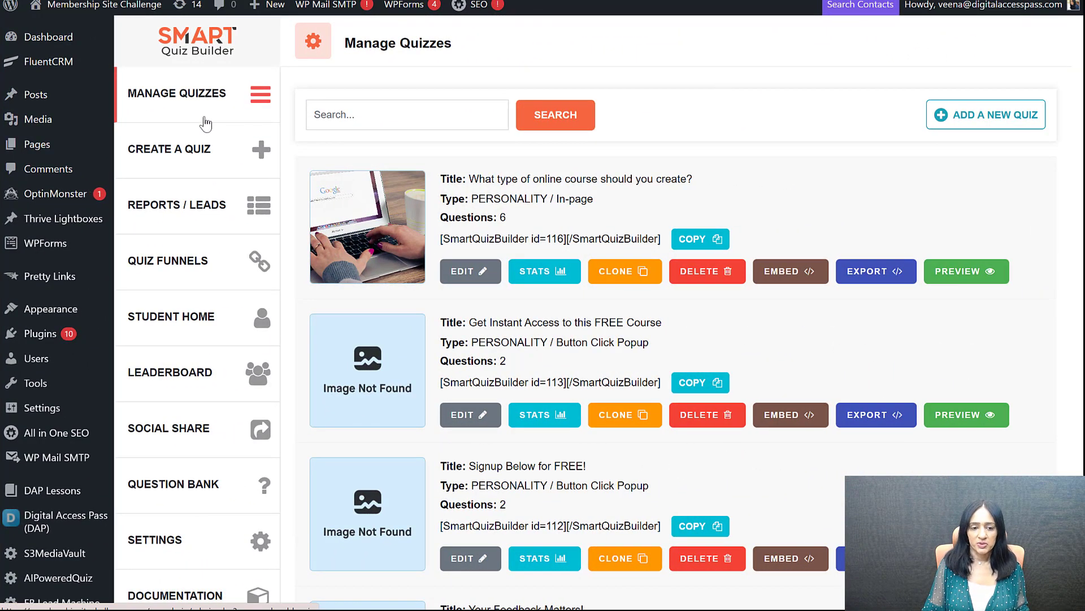
pyautogui.click(1014, 123)
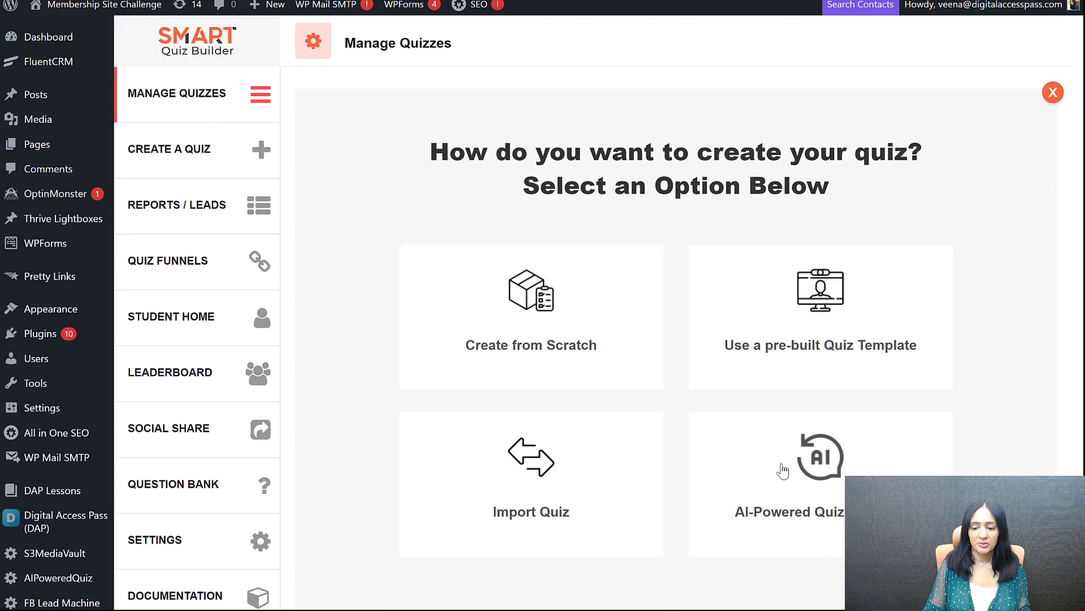
pyautogui.click(840, 485)
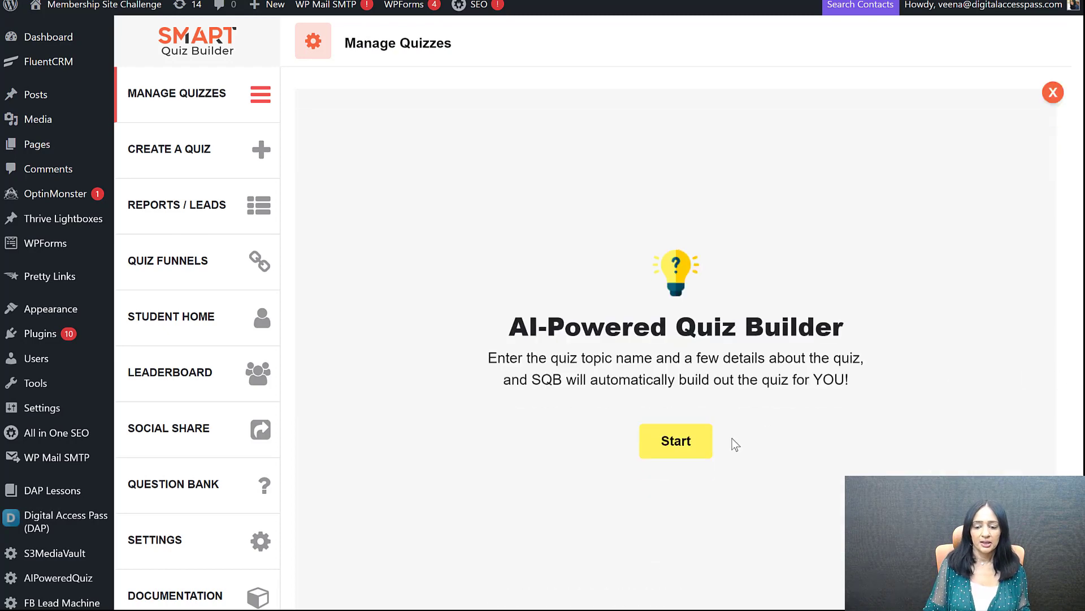
pyautogui.click(684, 452)
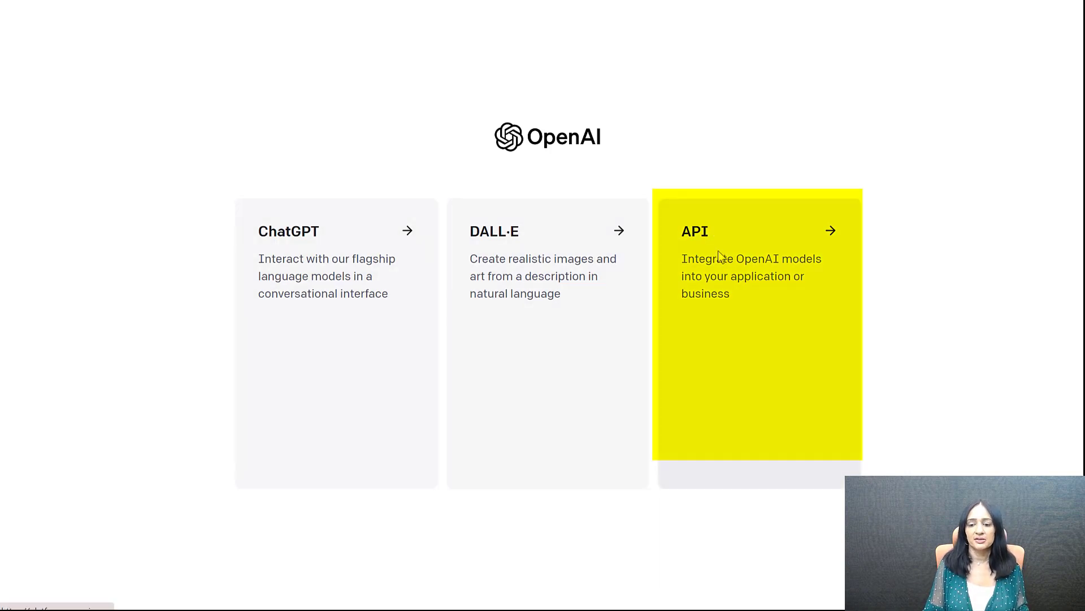
# Switch to the OpenAI API platform and open the account's API keys page
pyautogui.click(718, 250)
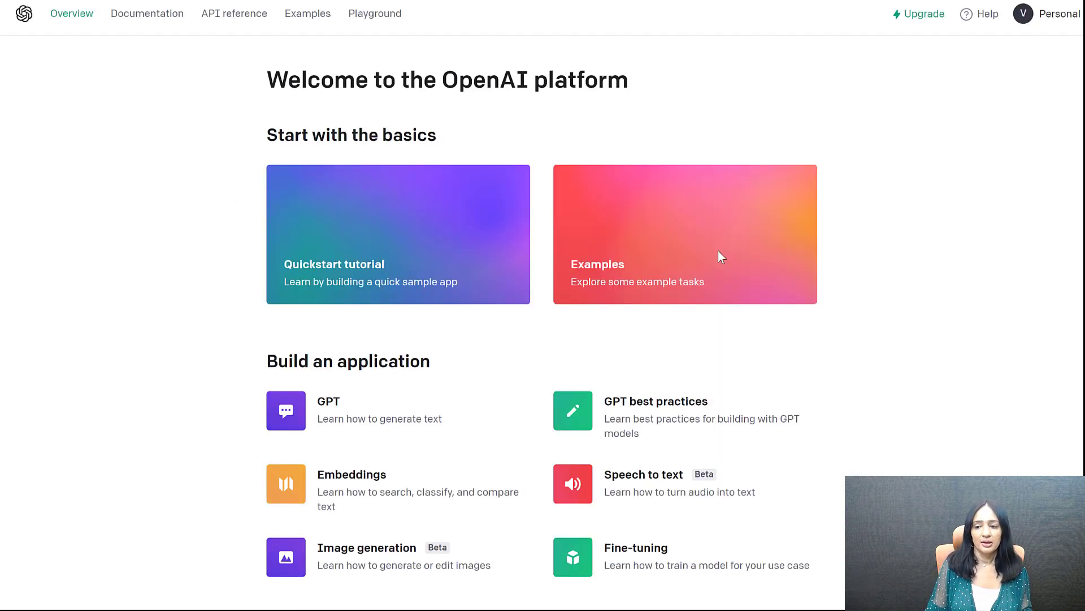
pyautogui.click(1029, 19)
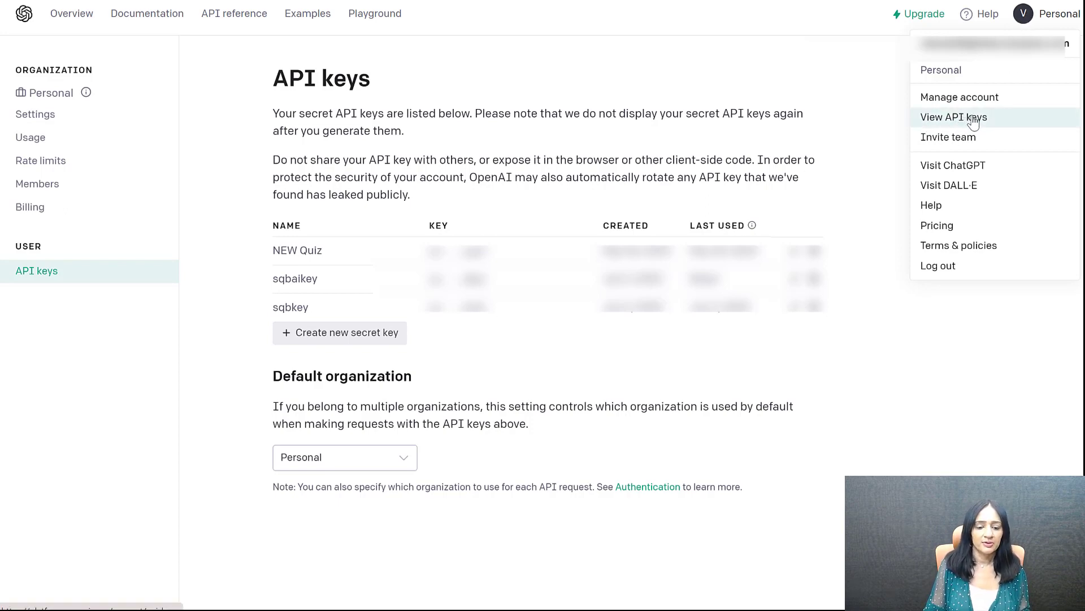
pyautogui.click(229, 285)
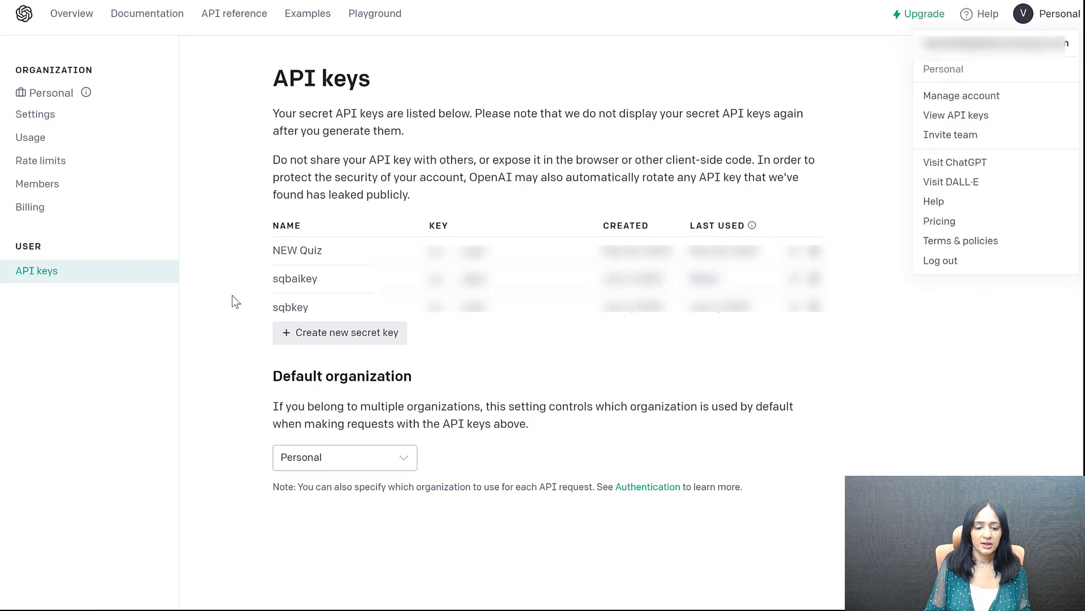
# Open the form for creating a new secret key, dismiss it, and open the OpenAI billing page
pyautogui.click(347, 337)
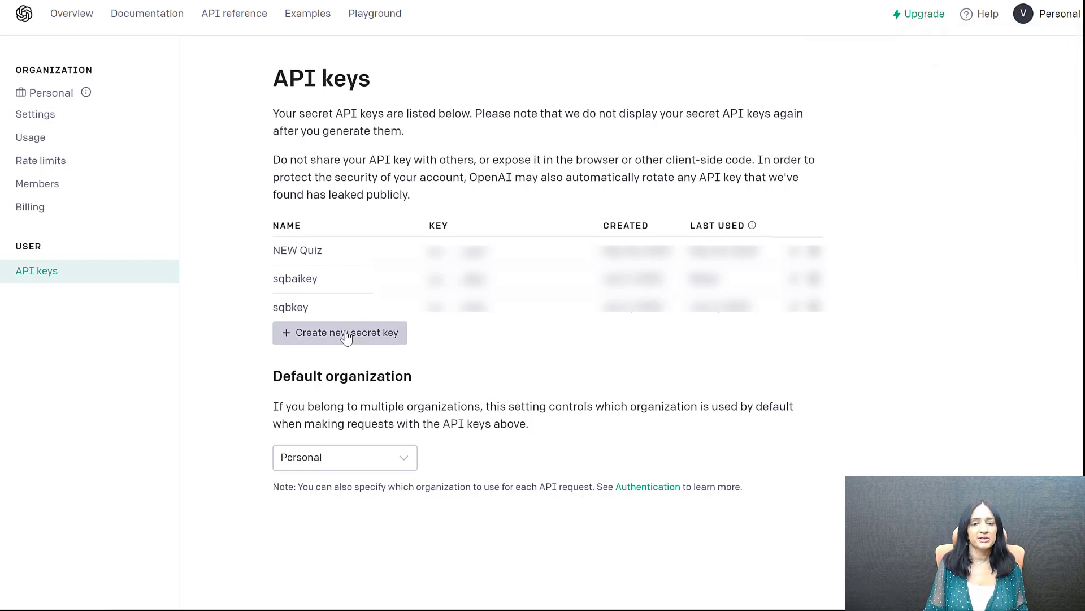
pyautogui.click(591, 354)
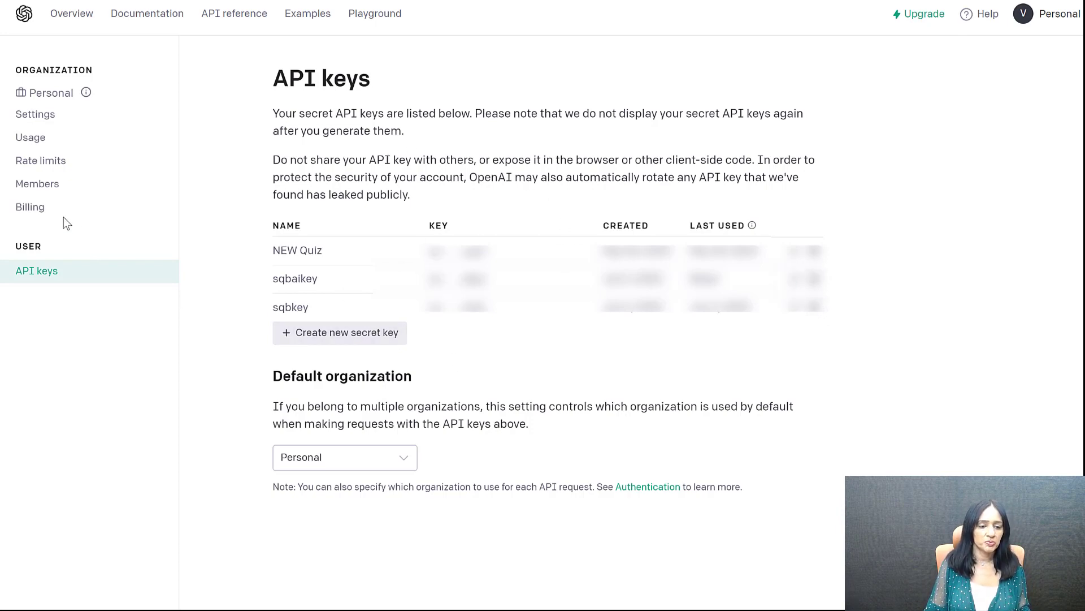
pyautogui.click(30, 209)
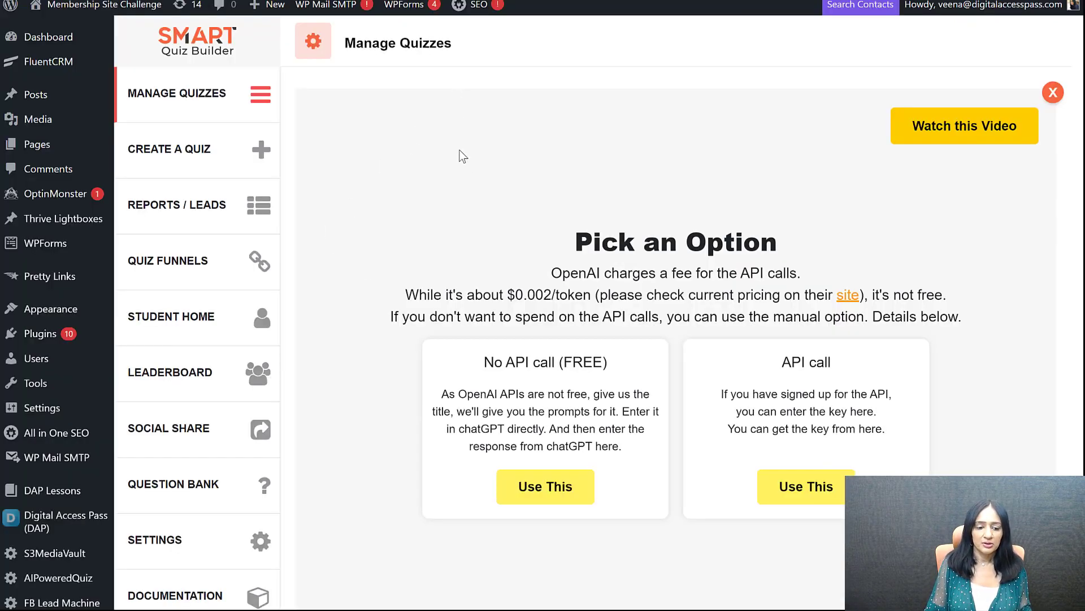
# Switch to Smart Quiz Builder and open the external integrations in its settings on a separate page
pyautogui.scroll(-1, 129, 309)
pyautogui.scroll(-1, 129, 309)
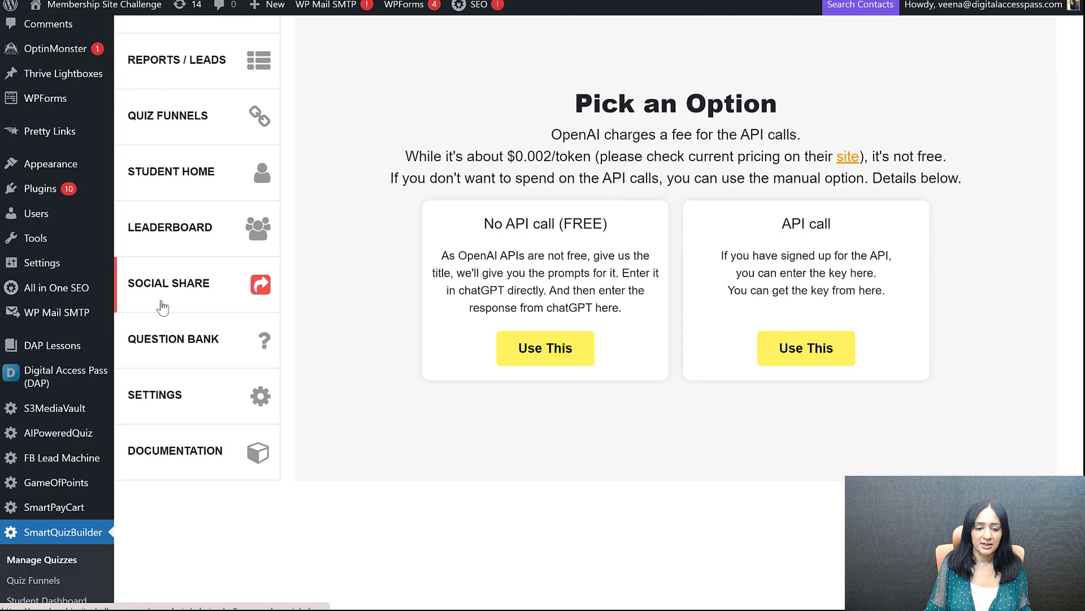
pyautogui.rightClick(181, 398)
pyautogui.click(212, 407)
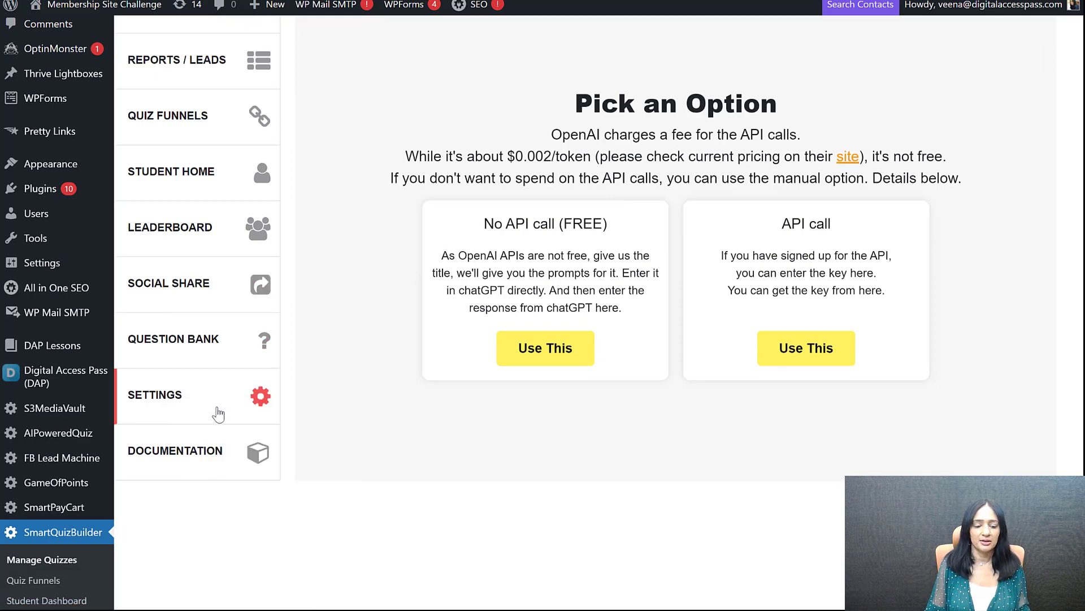
pyautogui.click(178, 405)
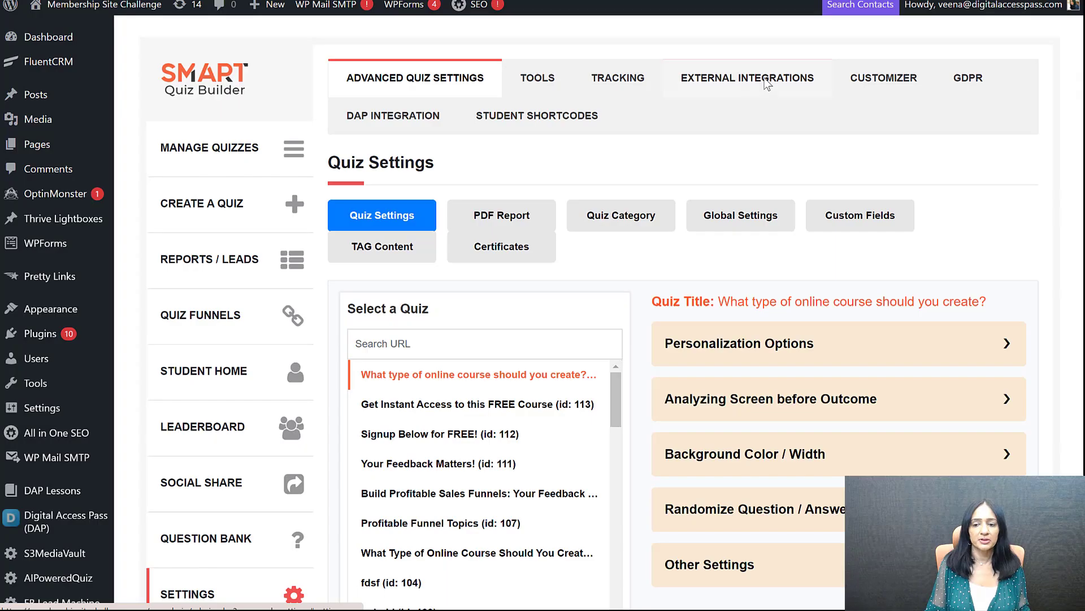
pyautogui.click(755, 82)
pyautogui.click(707, 220)
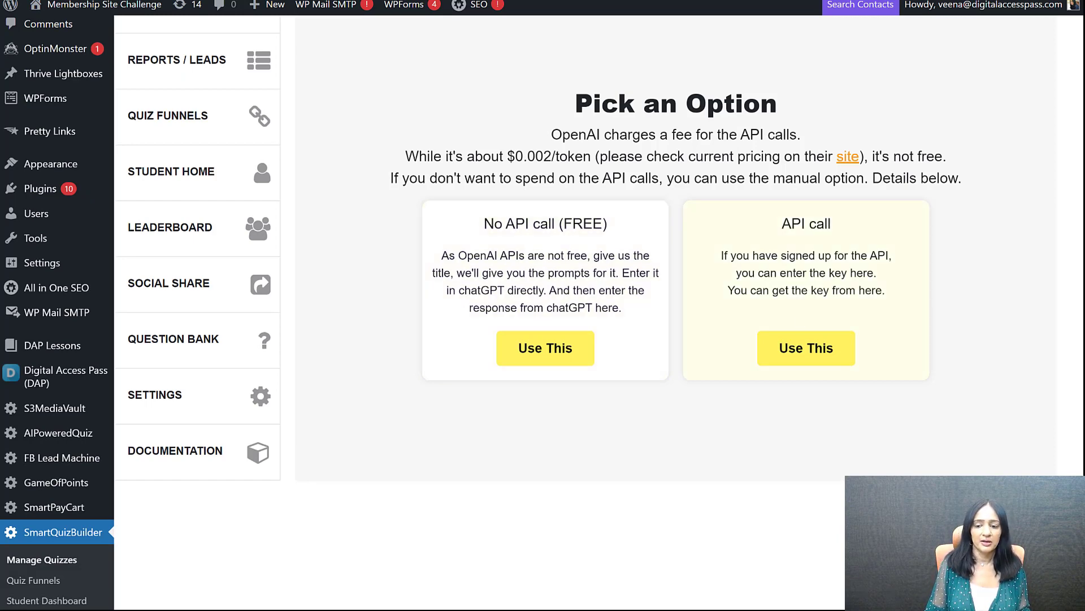
# Using API call, define a Scoring quiz on "WordPress Knowledge" with goal "I want to create a quiz to test the WordPress knowledge of my audience"
pyautogui.click(806, 347)
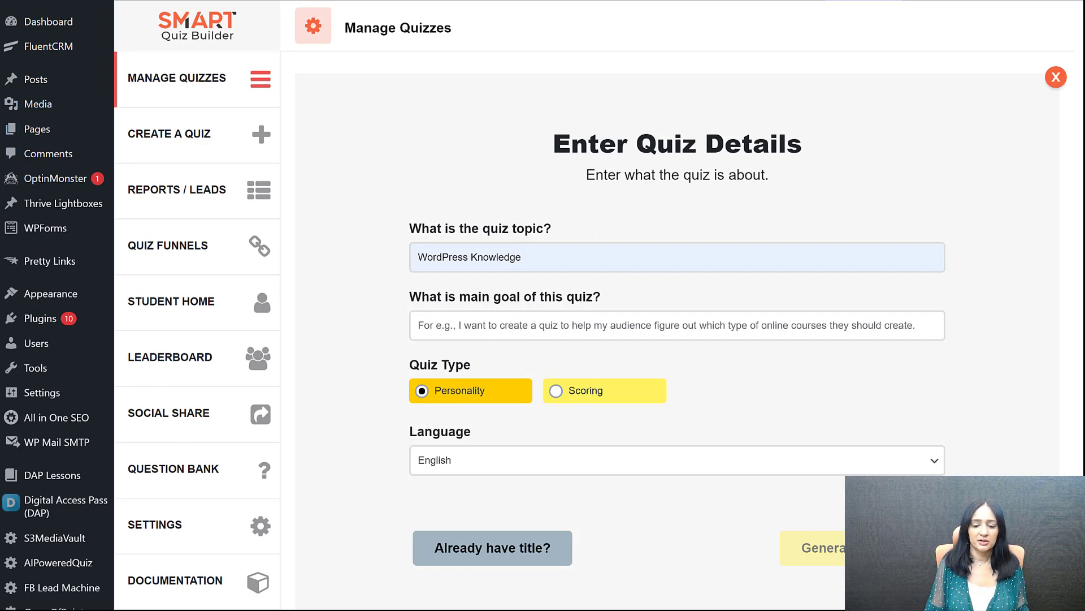
pyautogui.click(485, 334)
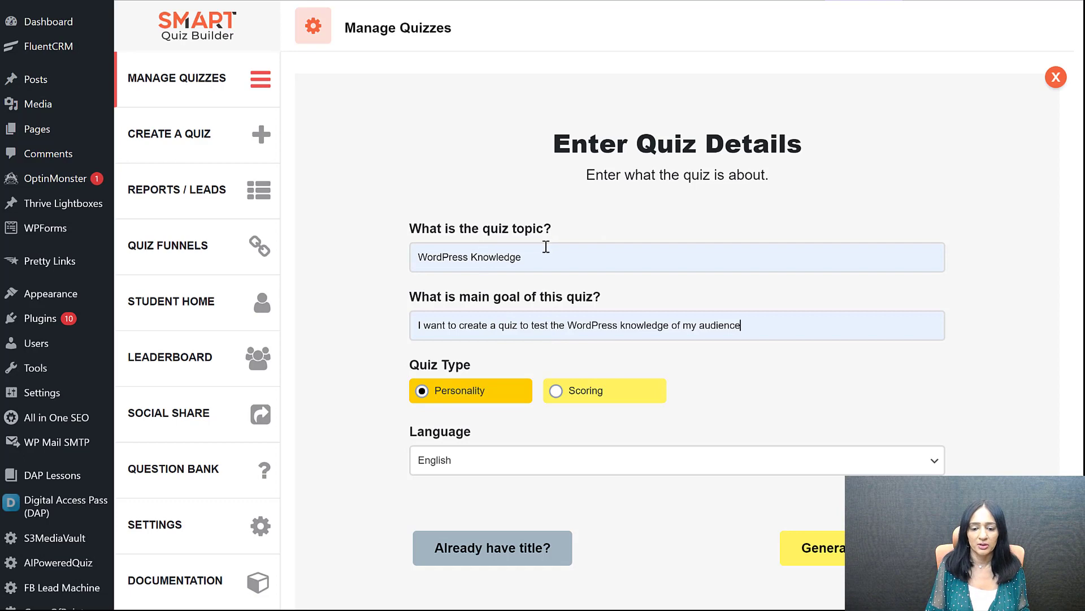
pyautogui.click(557, 391)
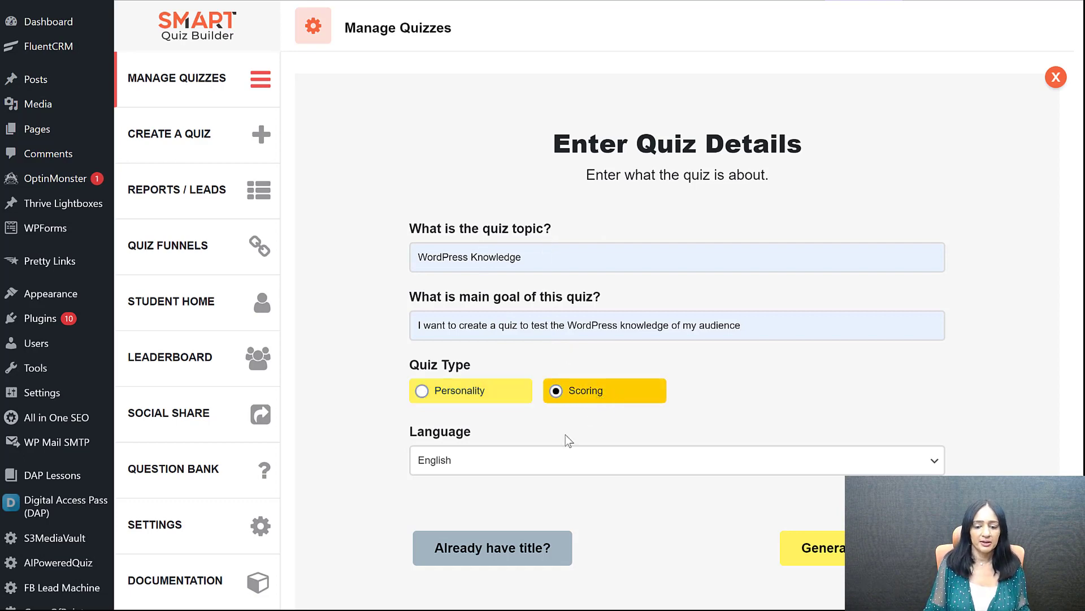
# Keep English as the quiz language and generate the quiz title ideas
pyautogui.click(450, 467)
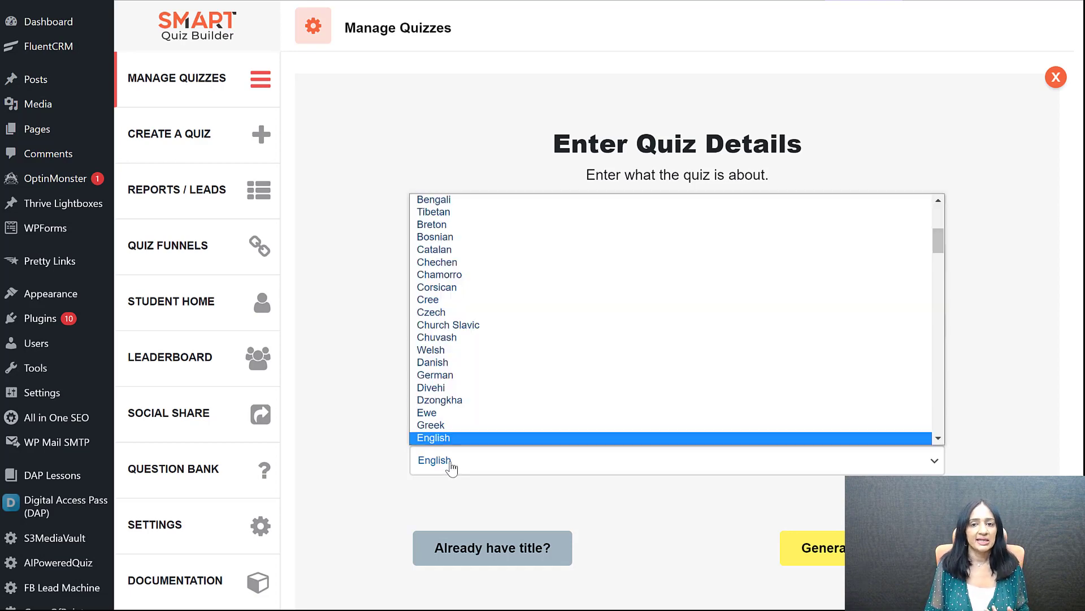
pyautogui.click(395, 407)
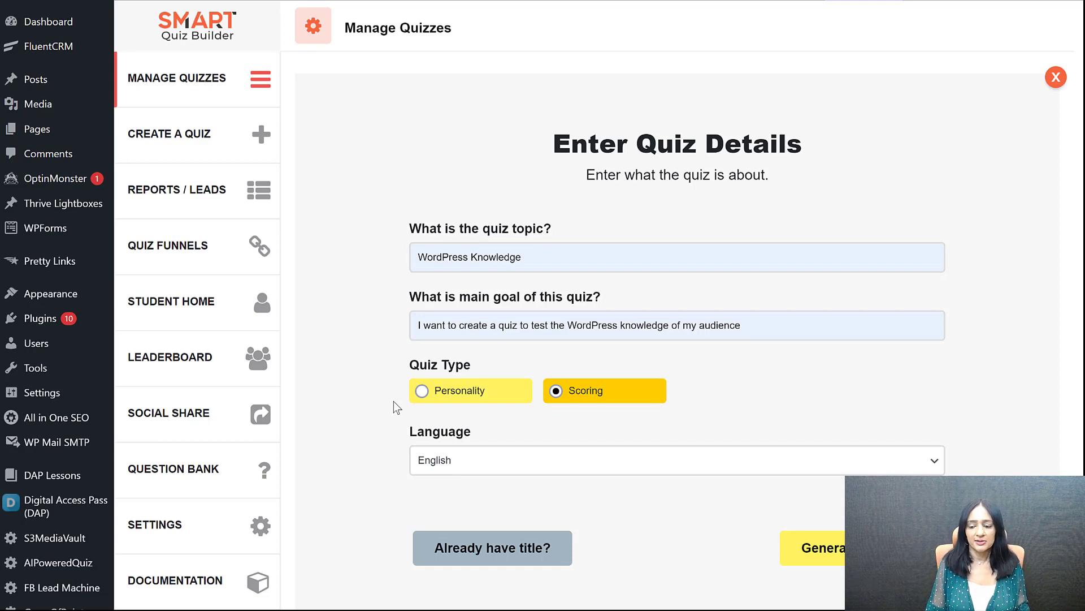
pyautogui.click(434, 461)
pyautogui.click(345, 363)
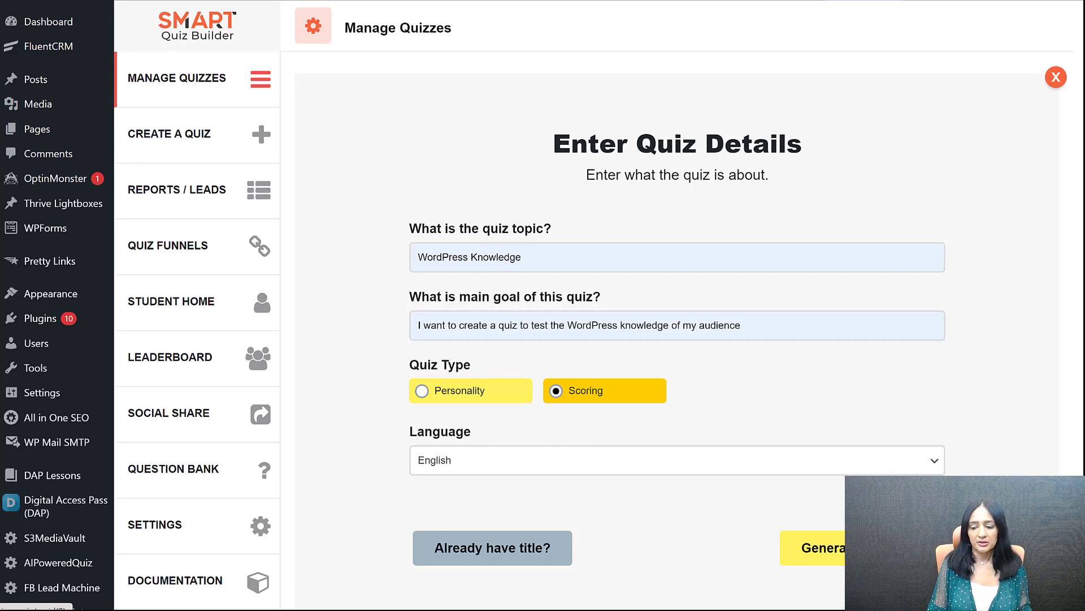
pyautogui.click(871, 548)
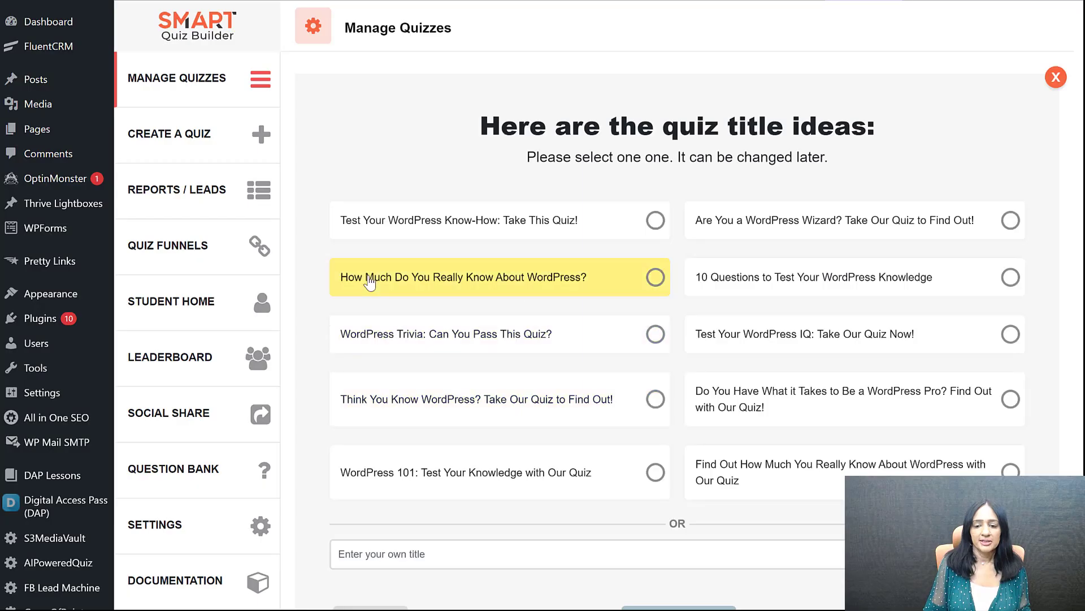
# Choose the title "How Much Do You Really Know About WordPress?" and continue to the quiz outcomes
pyautogui.click(481, 286)
pyautogui.scroll(-1, 429, 333)
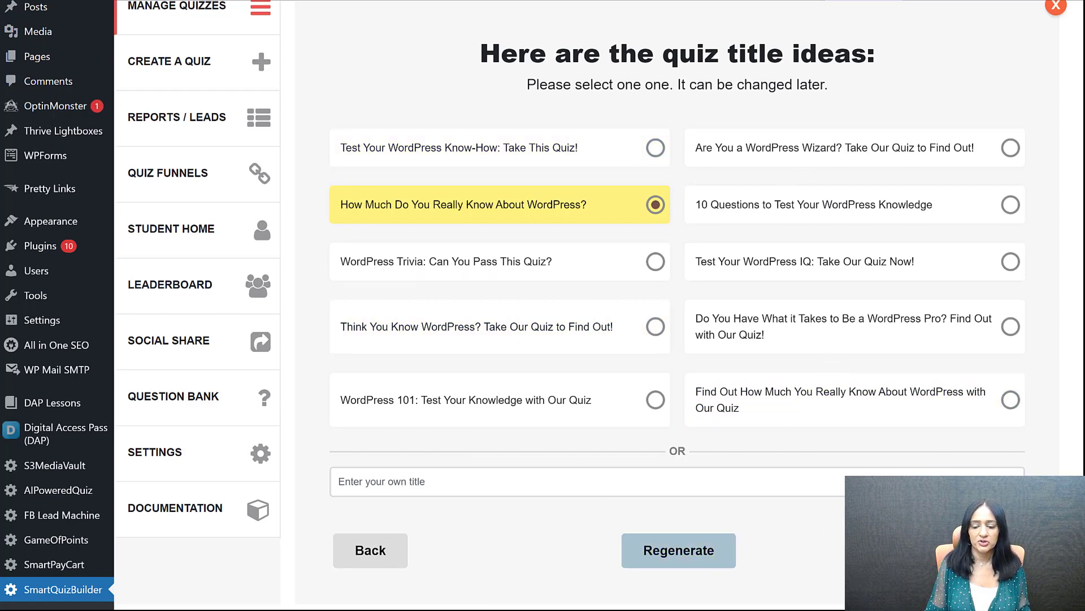
pyautogui.click(971, 550)
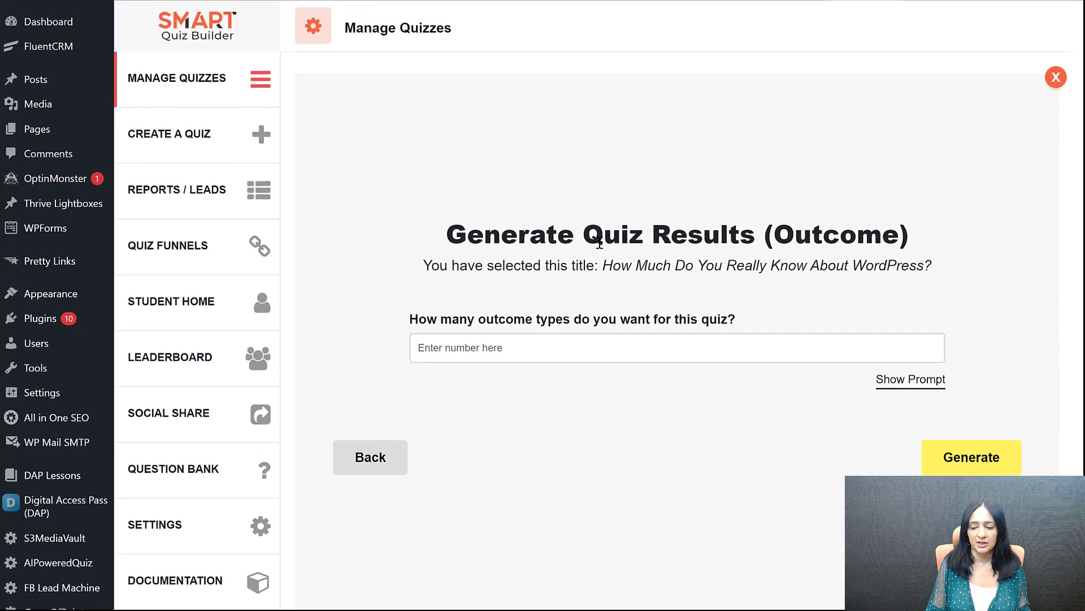
# Set the number of outcome types to 3 and generate the quiz outcomes
pyautogui.click(477, 356)
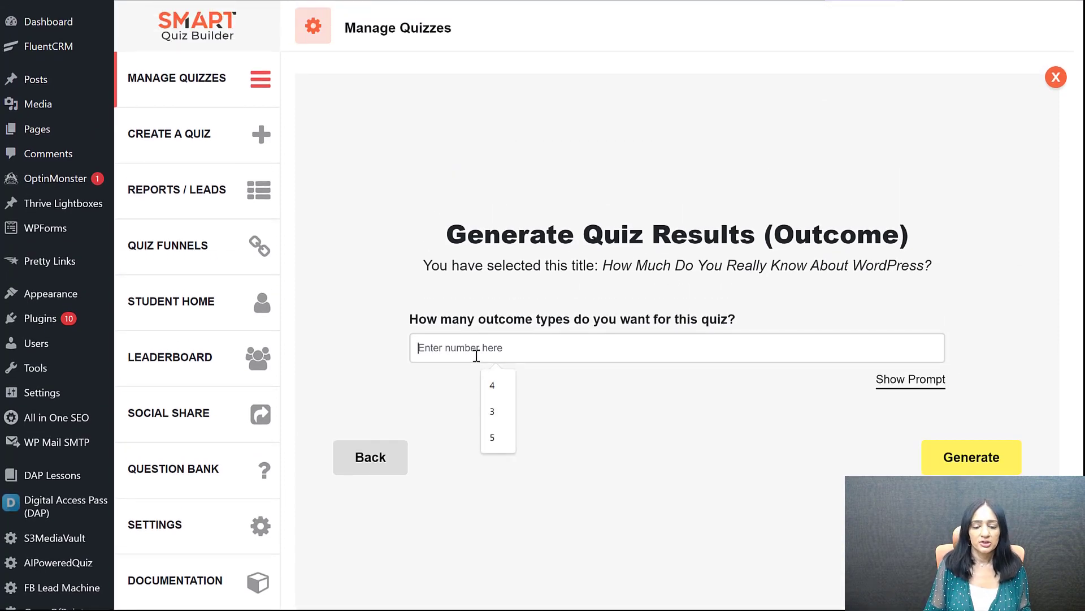
pyautogui.click(492, 411)
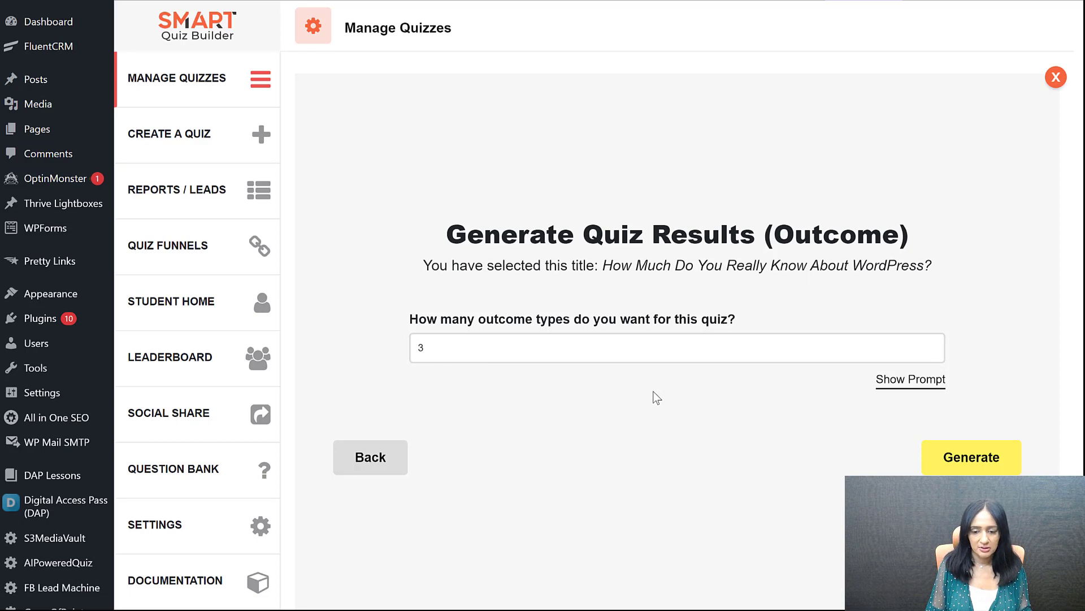
pyautogui.click(909, 384)
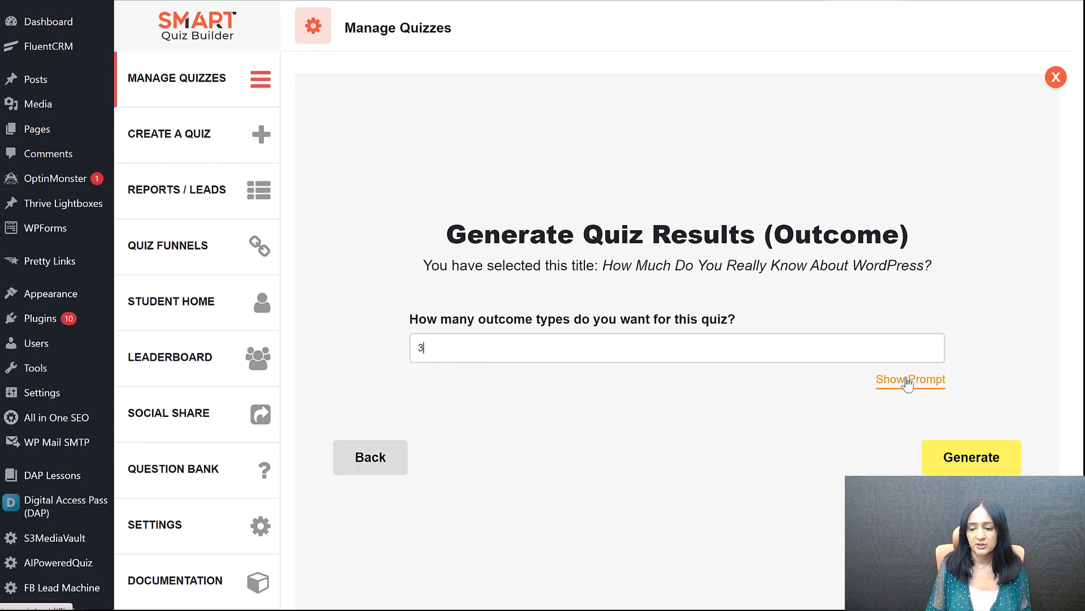
pyautogui.click(1000, 458)
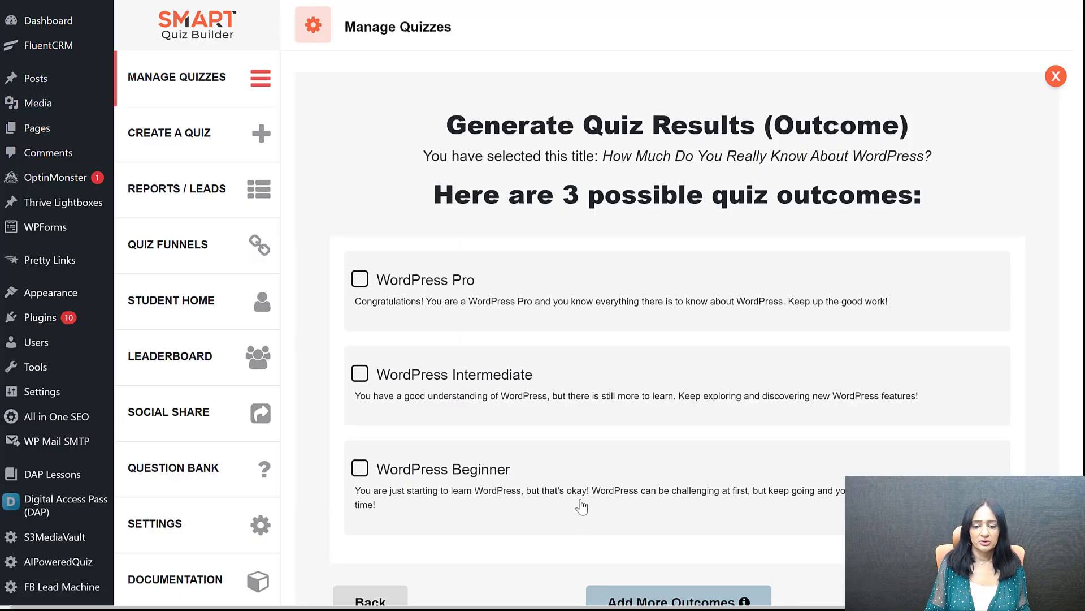
# Select the WordPress Pro, WordPress Intermediate and WordPress Beginner outcomes and continue to the question details
pyautogui.scroll(-1, 565, 492)
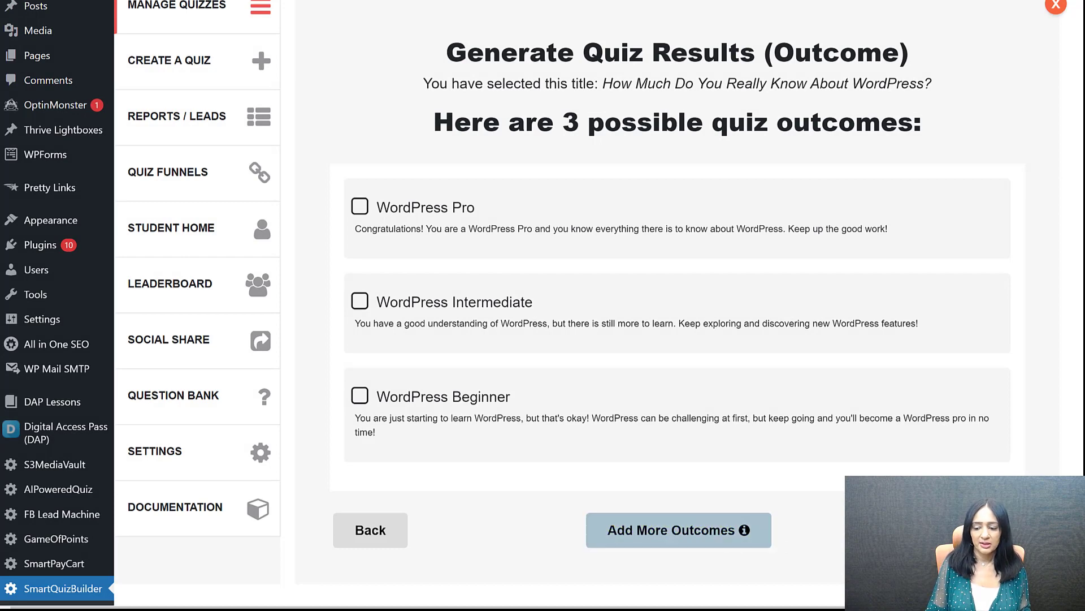
pyautogui.click(985, 530)
pyautogui.click(527, 328)
pyautogui.click(471, 247)
pyautogui.click(455, 327)
pyautogui.click(466, 394)
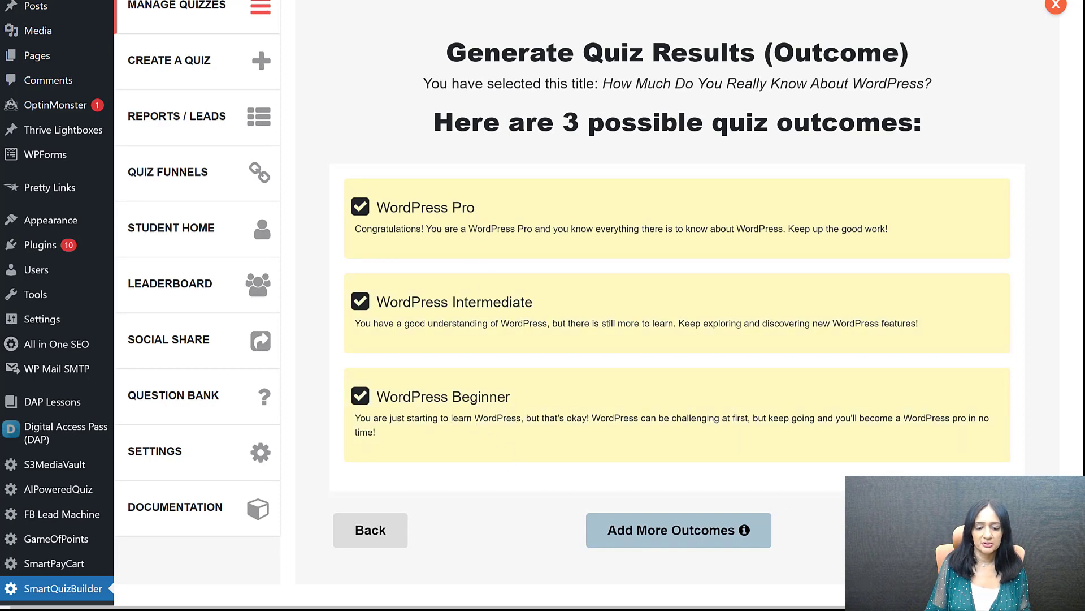
pyautogui.click(986, 530)
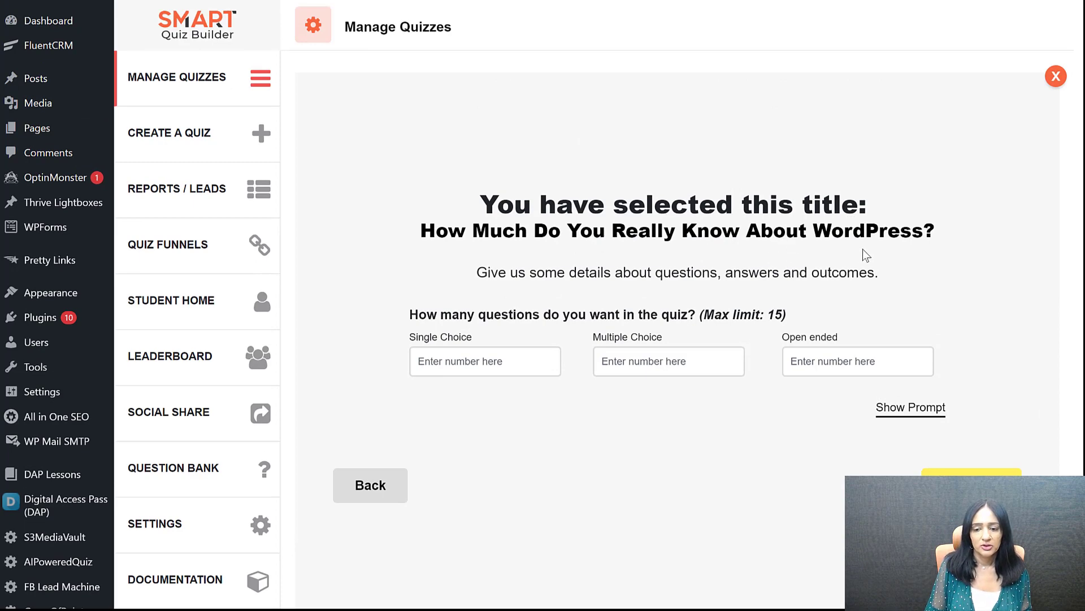
# Request 3 single choice questions and 1 multiple choice question, and generate them
pyautogui.click(523, 363)
pyautogui.write('3')
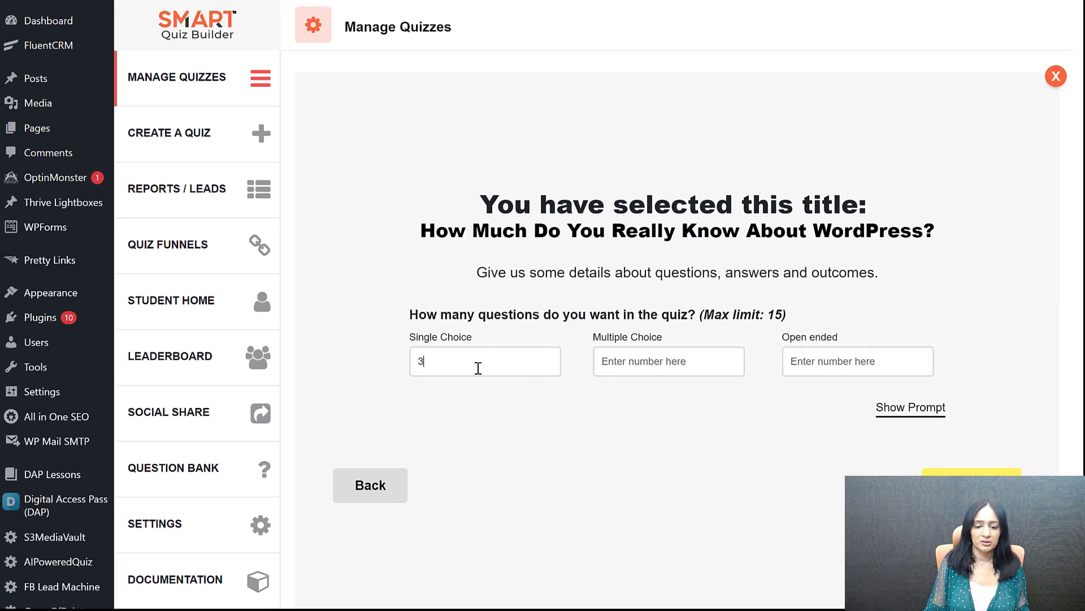
pyautogui.click(617, 371)
pyautogui.write('1')
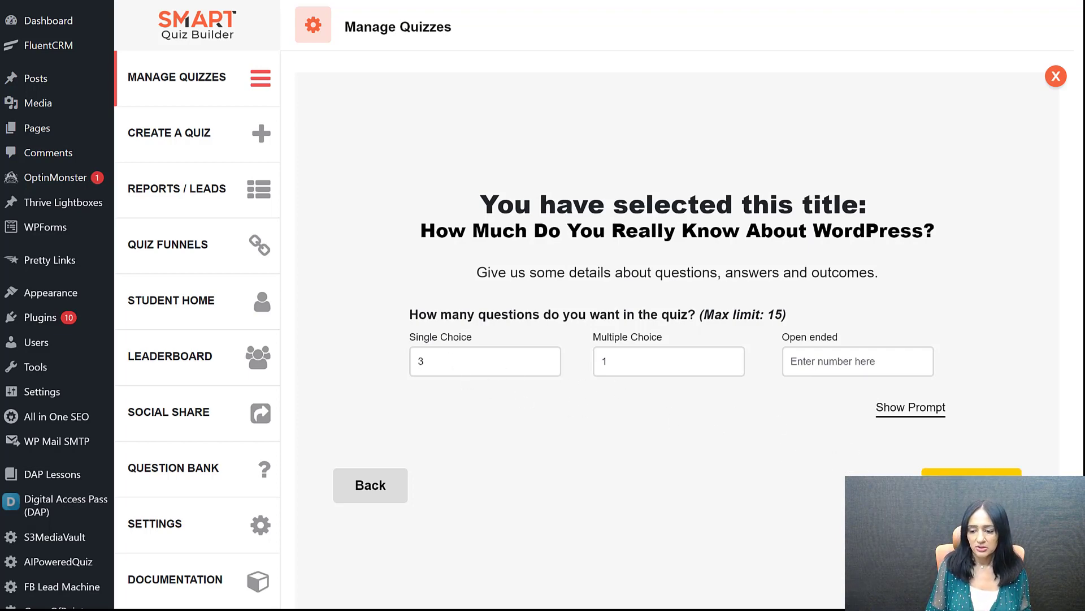
pyautogui.click(972, 485)
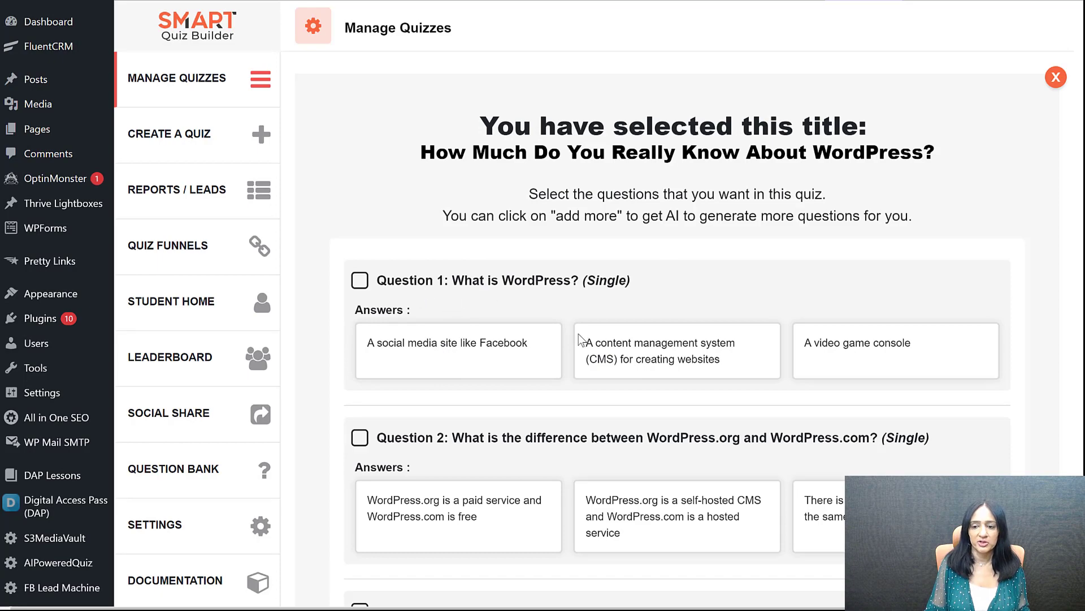
# Select all four generated WordPress questions for the quiz and continue
pyautogui.scroll(-3, 449, 390)
pyautogui.scroll(-1, 582, 351)
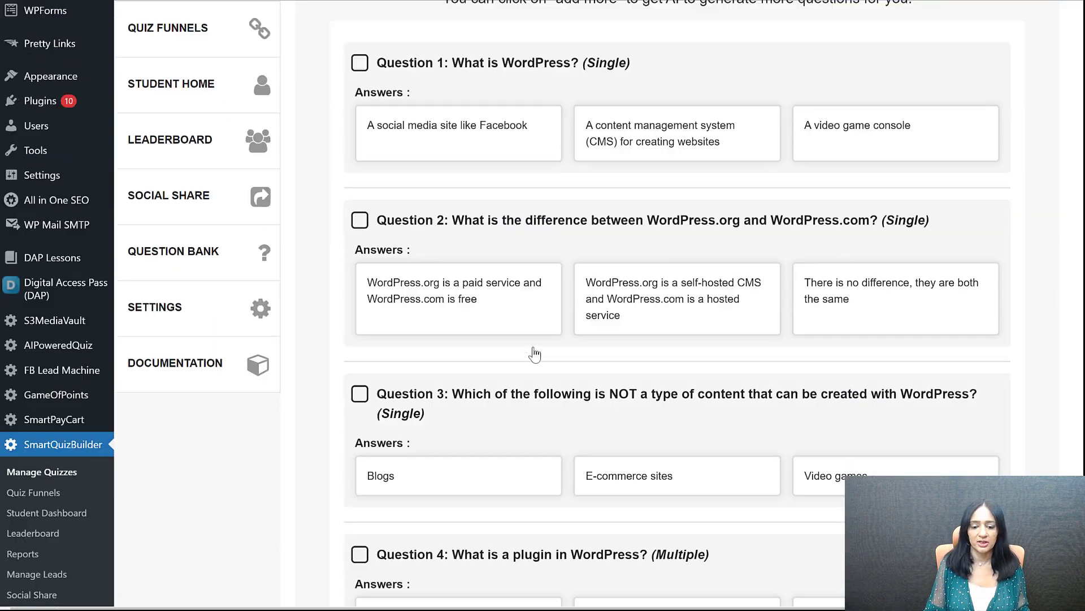
pyautogui.scroll(-3, 534, 355)
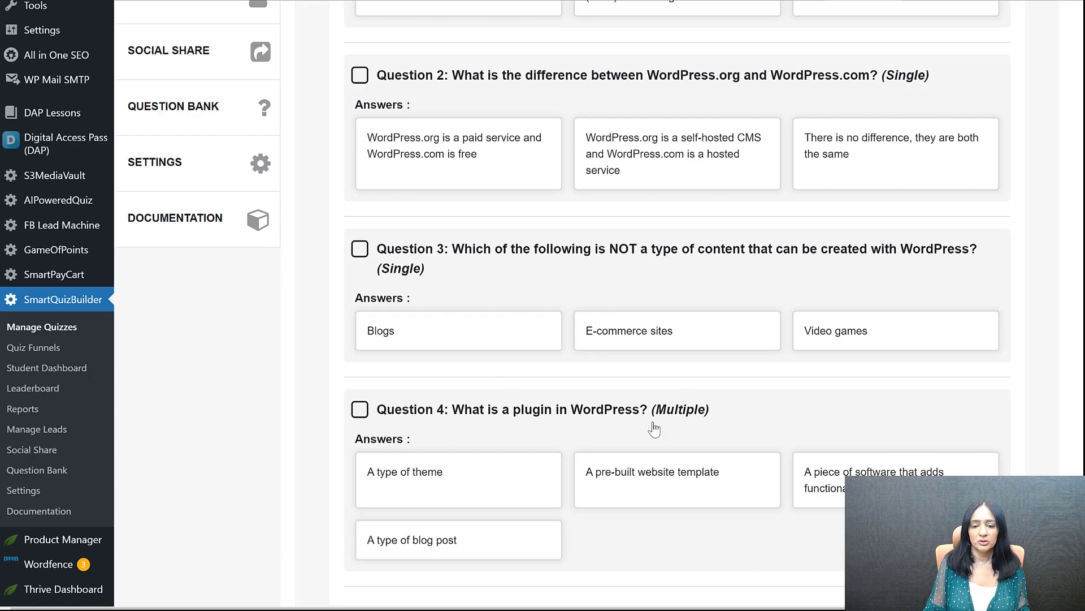
pyautogui.scroll(6, 562, 407)
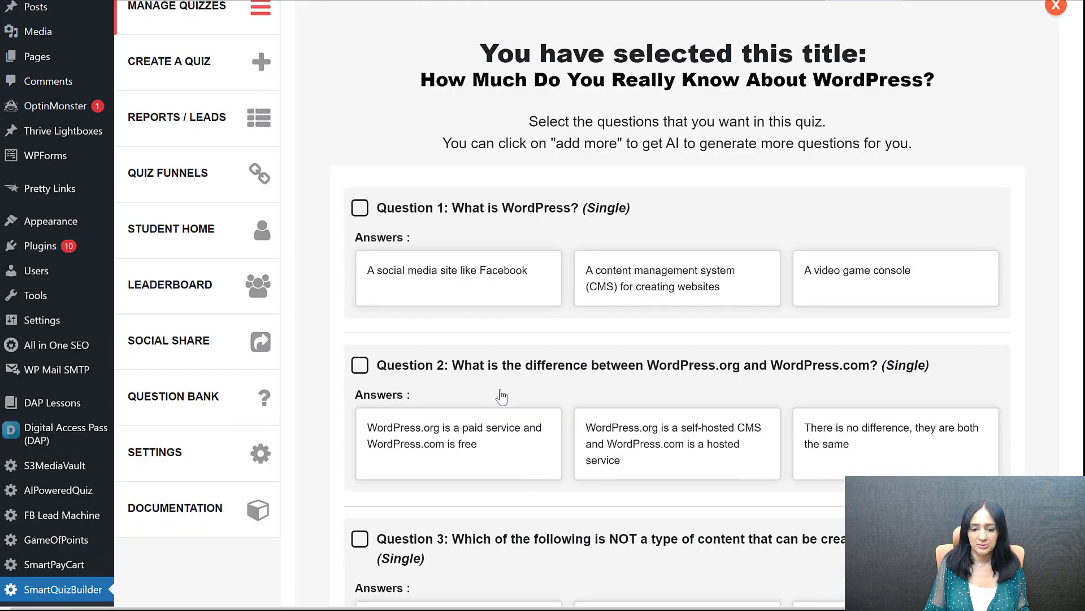
pyautogui.click(545, 251)
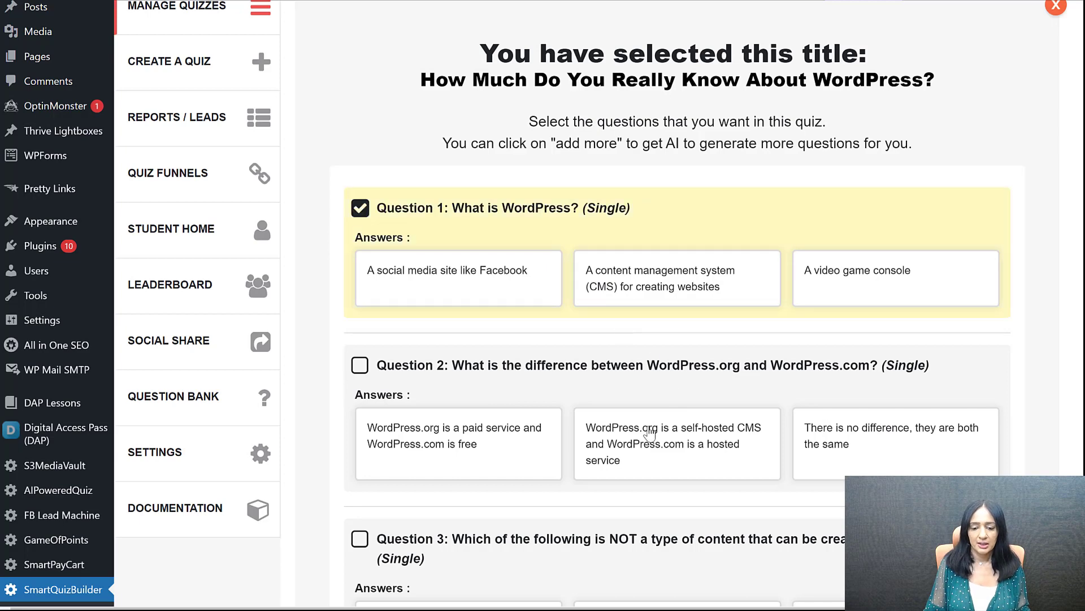
pyautogui.click(649, 434)
pyautogui.scroll(-1, 492, 319)
pyautogui.click(537, 458)
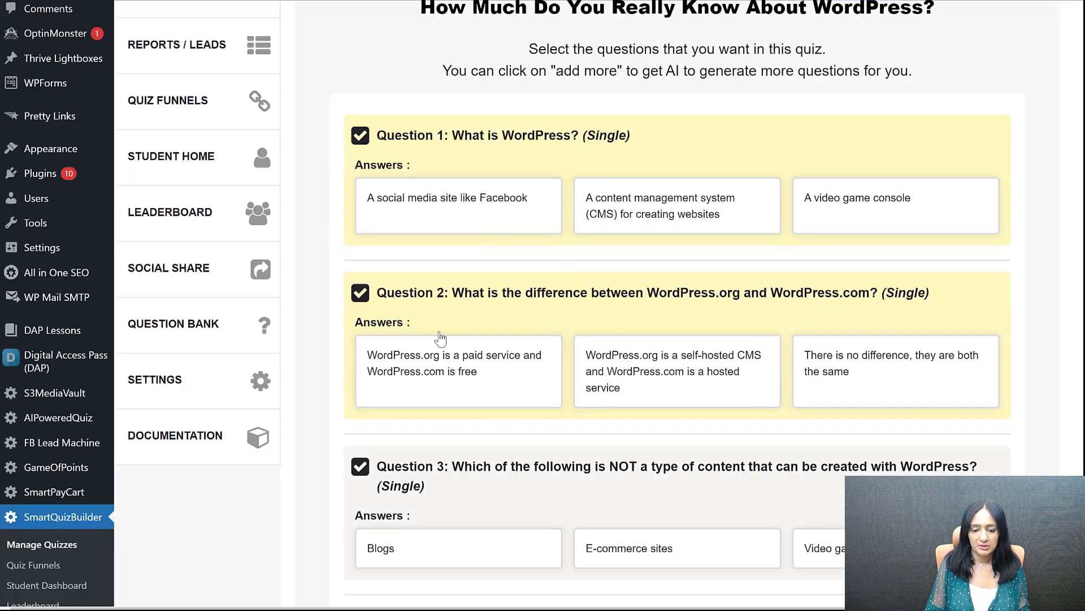
pyautogui.scroll(-2, 424, 382)
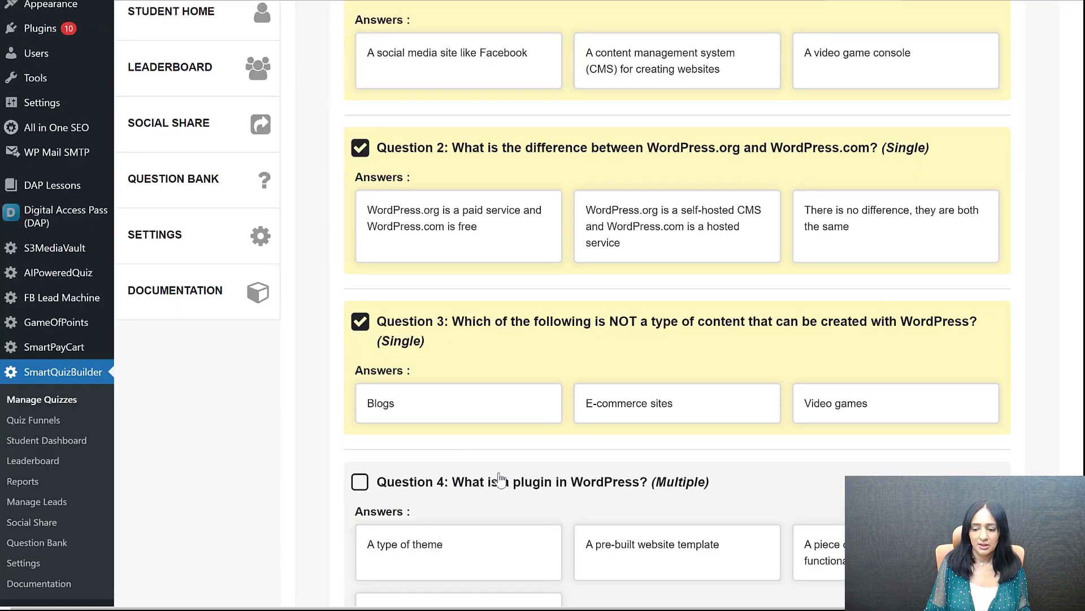
pyautogui.click(497, 480)
pyautogui.scroll(-3, 412, 376)
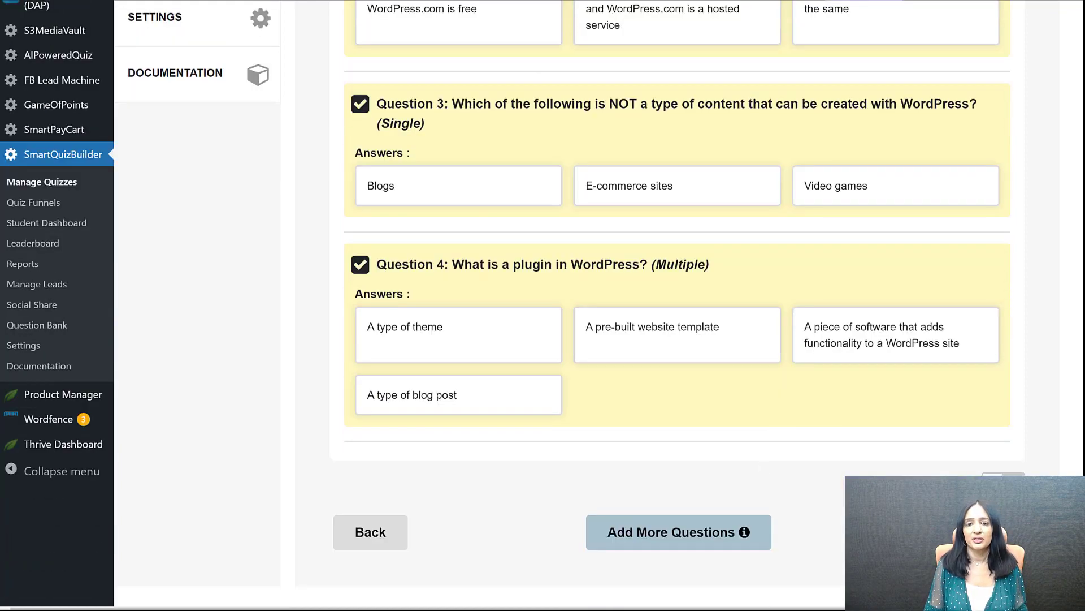
pyautogui.click(974, 531)
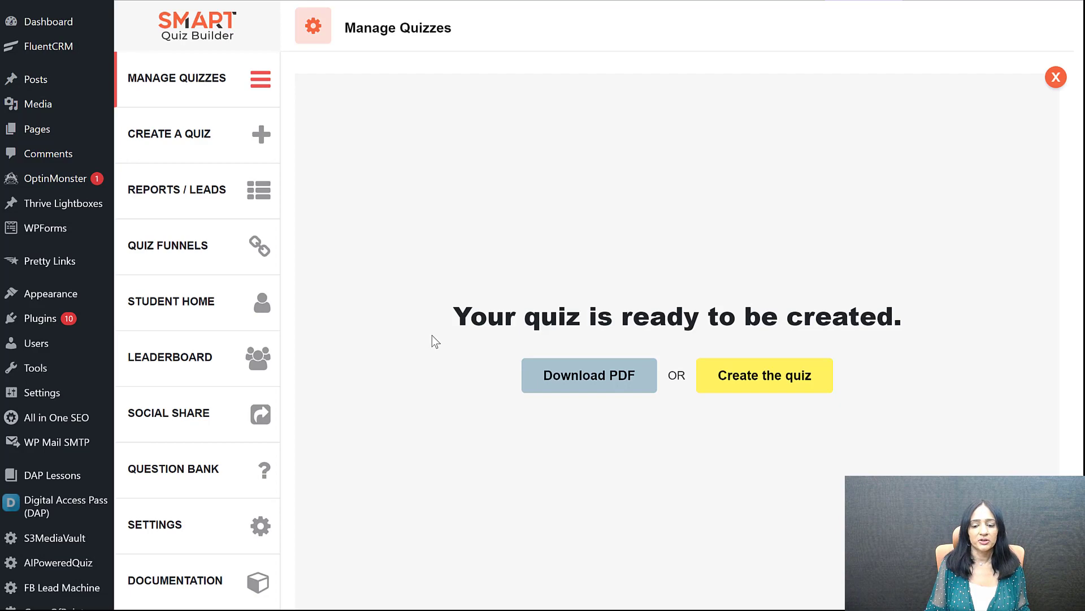
# Download the quiz content as a PDF and review its titles, questions and outcomes
pyautogui.click(587, 367)
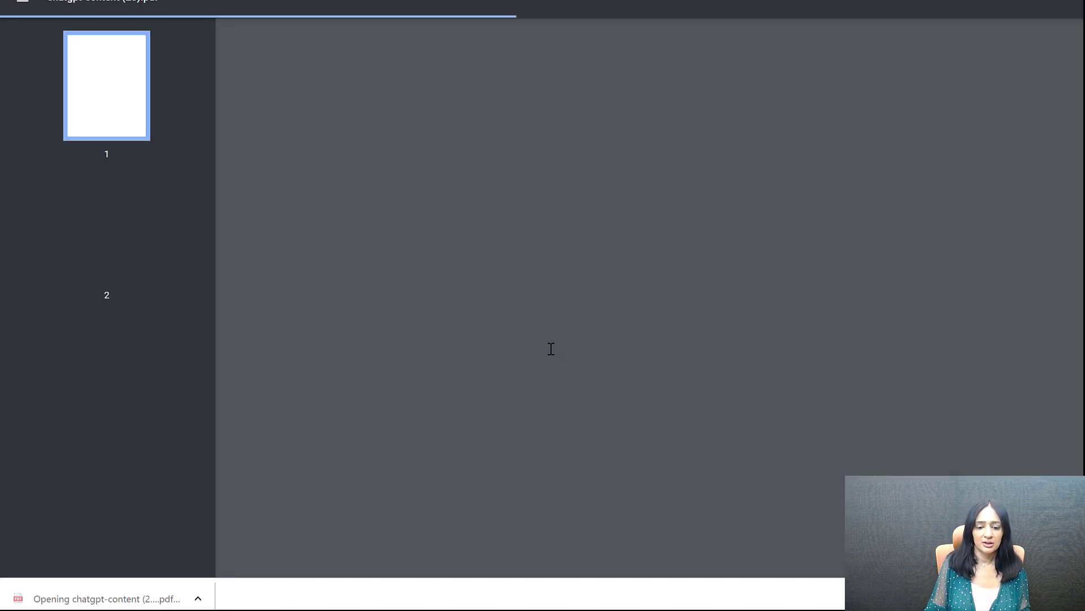
pyautogui.scroll(-4, 489, 337)
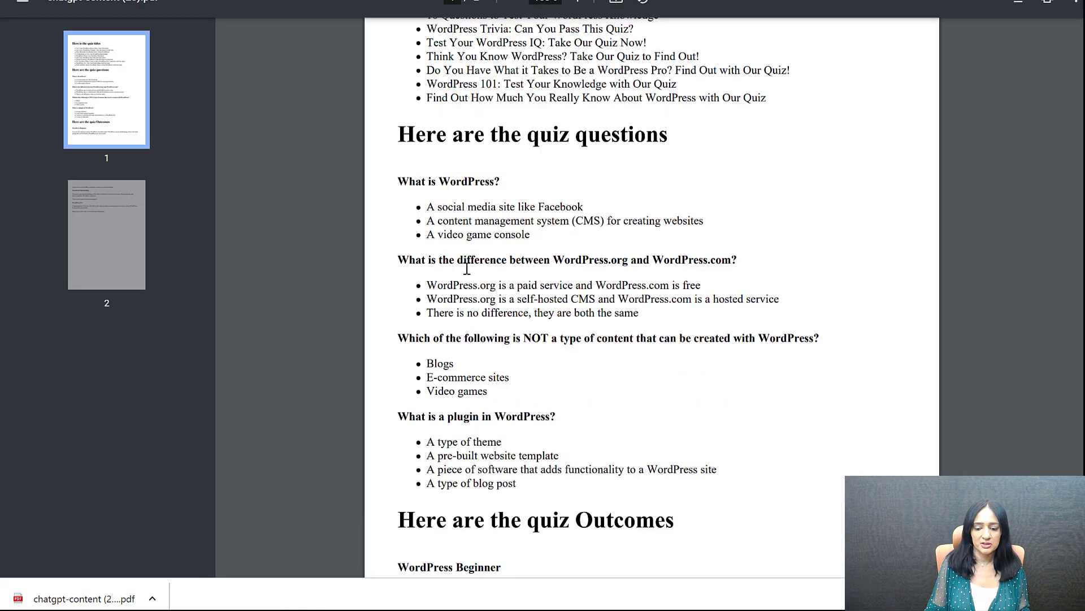
pyautogui.scroll(-6, 577, 405)
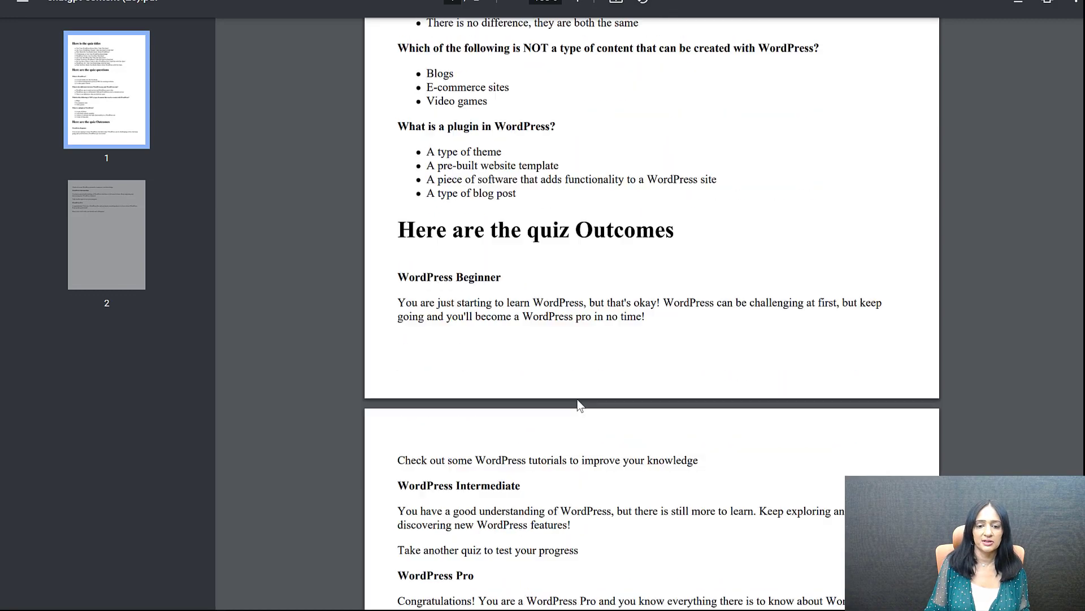
pyautogui.scroll(10, 578, 399)
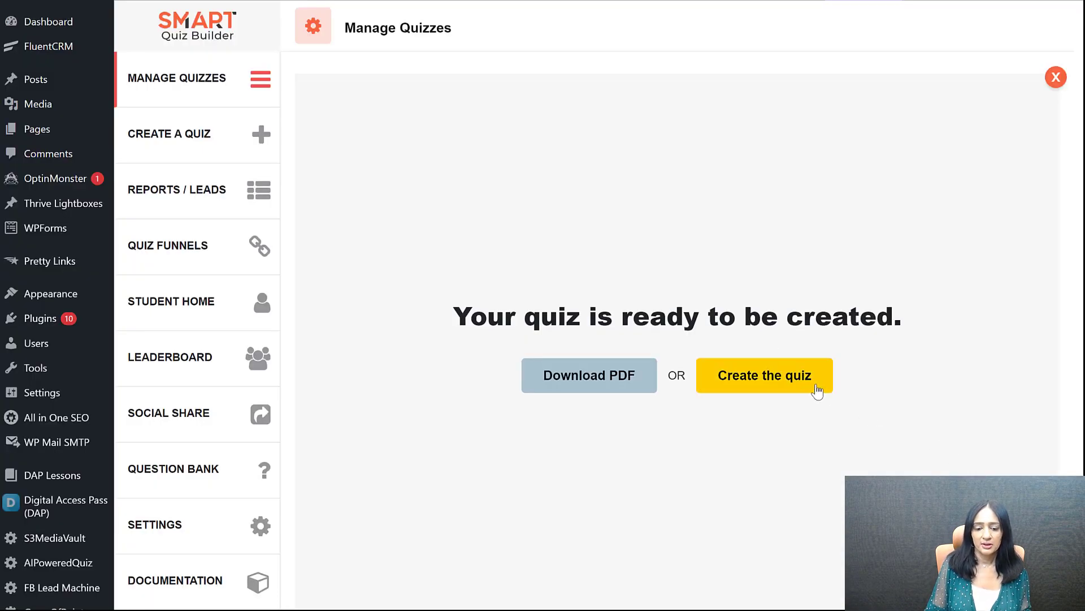
# Create the quiz with one of the design templates and copy its shortcode
pyautogui.scroll(-3, 735, 283)
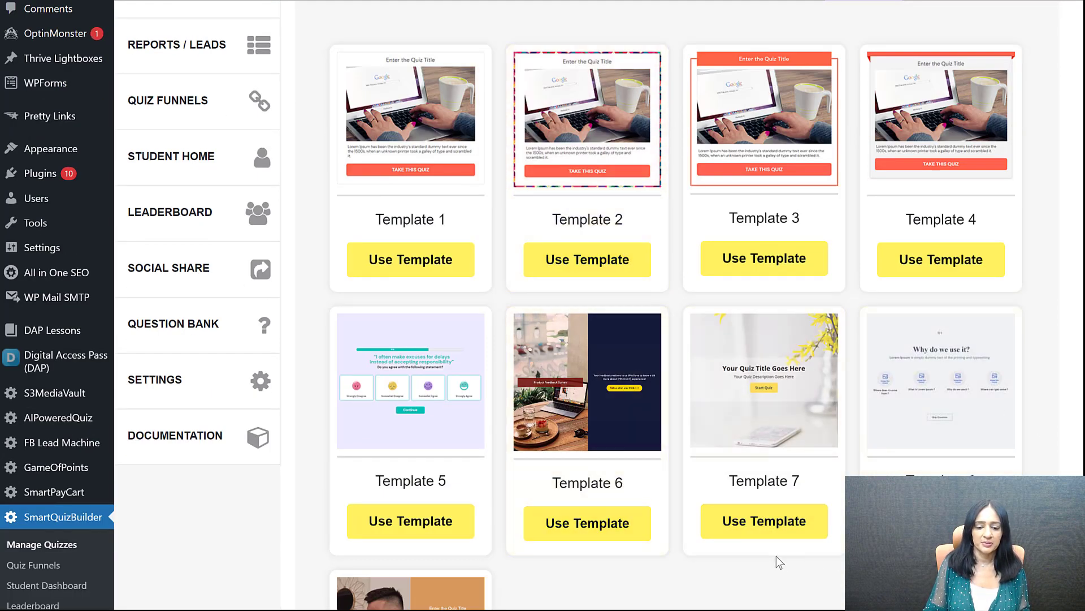
pyautogui.click(422, 391)
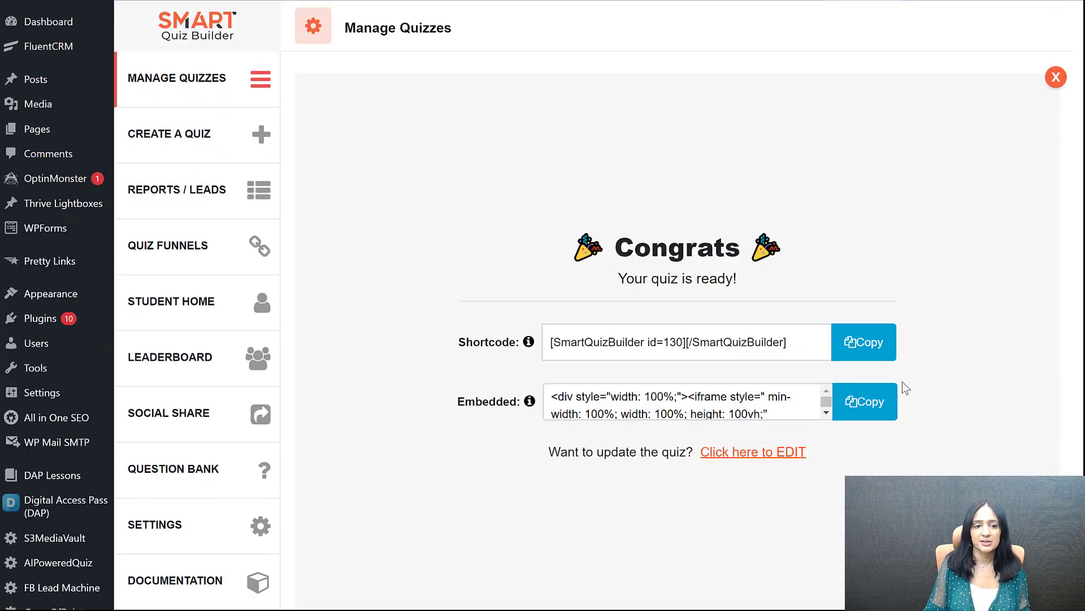
pyautogui.click(879, 344)
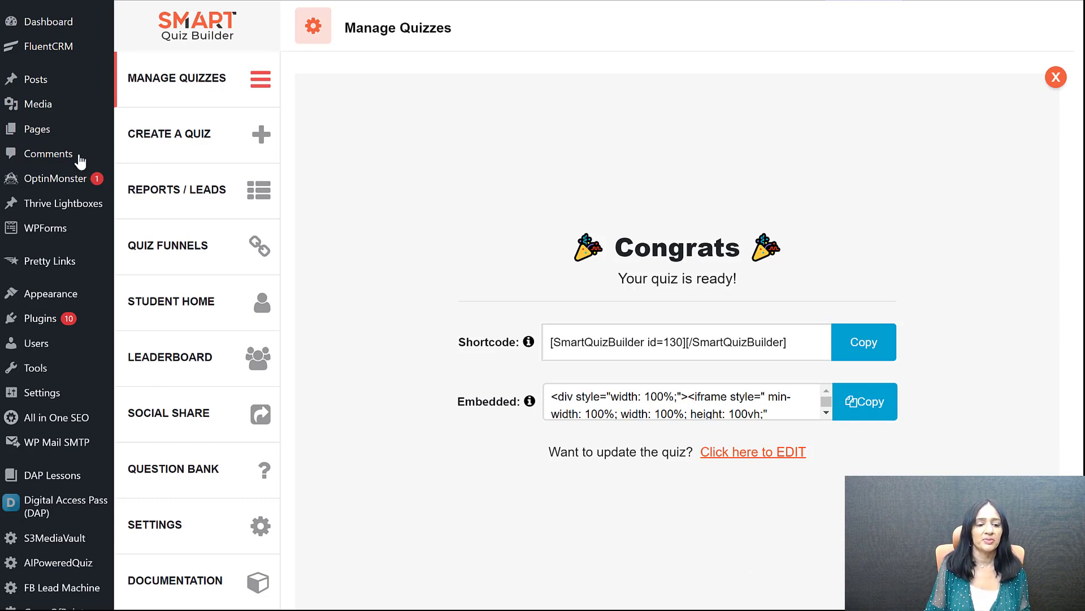
# Open the list of all WordPress pages in a new tab
pyautogui.moveTo(51, 136)
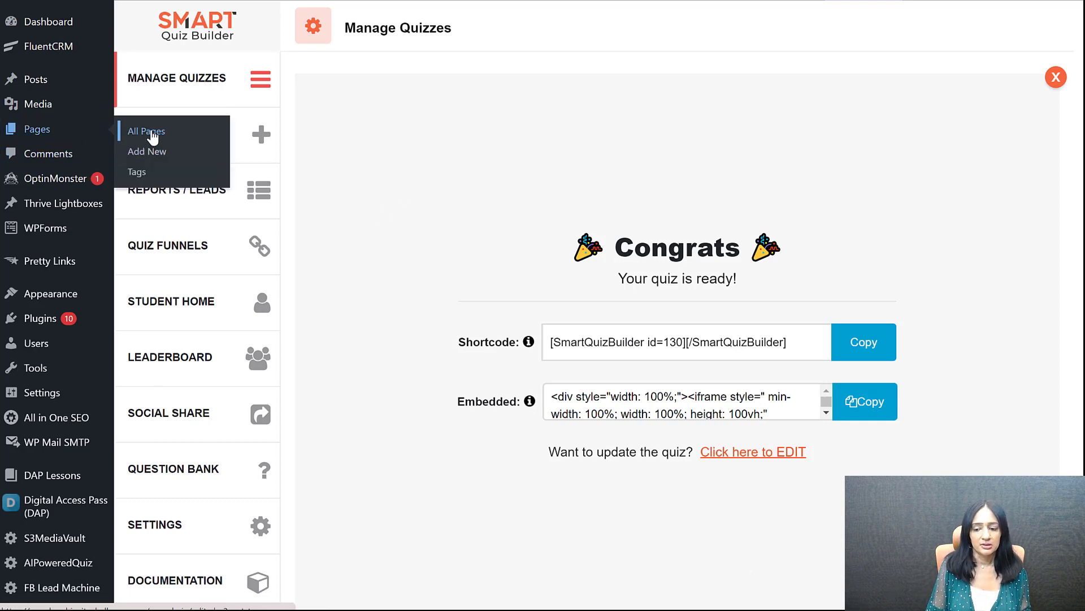
pyautogui.rightClick(152, 132)
pyautogui.click(187, 143)
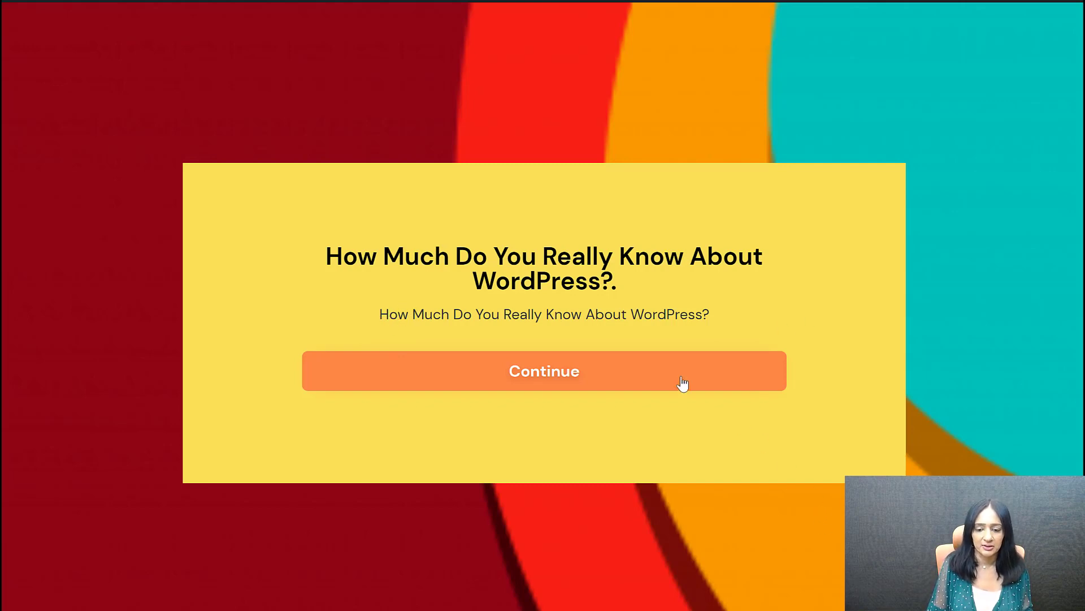
# Take the published quiz, choosing the video game console, self-hosted CMS, Video games and type of blog post answers
pyautogui.click(589, 380)
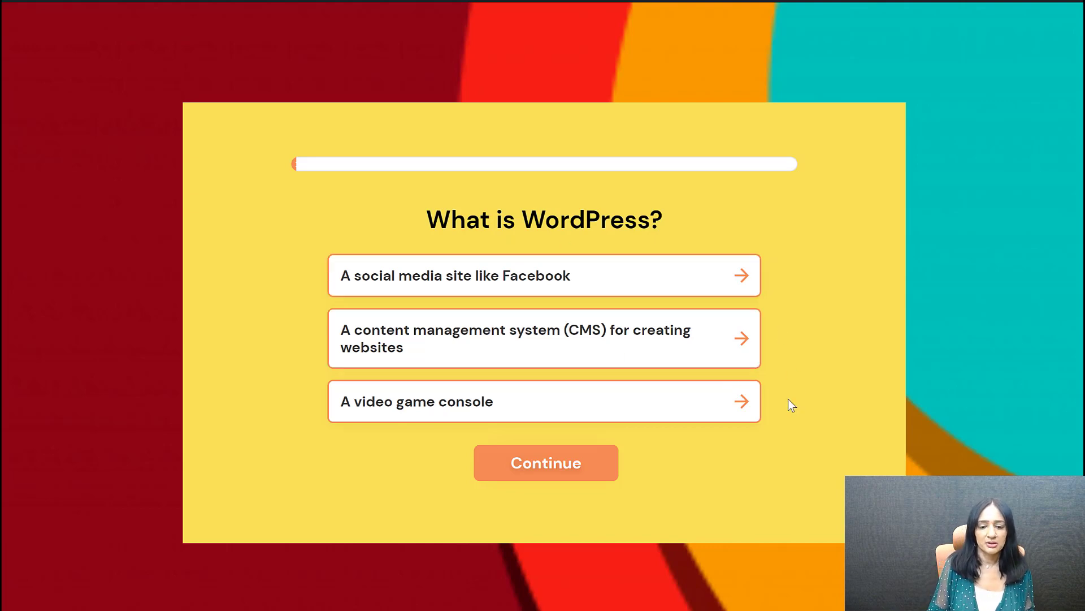
pyautogui.click(397, 411)
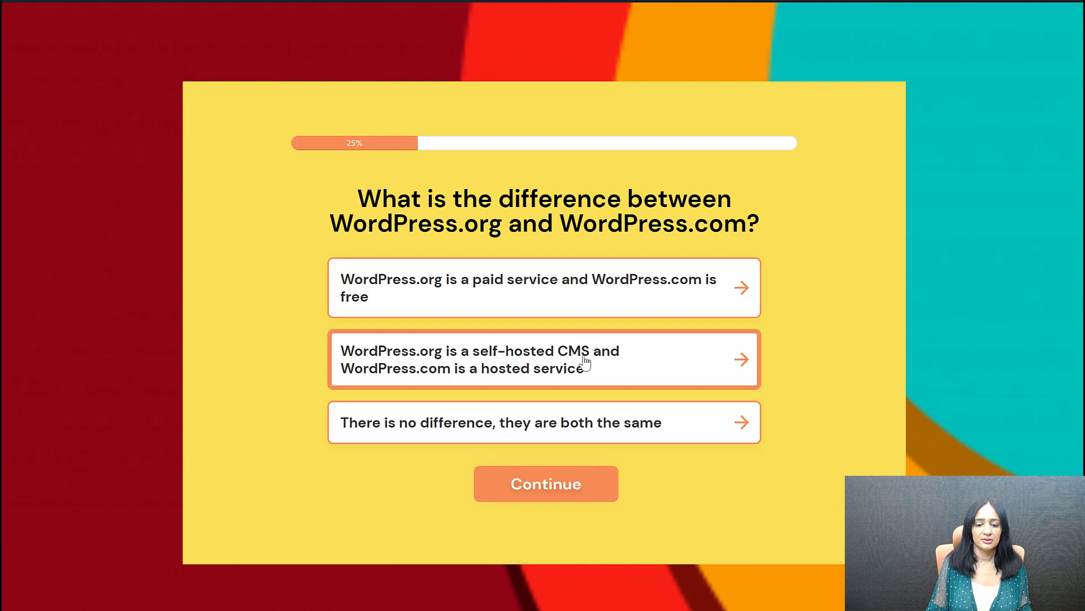
pyautogui.click(498, 368)
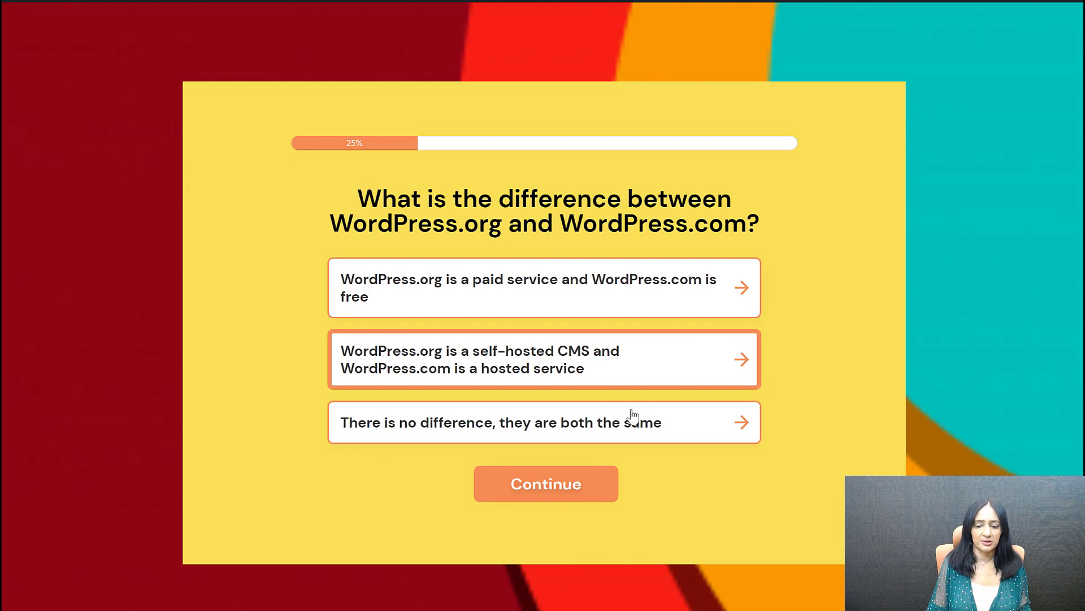
pyautogui.click(577, 487)
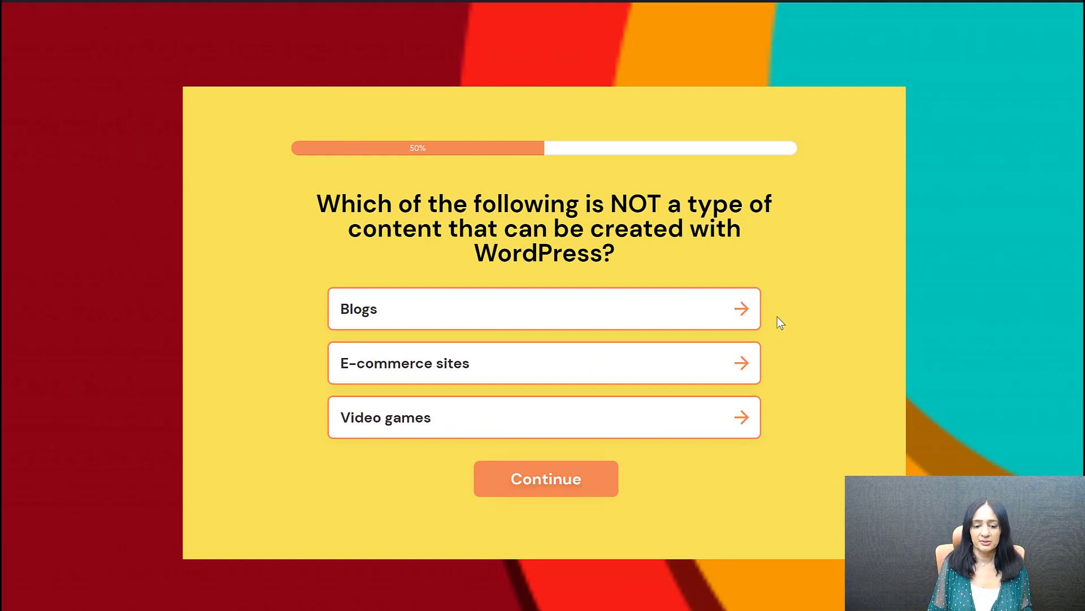
pyautogui.click(473, 409)
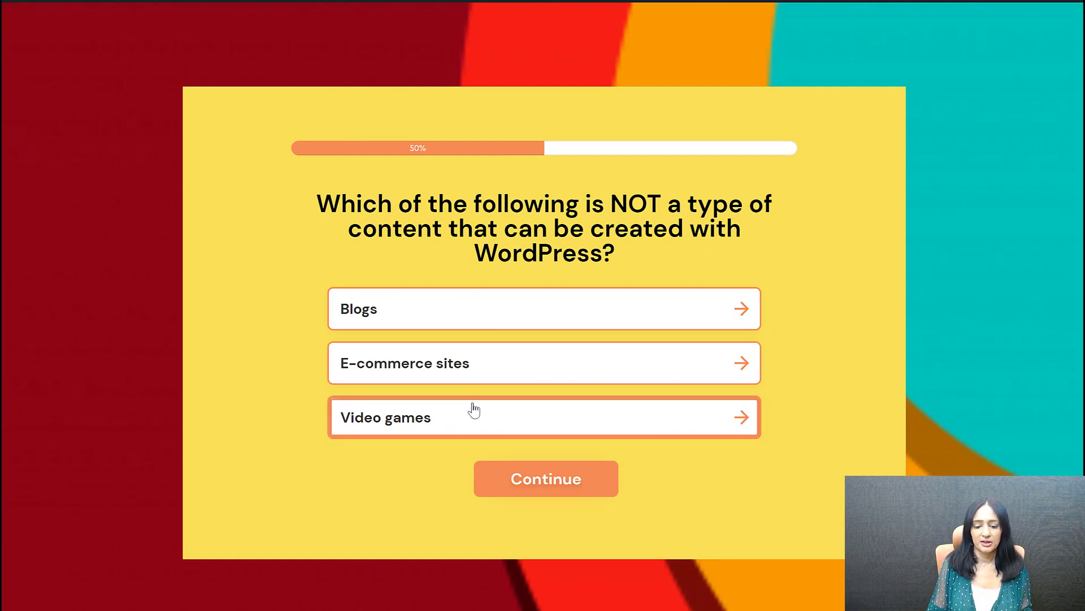
pyautogui.click(561, 491)
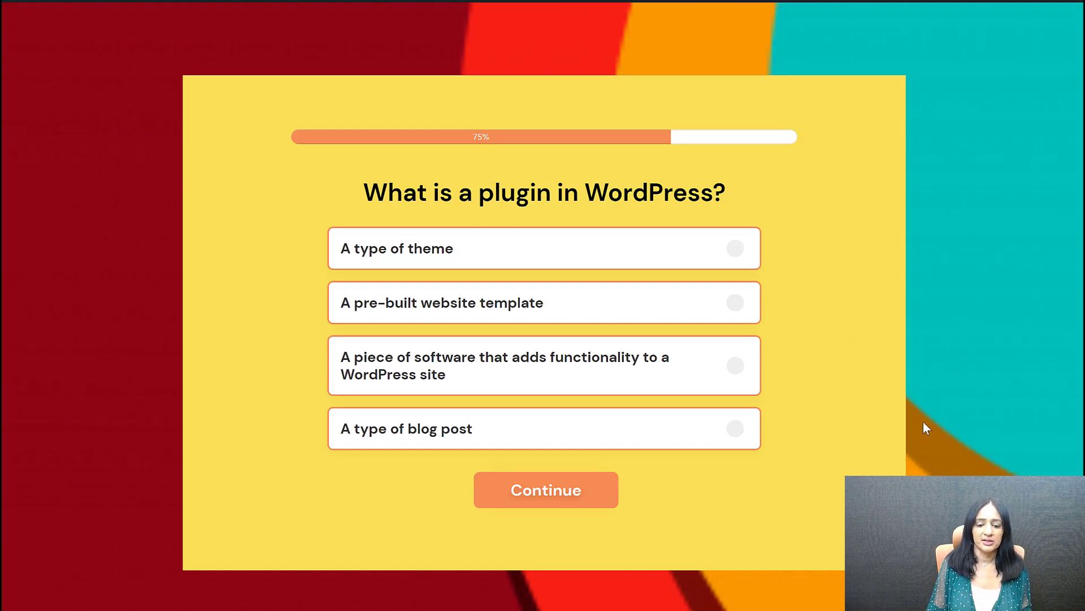
pyautogui.click(471, 435)
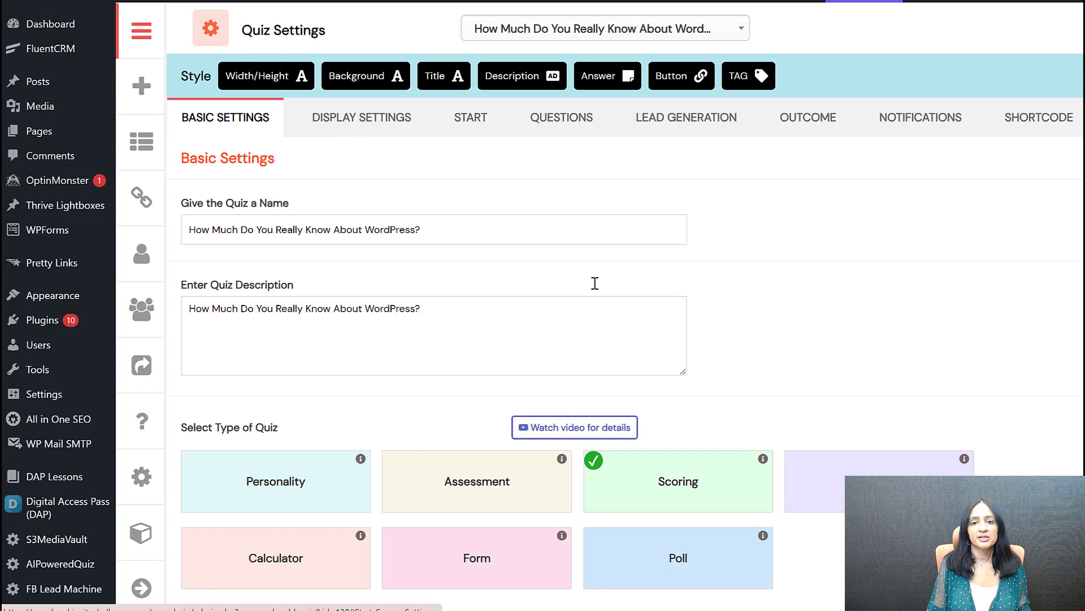
# Review the quiz's display settings and enable My Email Platform as a place where users are added
pyautogui.click(398, 128)
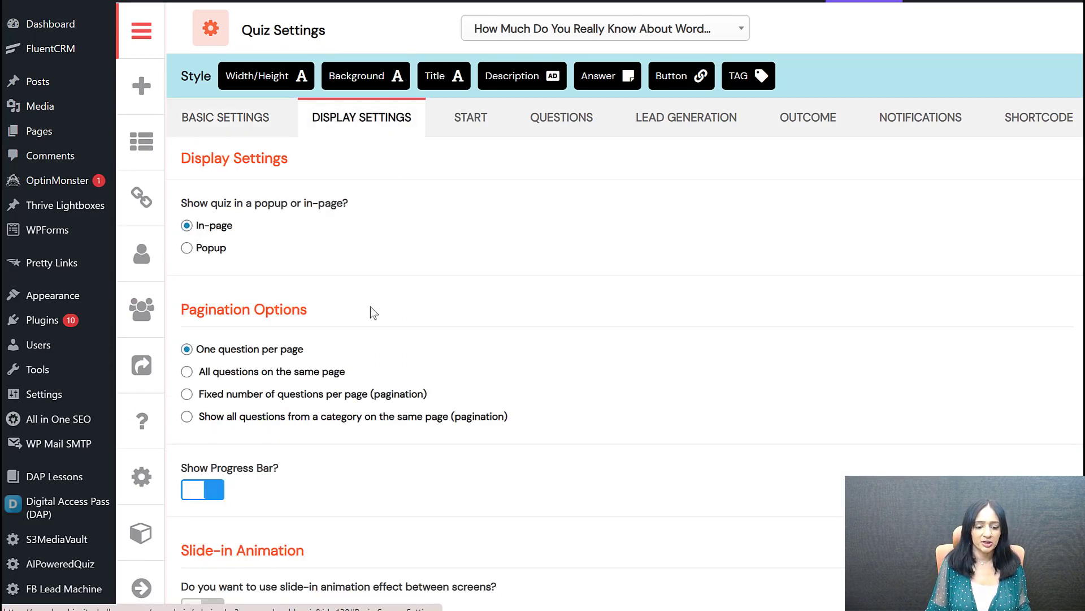
pyautogui.scroll(-15, 435, 297)
pyautogui.scroll(-12, 432, 291)
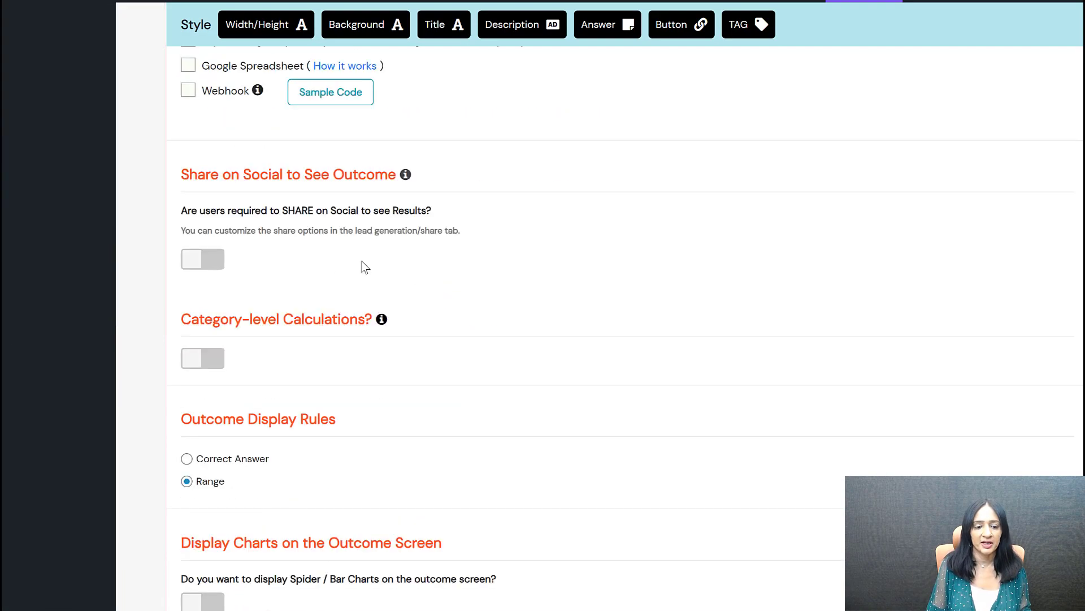
pyautogui.scroll(10, 363, 267)
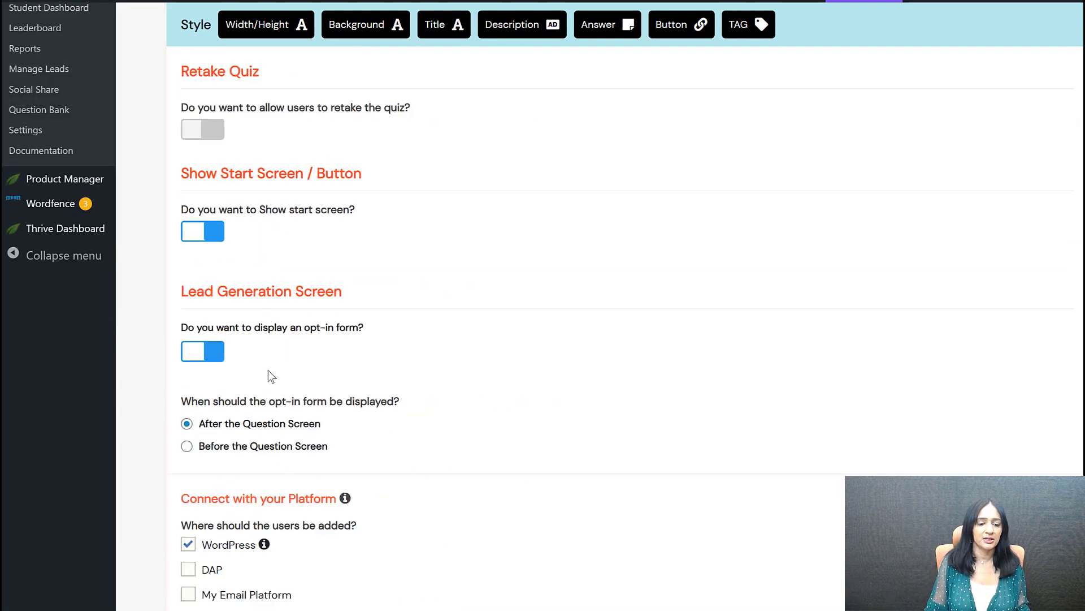
pyautogui.scroll(-5, 383, 321)
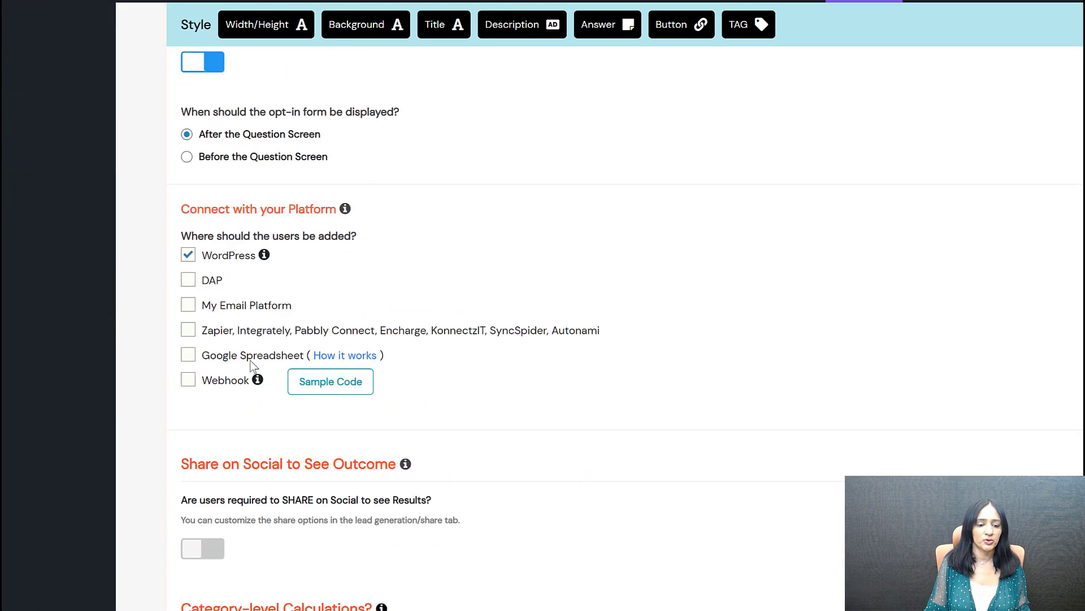
pyautogui.click(189, 309)
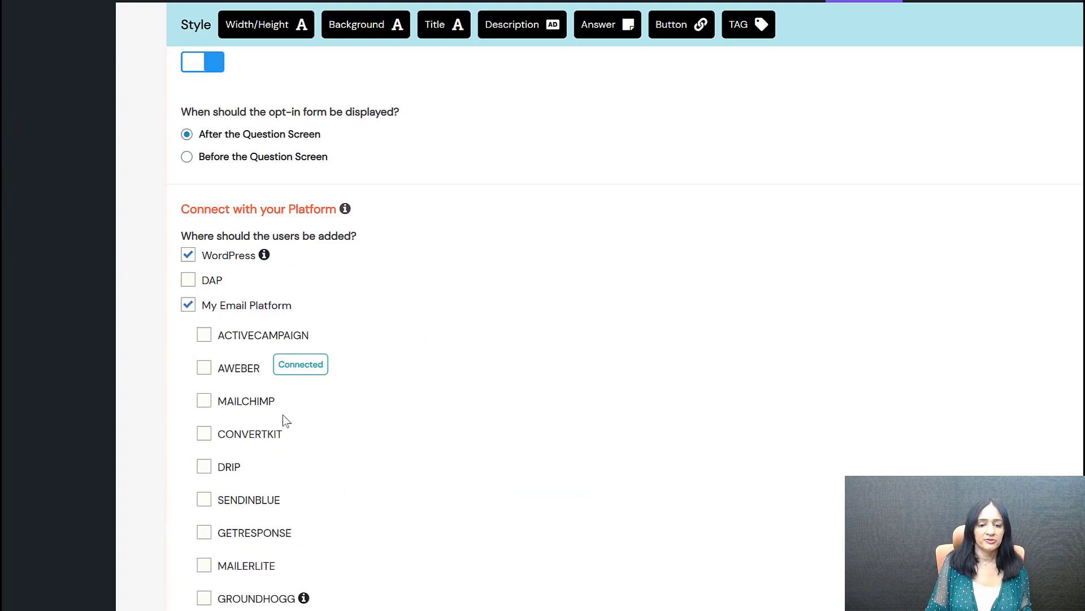
pyautogui.scroll(10, 449, 247)
pyautogui.scroll(5, 449, 247)
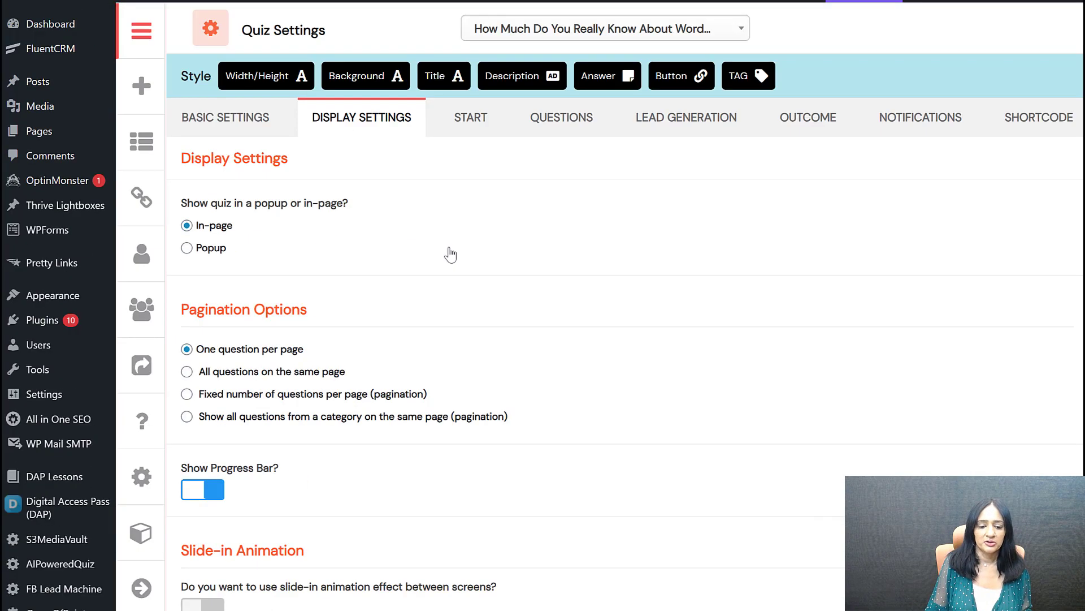
# Examine the start screen's text and the first question's answers, correct-answer mark and points
pyautogui.click(472, 124)
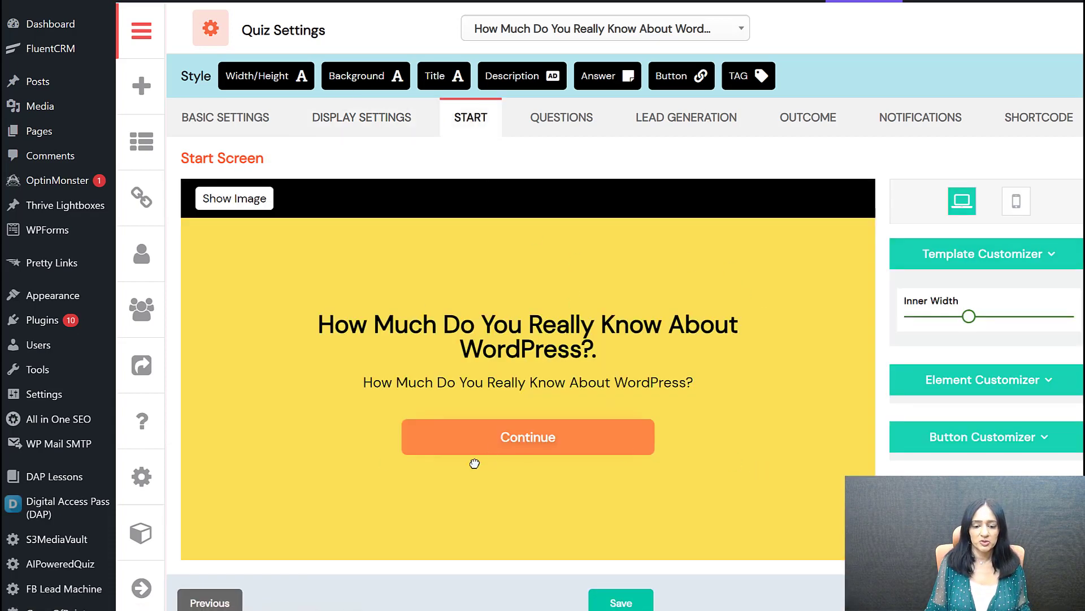
pyautogui.click(650, 393)
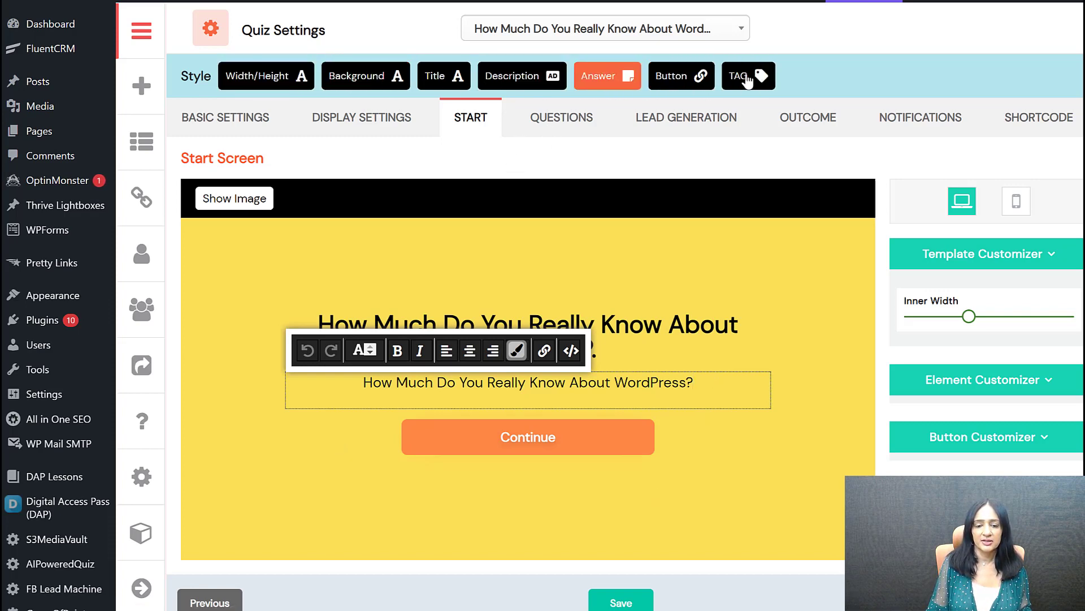
pyautogui.click(550, 129)
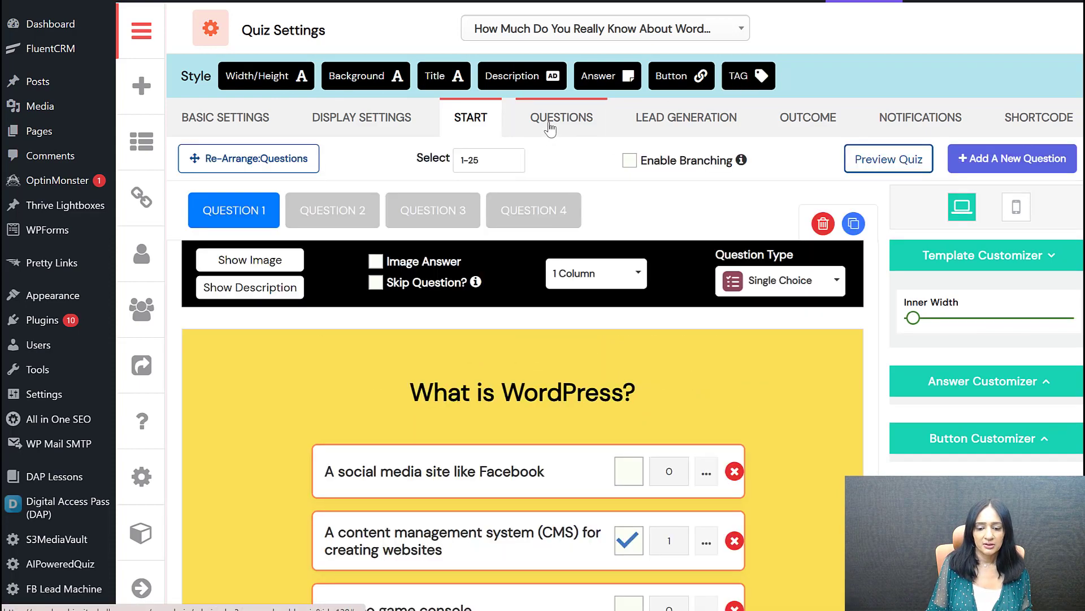
pyautogui.scroll(-1, 282, 390)
pyautogui.scroll(-2, 281, 390)
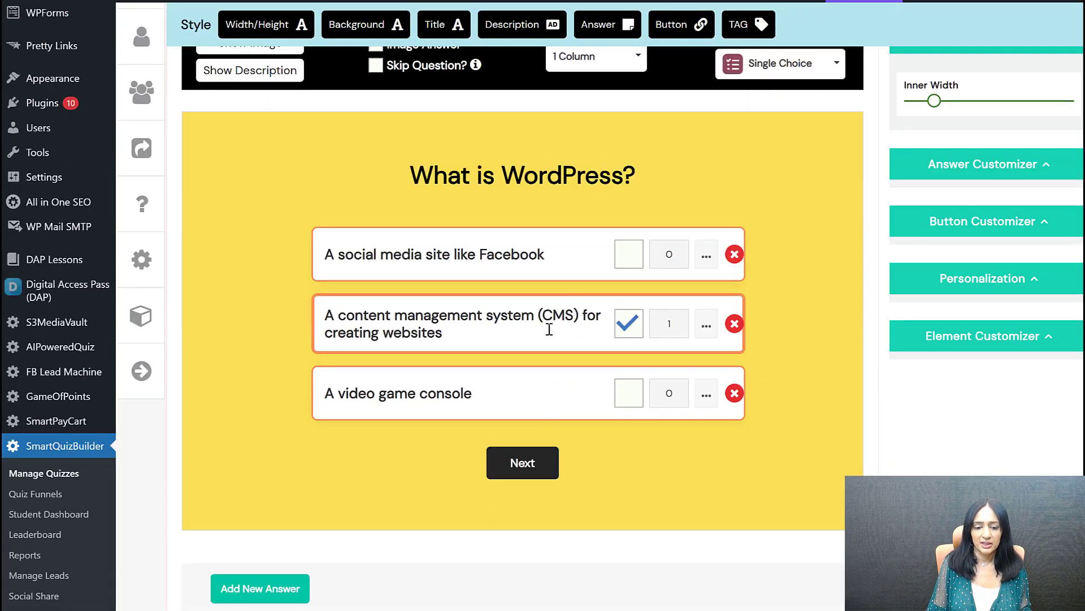
pyautogui.write('1')
pyautogui.scroll(1, 371, 291)
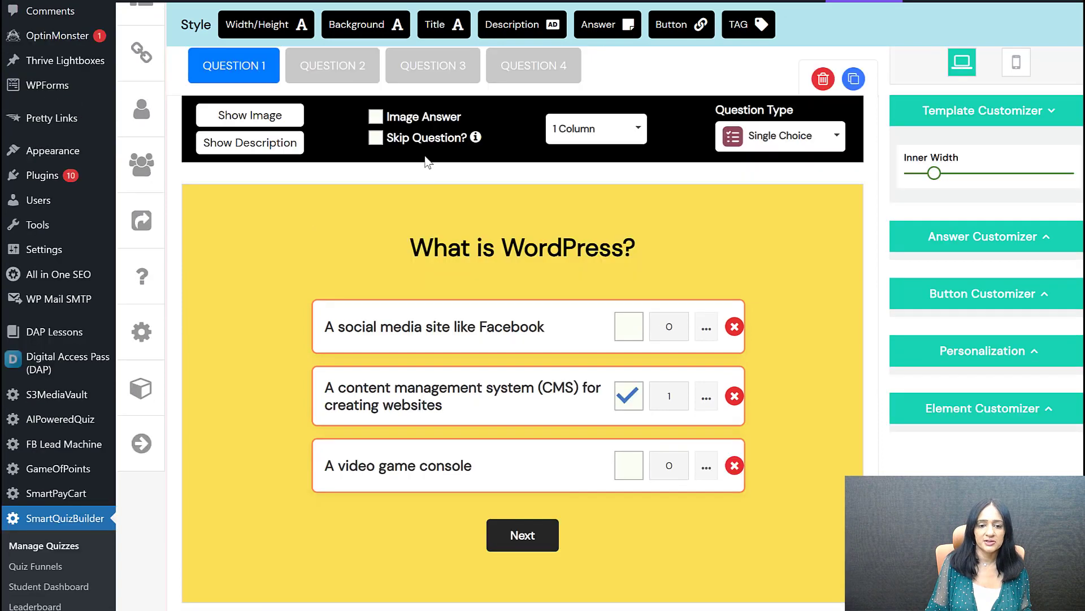
# Examine the second and third questions' answers, correct-answer marks and points
pyautogui.click(324, 64)
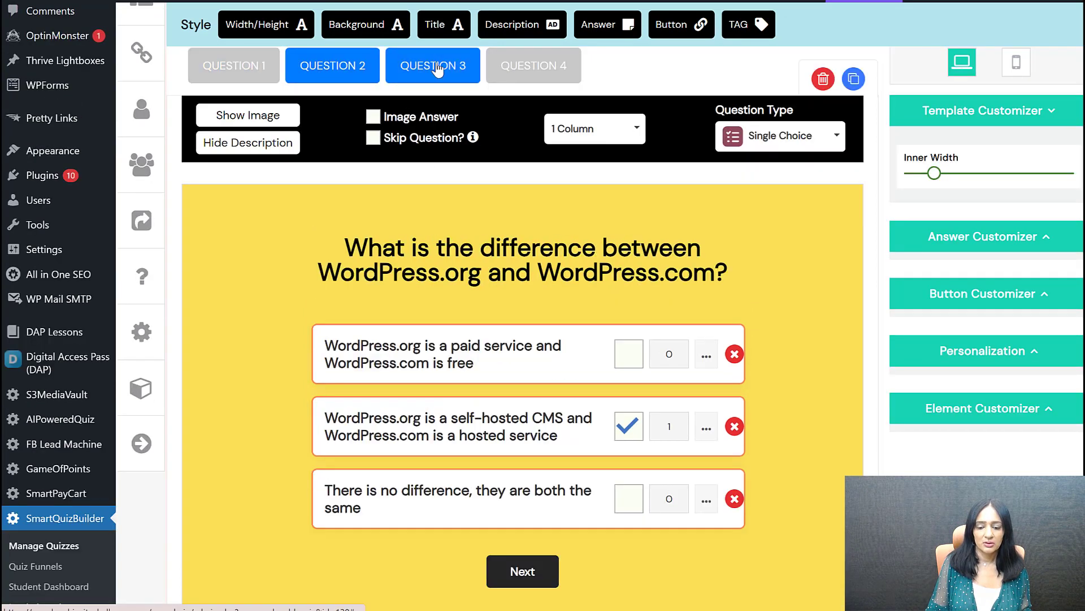
pyautogui.click(437, 68)
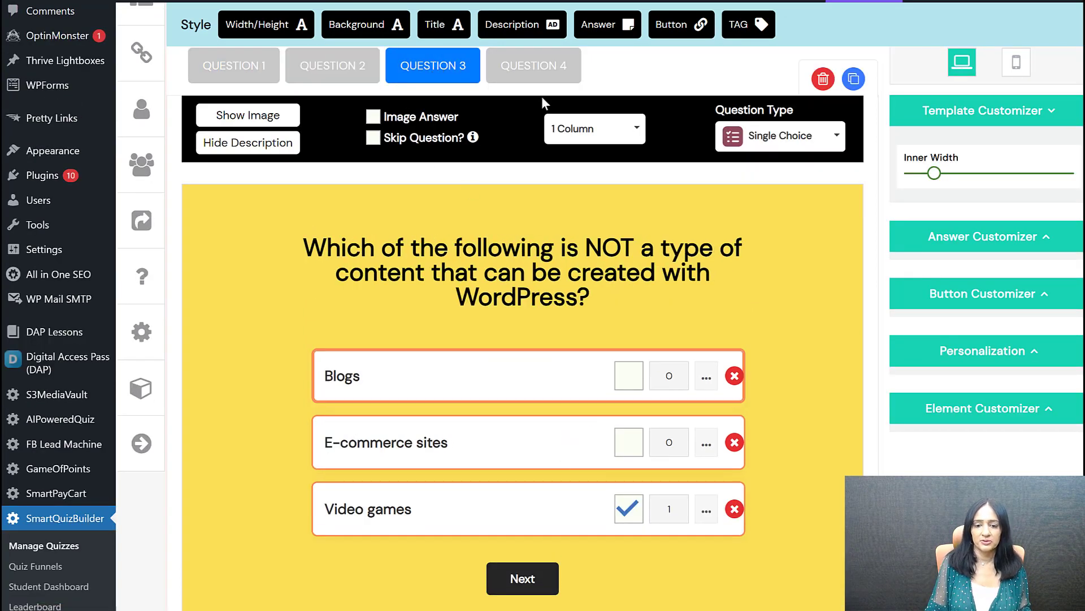
pyautogui.scroll(2, 799, 424)
pyautogui.scroll(-3, 800, 424)
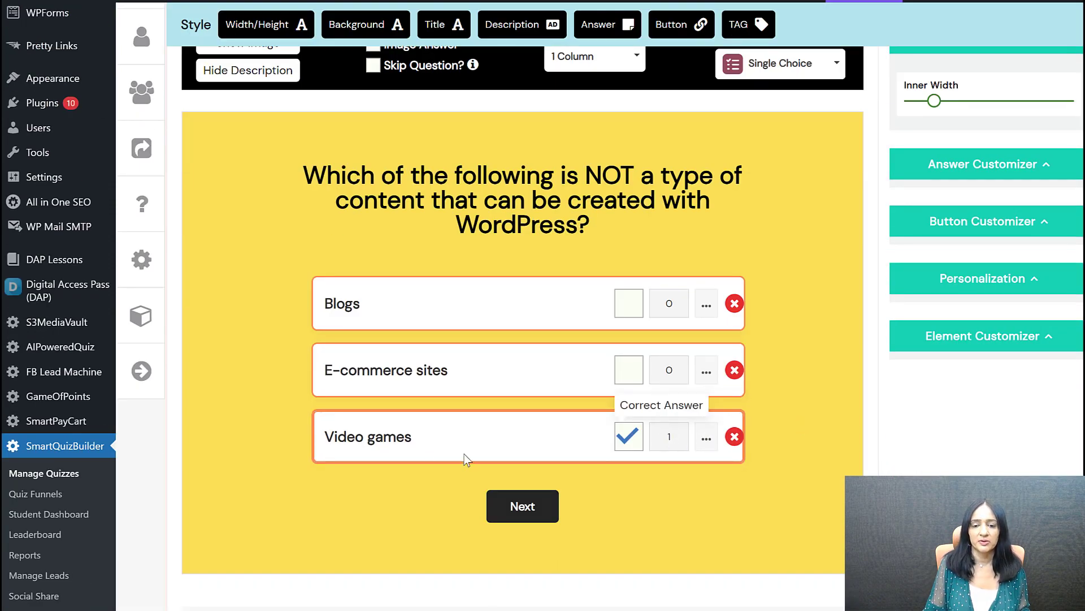
pyautogui.scroll(2, 401, 201)
pyautogui.scroll(2, 402, 200)
# Review the lead generation opt-in screen and the titles and score ranges of all three quiz outcomes
pyautogui.click(686, 125)
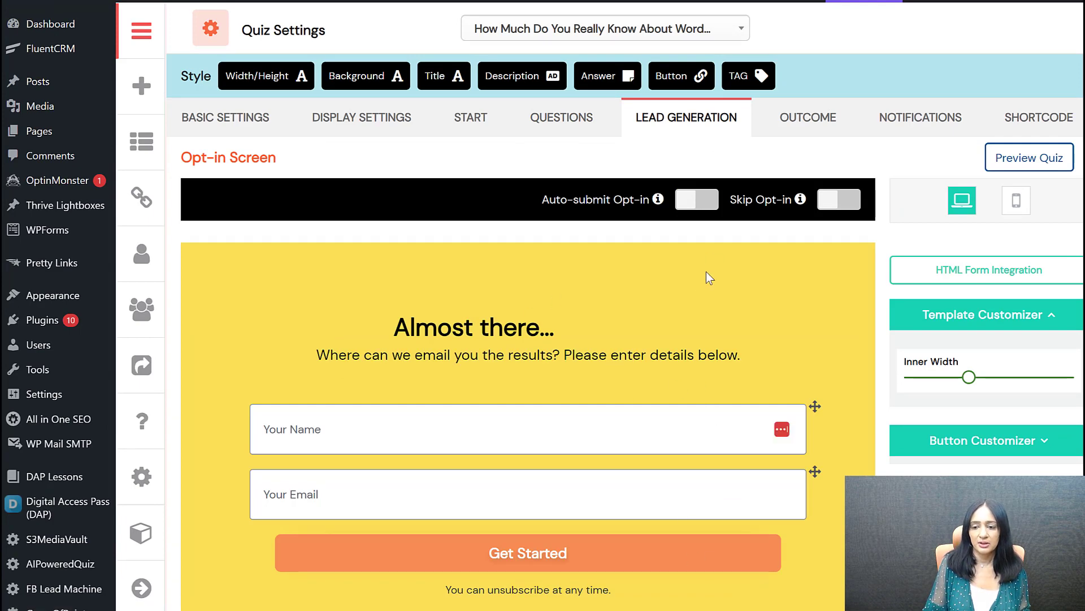
pyautogui.click(827, 123)
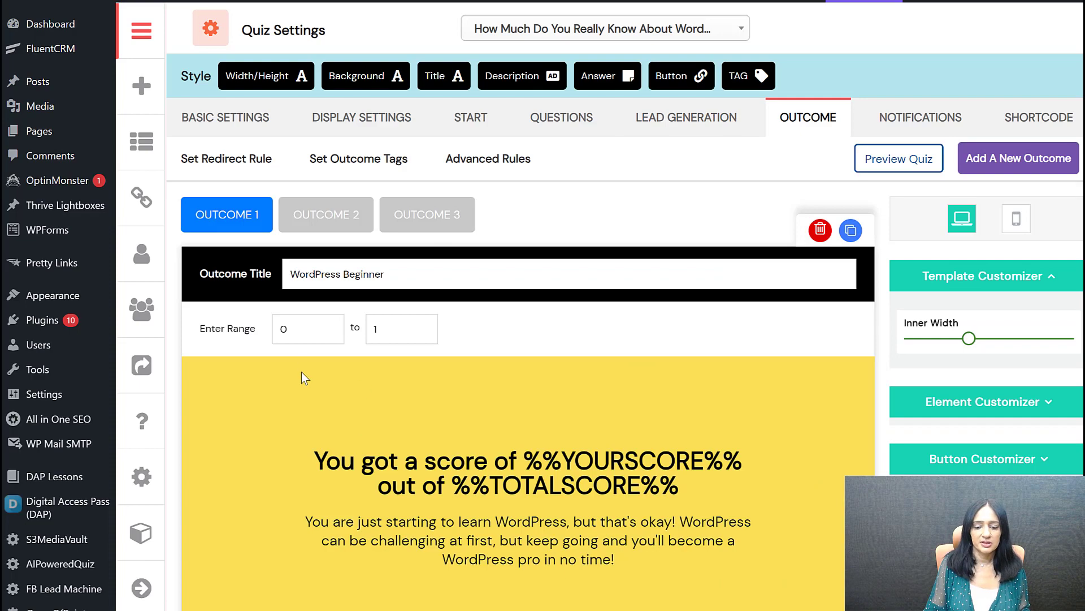
pyautogui.scroll(-3, 300, 371)
pyautogui.scroll(1, 289, 349)
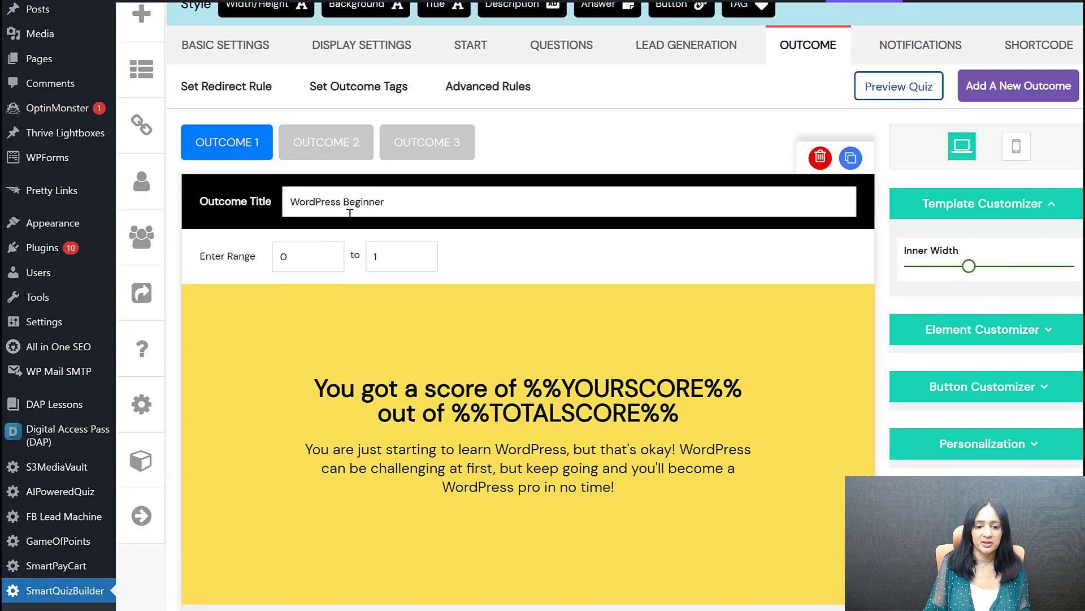
pyautogui.click(342, 143)
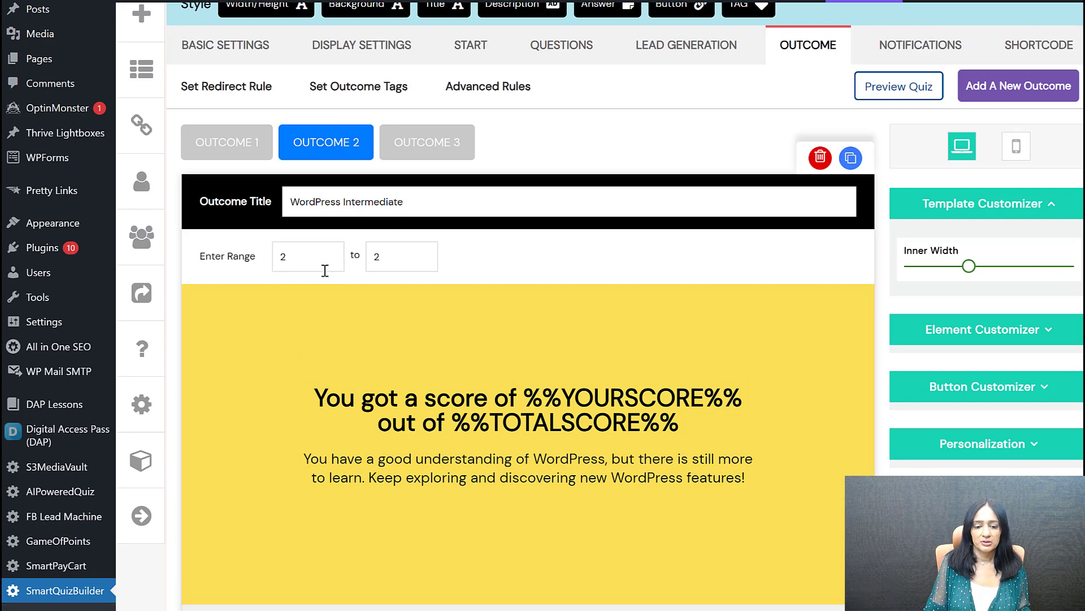
pyautogui.click(424, 155)
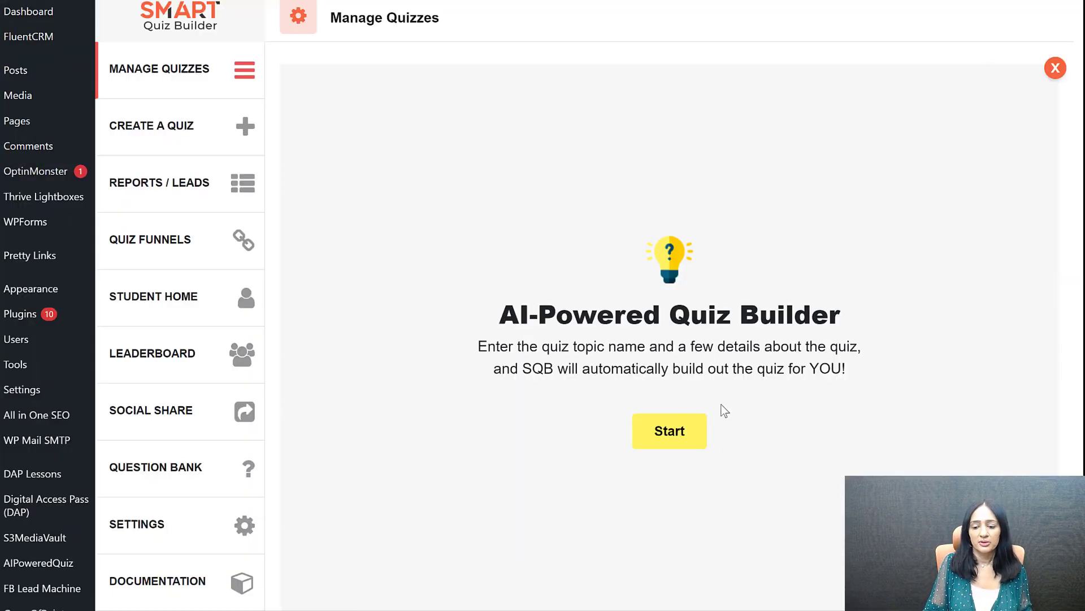
# Start a new AI-powered quiz with the free no-API option, titled "How well do you know WordPress?"
pyautogui.click(670, 433)
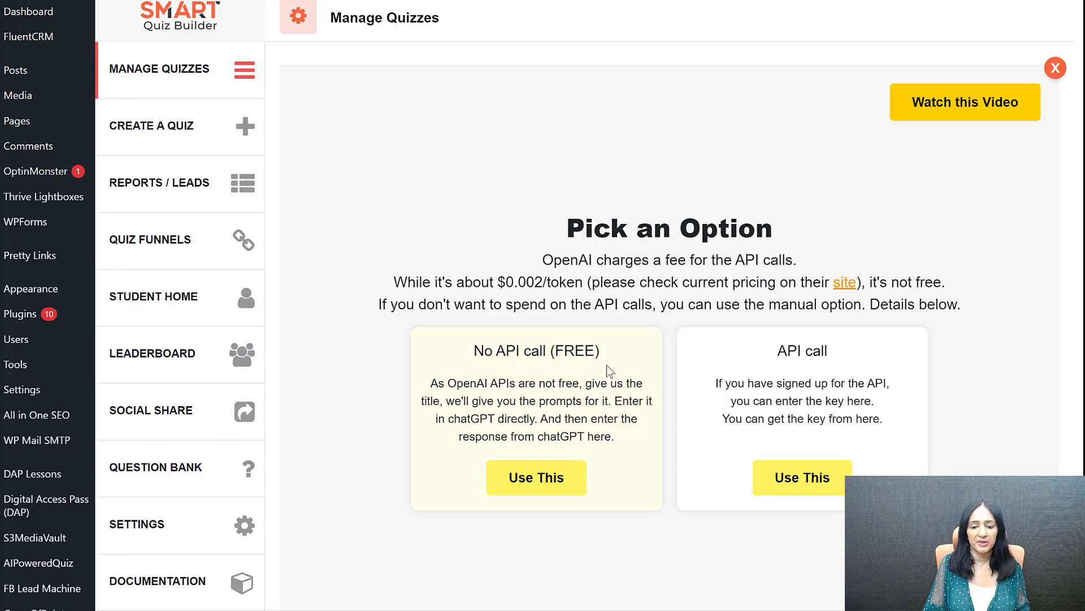
pyautogui.click(535, 475)
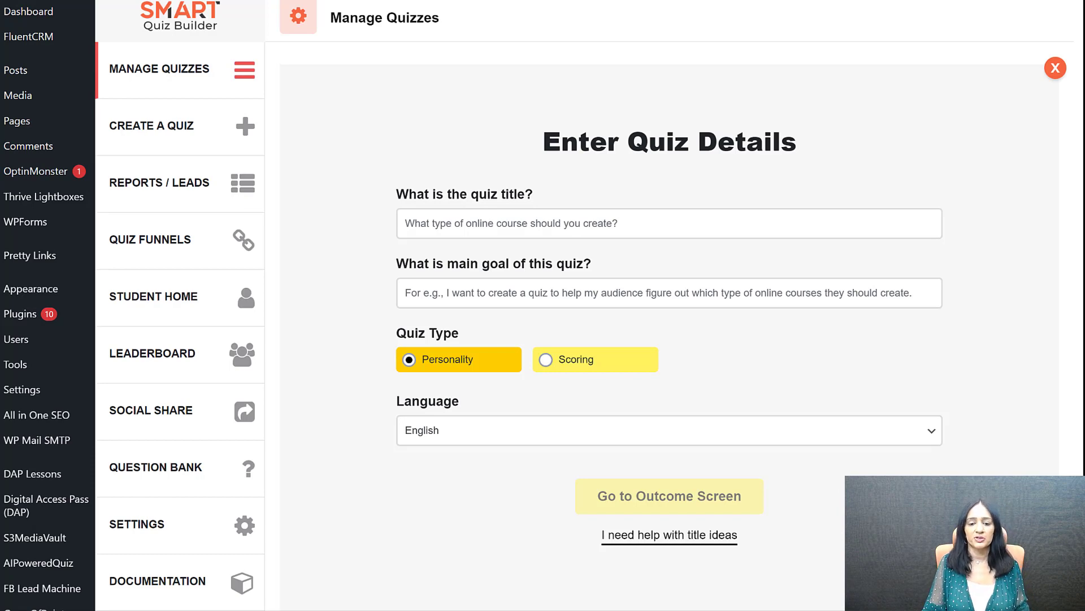
pyautogui.click(527, 213)
pyautogui.write('How well do you know WordPress?')
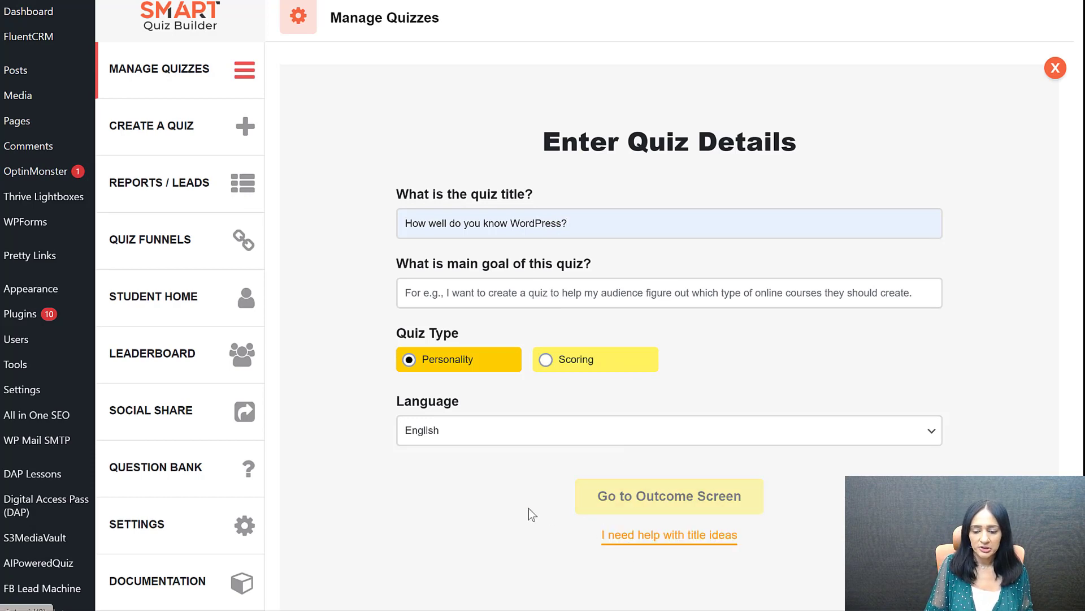
# Generate a title ideas prompt for the topic "WordPress Knowledge" and copy it
pyautogui.click(714, 540)
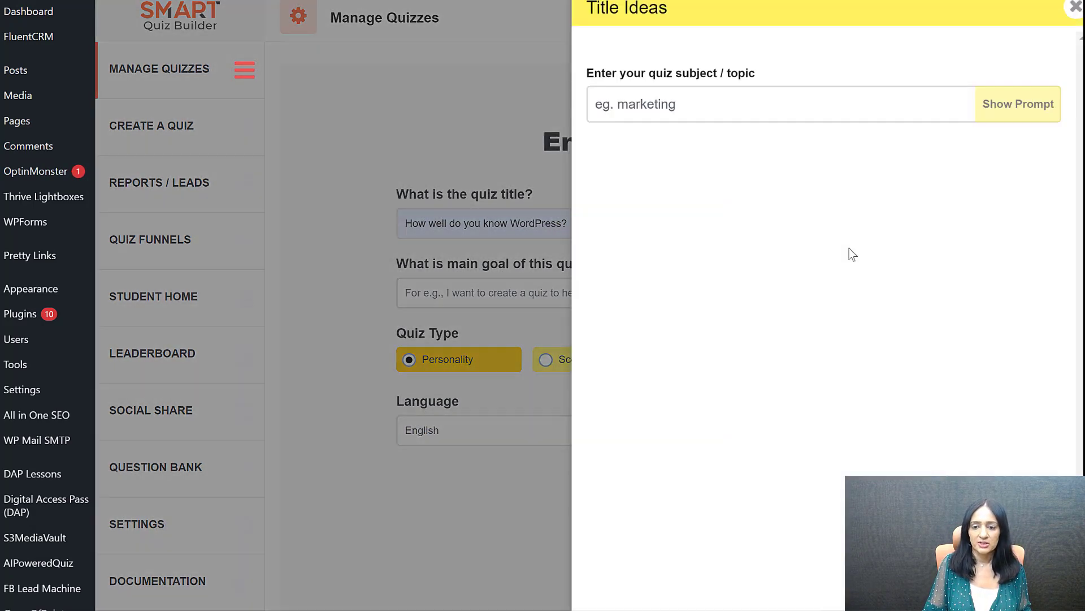
pyautogui.write('WordPress Knowledge')
pyautogui.click(1004, 112)
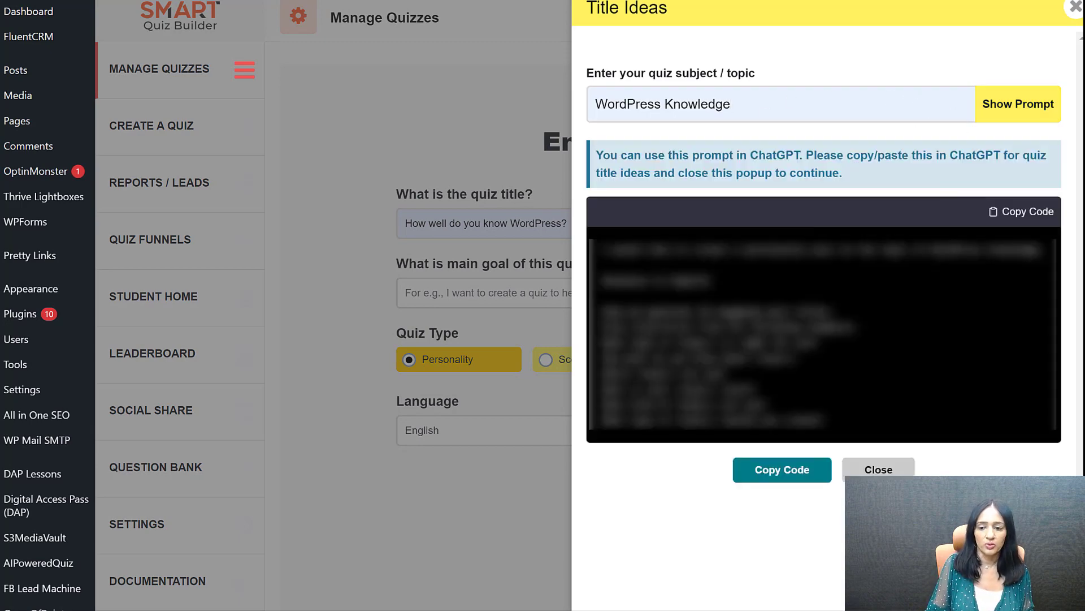
pyautogui.click(791, 473)
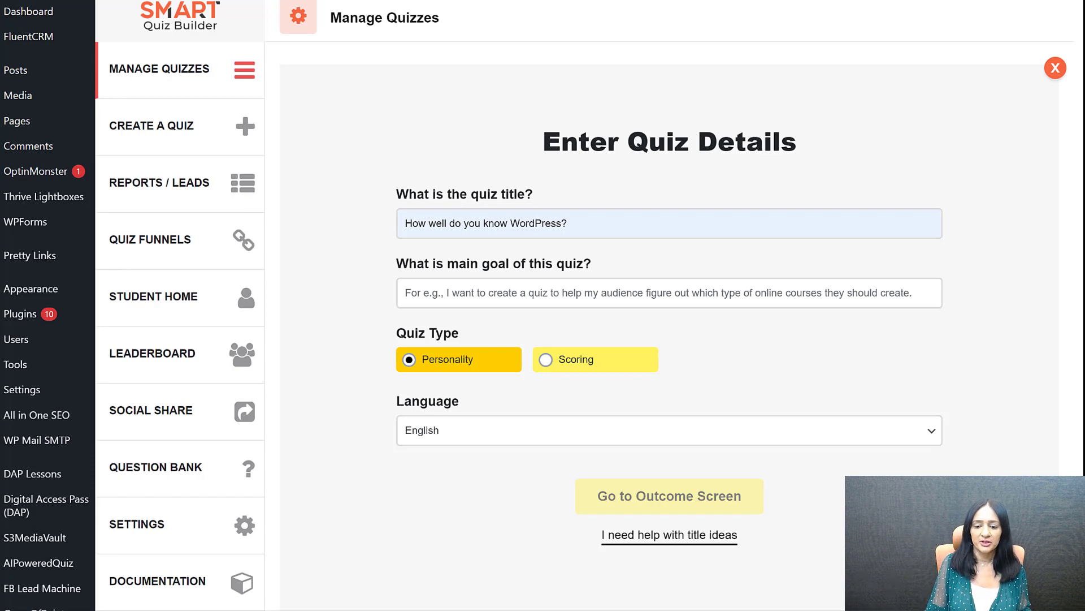
# Set the goal to "I want to create a quiz to test the WordPress knowledge of my audience", choose Scoring, and continue to outcomes
pyautogui.click(492, 291)
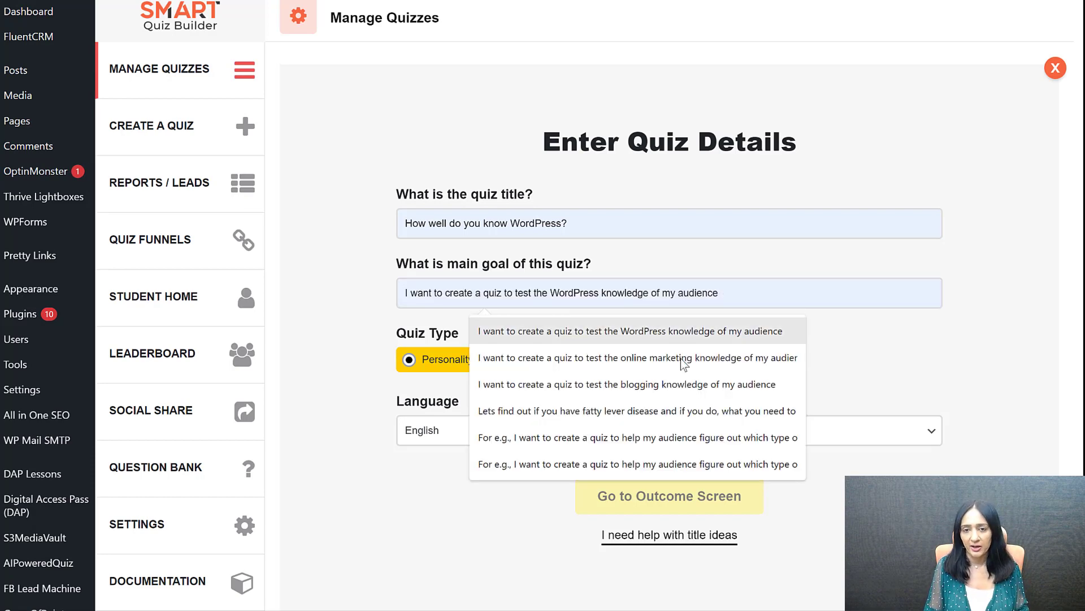
pyautogui.click(665, 330)
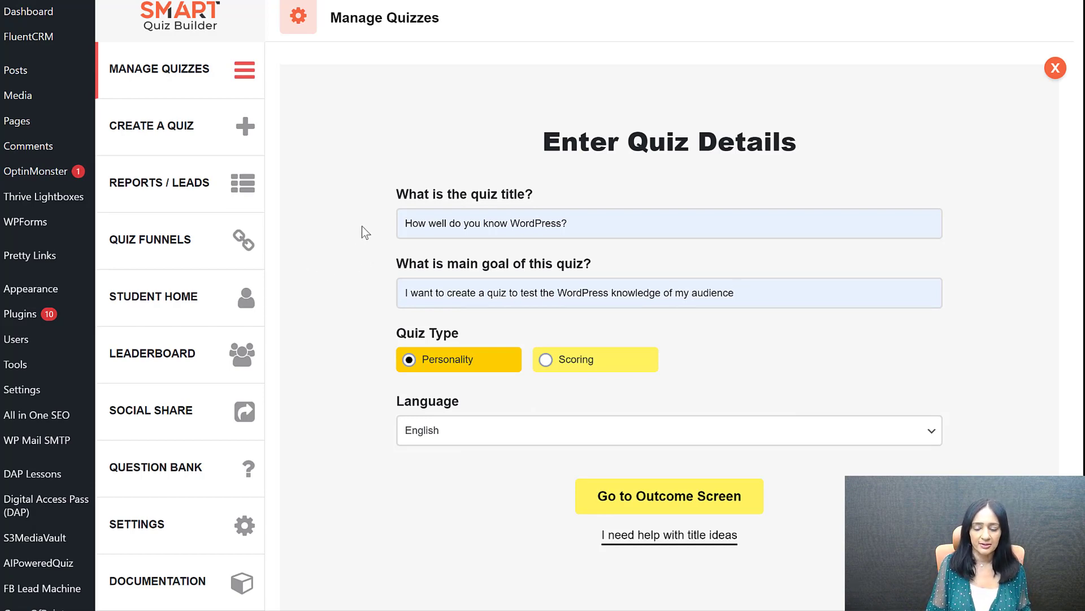
pyautogui.click(582, 361)
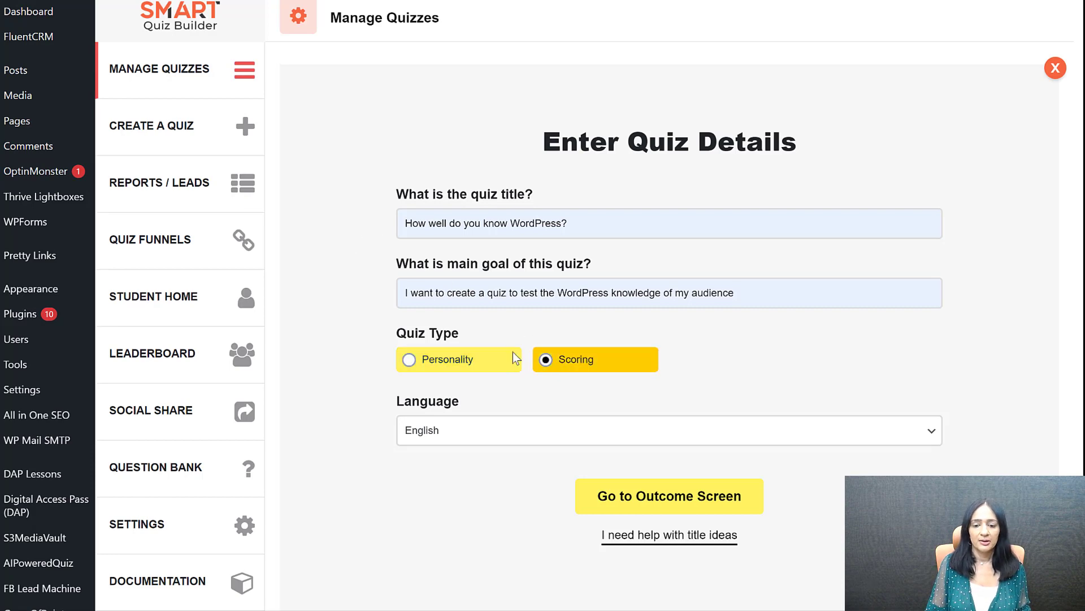
pyautogui.click(660, 496)
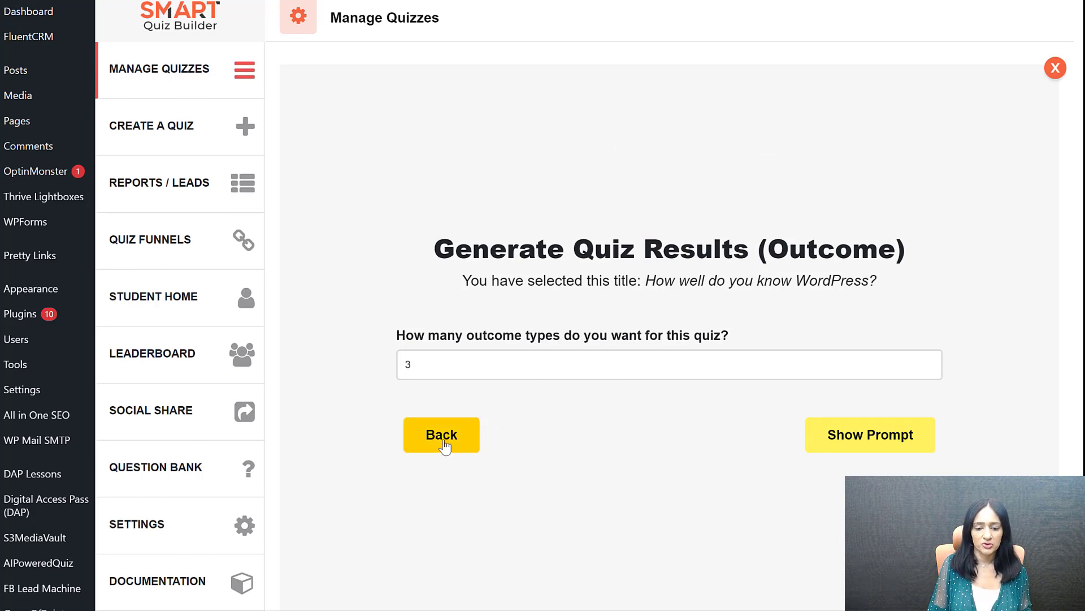
# Return to the quiz details, set the language to German, and continue to the outcome screen
pyautogui.click(474, 433)
pyautogui.click(461, 438)
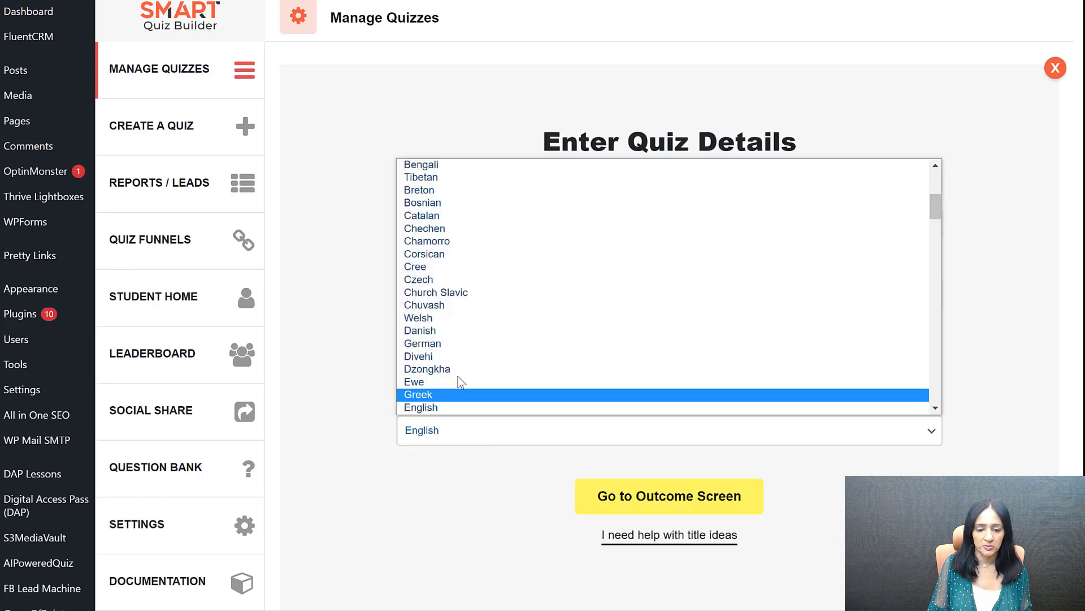
pyautogui.click(425, 348)
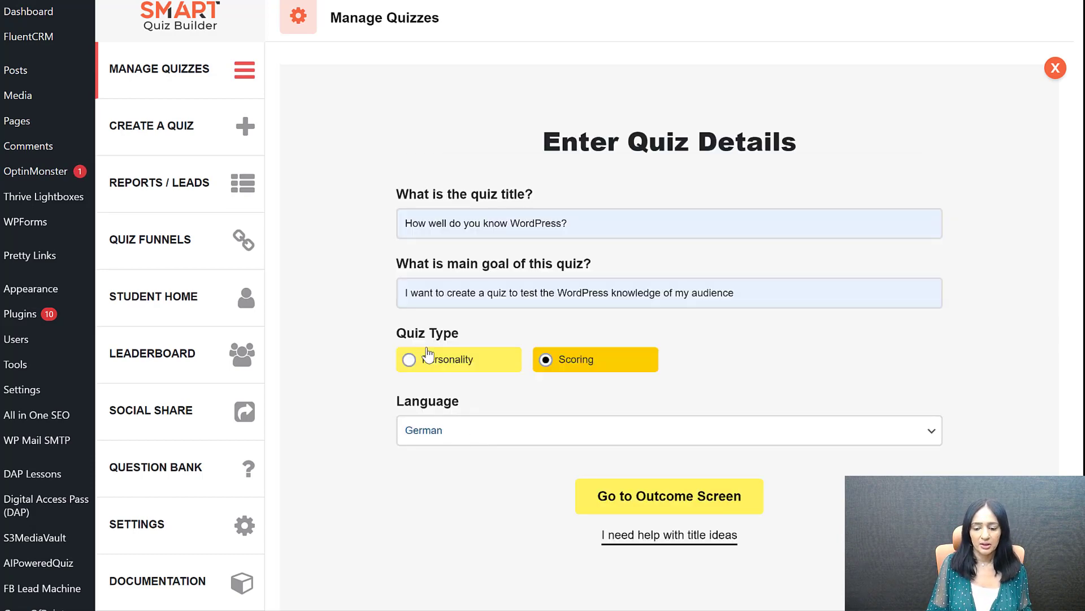
pyautogui.click(668, 501)
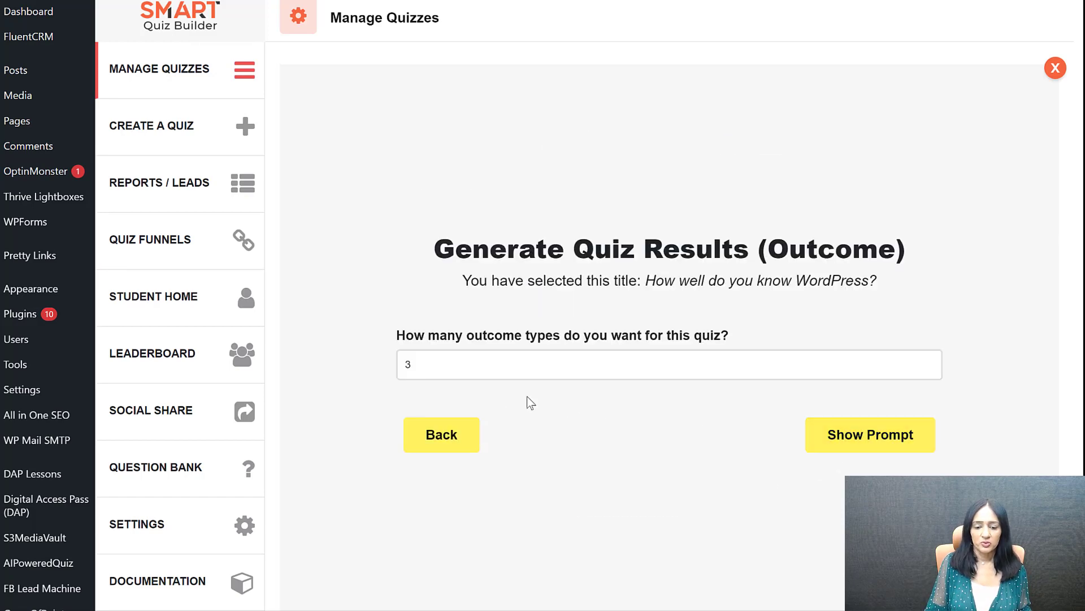
# Generate and copy the prompt for 3 outcome types, and submit it in ChatGPT
pyautogui.click(820, 433)
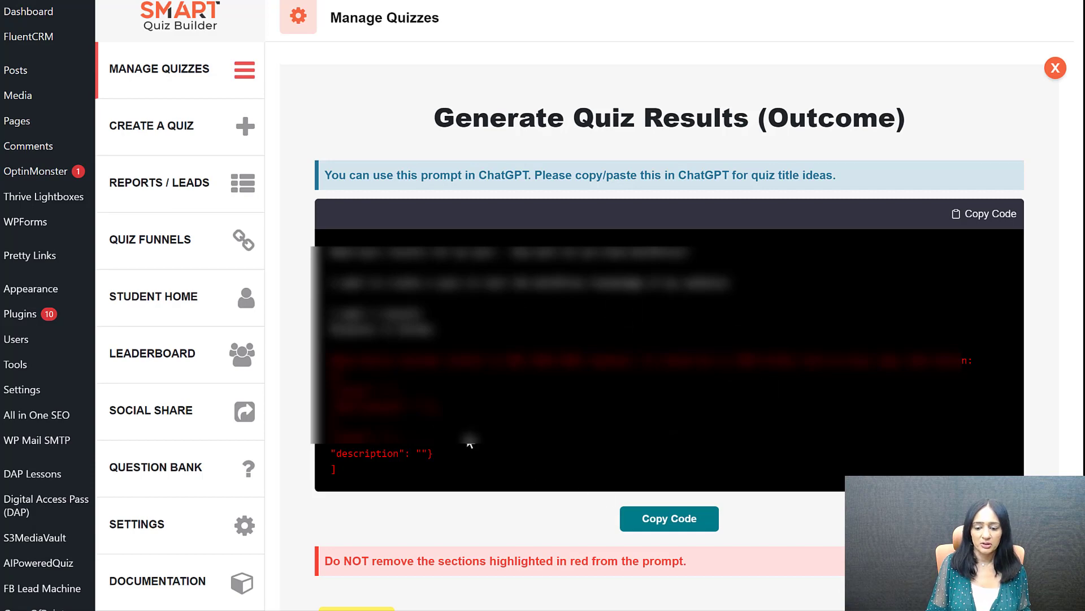
pyautogui.click(676, 520)
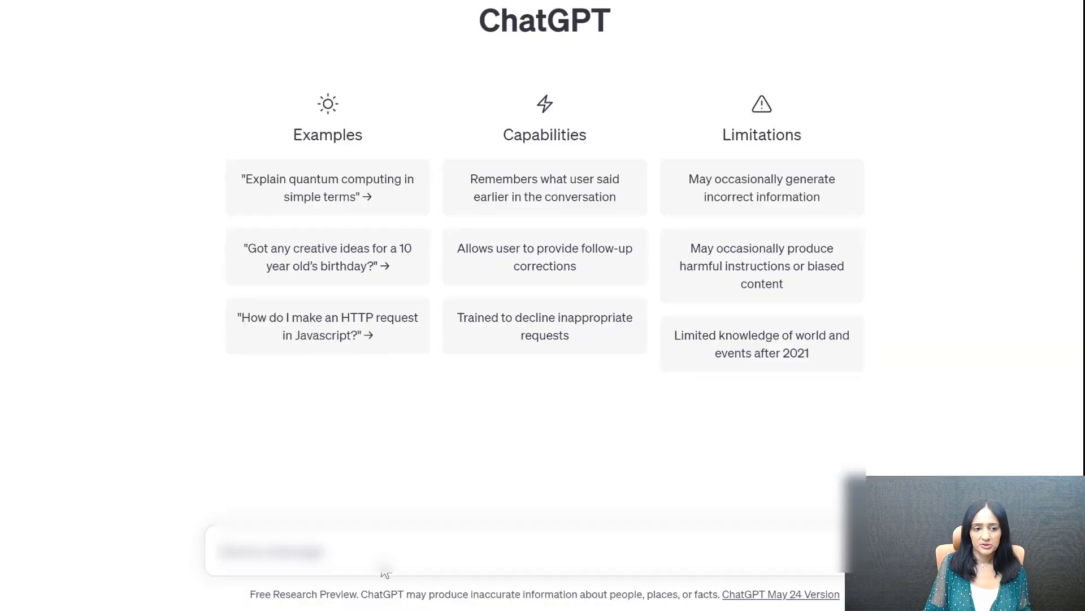
pyautogui.click(382, 544)
pyautogui.hotkey('ctrl', 'v')
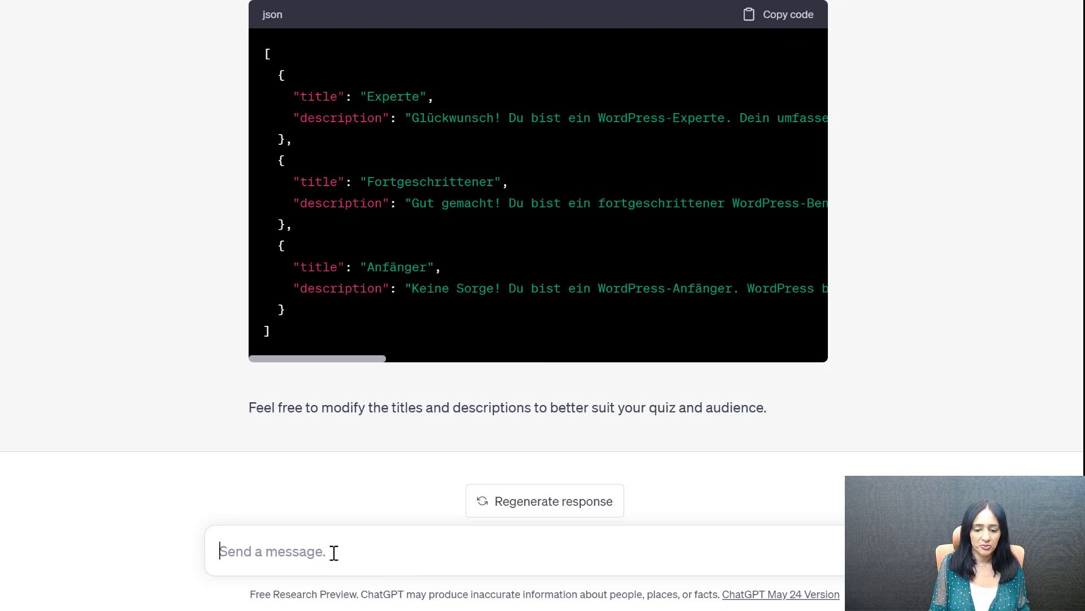
pyautogui.hotkey('ctrl', 'v')
pyautogui.press('Return')
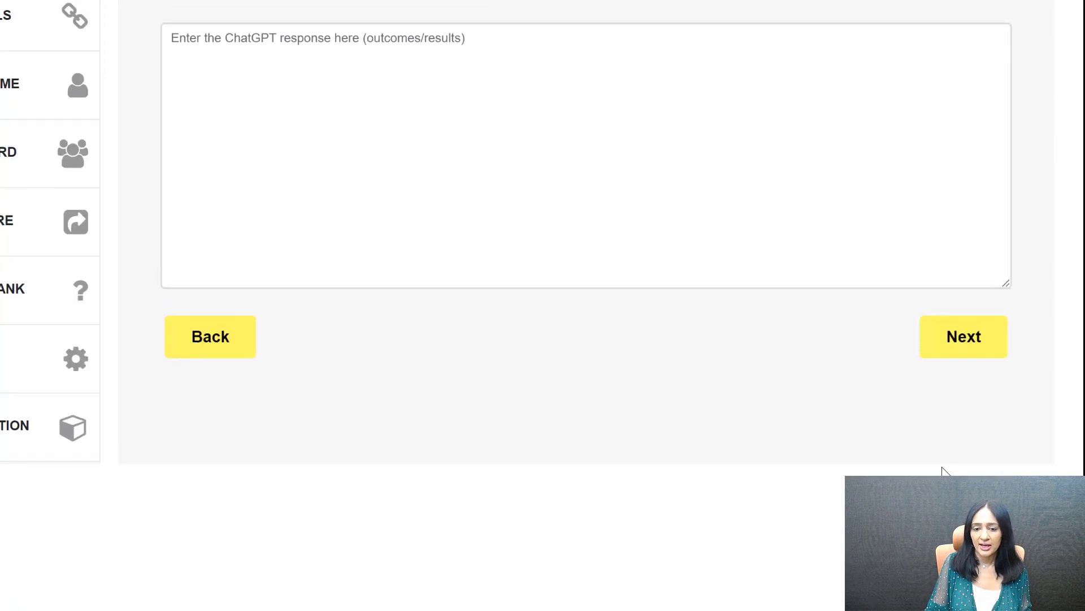
# Paste ChatGPT's German outcomes response into Smart Quiz Builder's outcome response and continue
pyautogui.scroll(3, 941, 473)
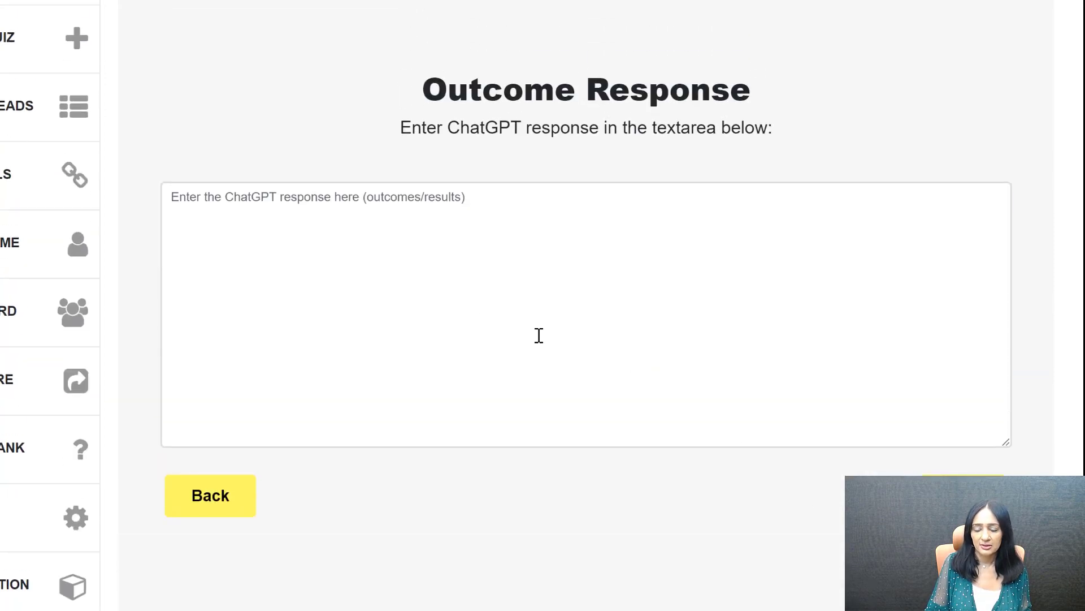
pyautogui.click(624, 190)
pyautogui.hotkey('ctrl', 'v')
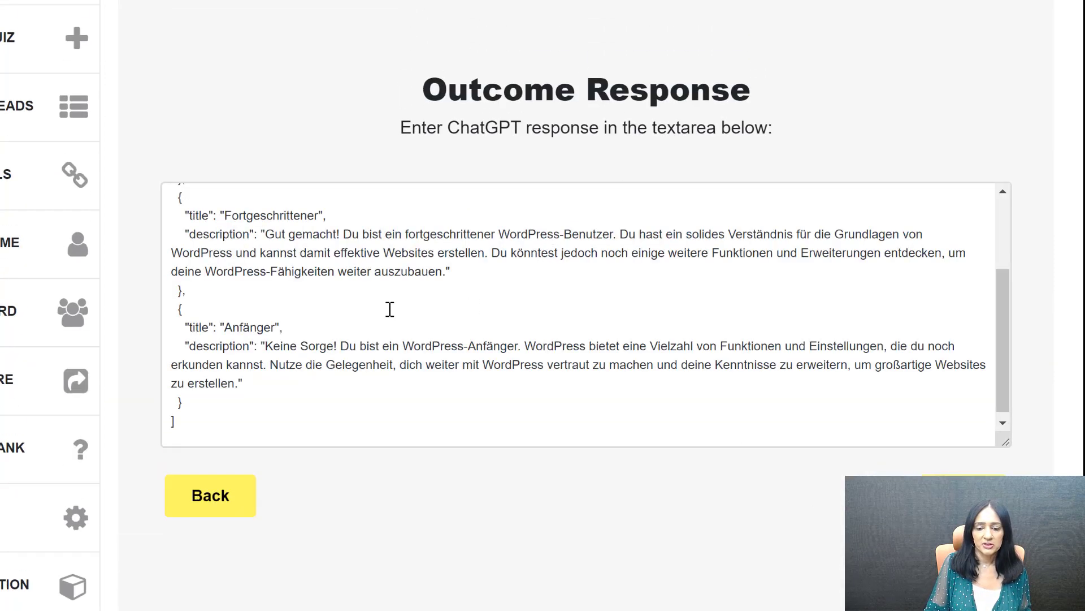
pyautogui.click(964, 496)
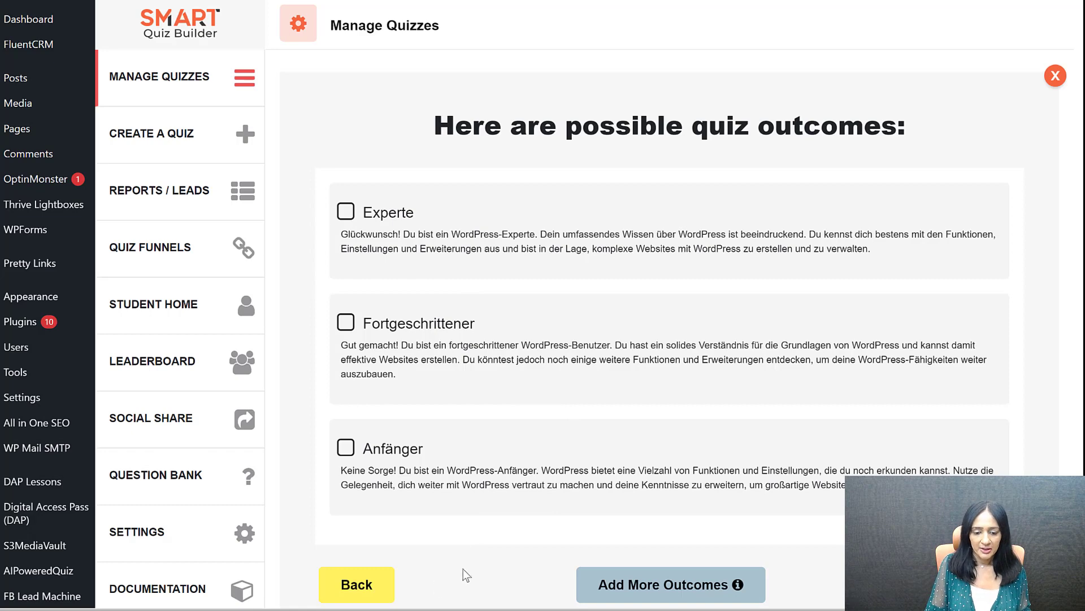
# Select the Experte, Fortgeschrittener and Anfänger outcomes and continue to the question details
pyautogui.click(569, 246)
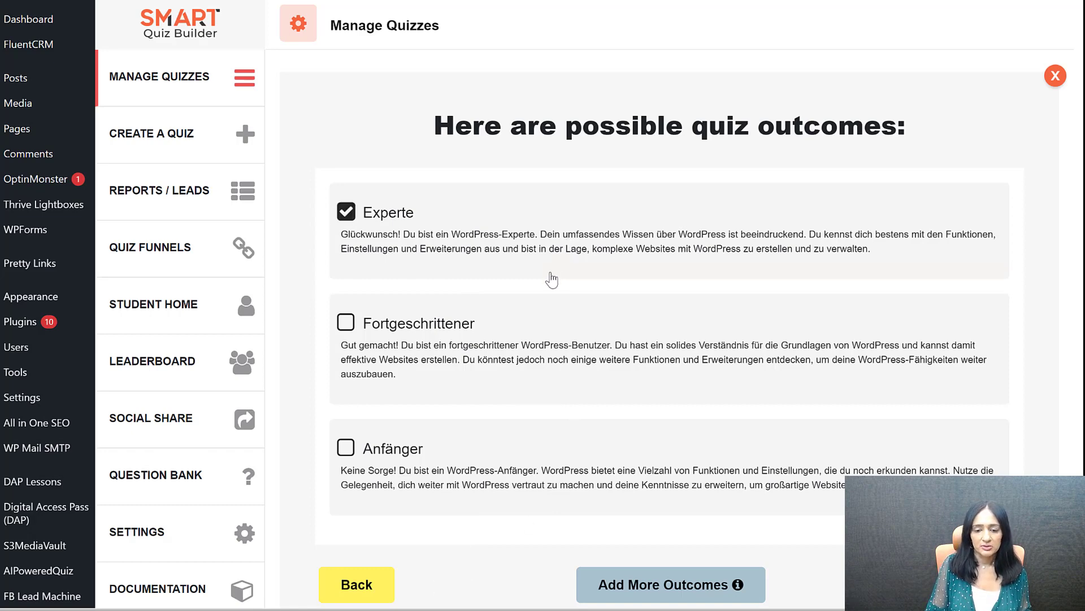
pyautogui.click(518, 357)
pyautogui.click(488, 451)
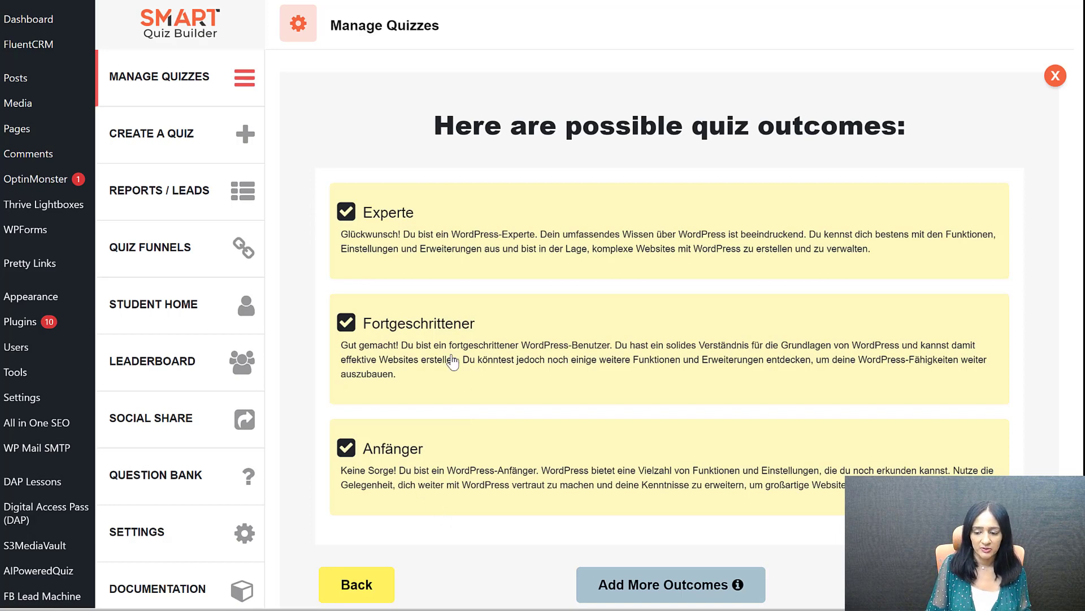
pyautogui.click(983, 585)
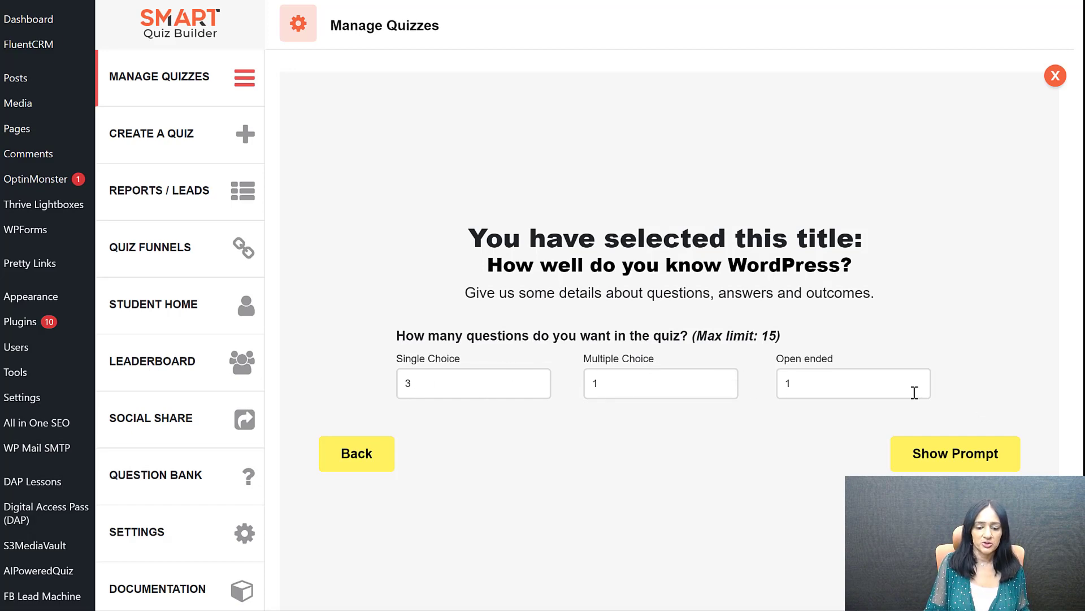
# Generate and copy the prompt for 3 single choice, 1 multiple choice and 1 open-ended question, and return to the question counts
pyautogui.click(994, 469)
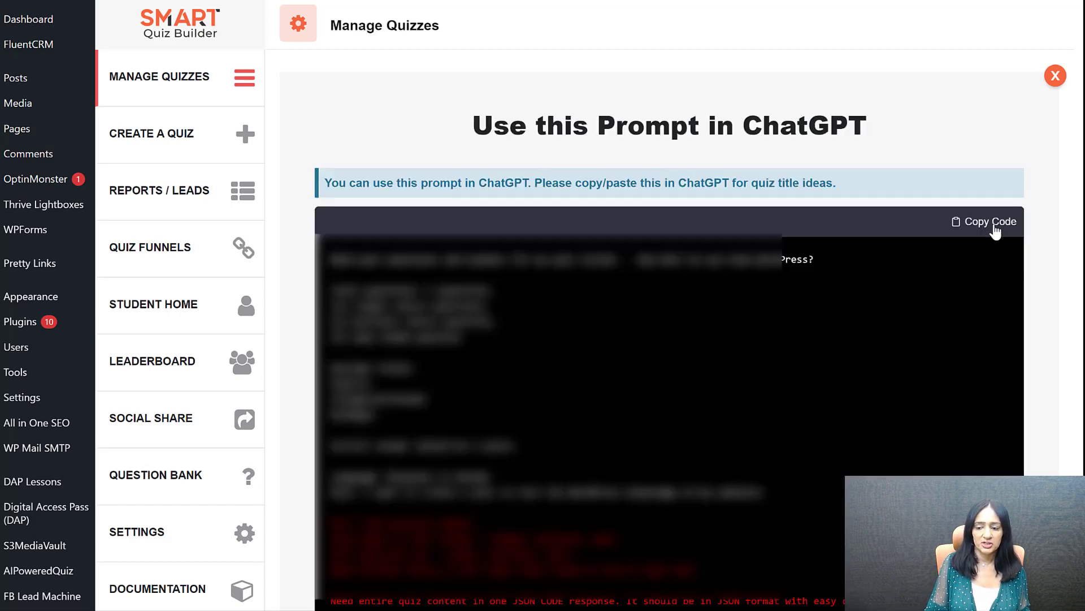
pyautogui.click(995, 228)
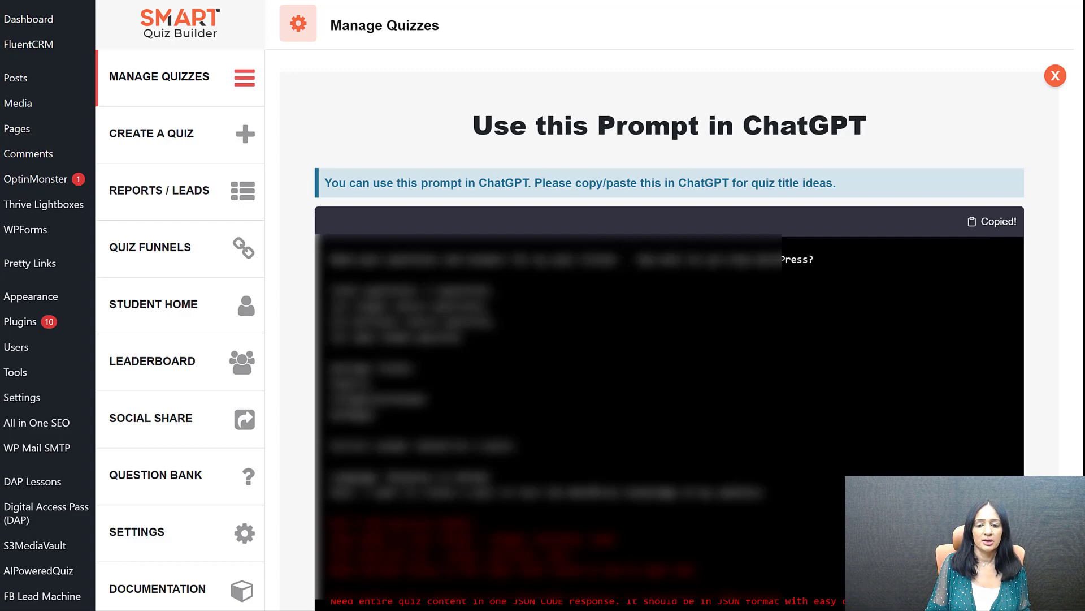
pyautogui.scroll(-5, 656, 314)
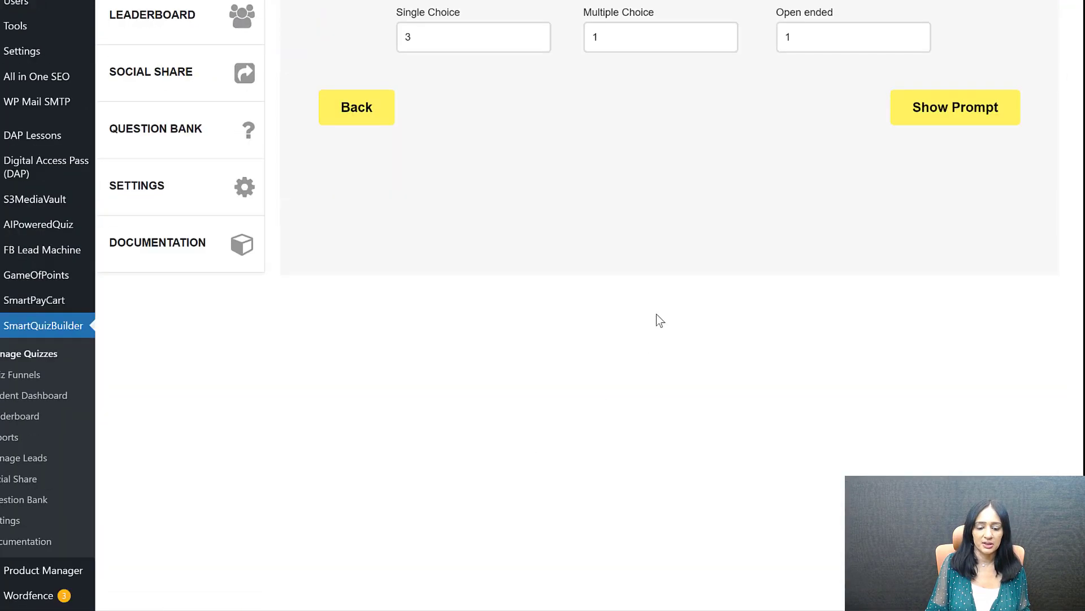
# Clear the open-ended question count, generate and copy the new prompt, and submit it in ChatGPT
pyautogui.scroll(6, 656, 313)
pyautogui.moveTo(823, 380); pyautogui.dragTo(726, 380)
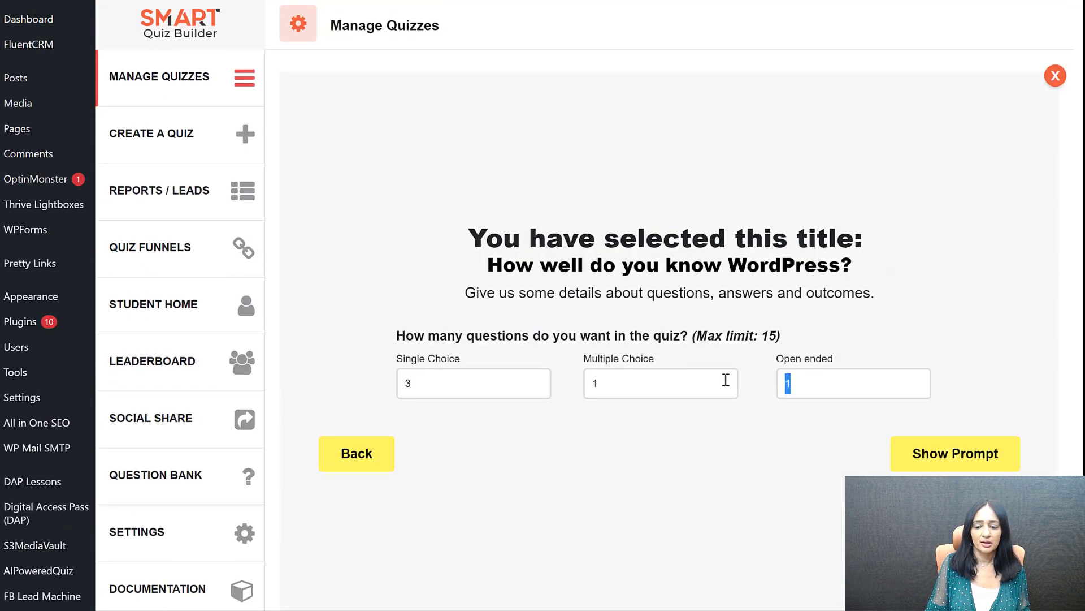
pyautogui.press('BackSpace')
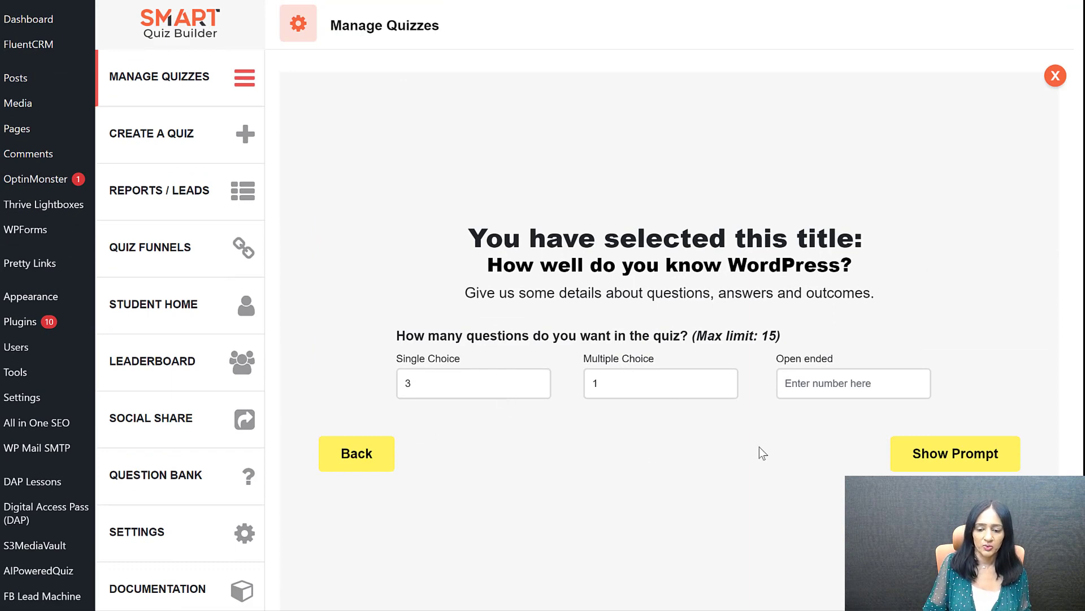
pyautogui.click(955, 454)
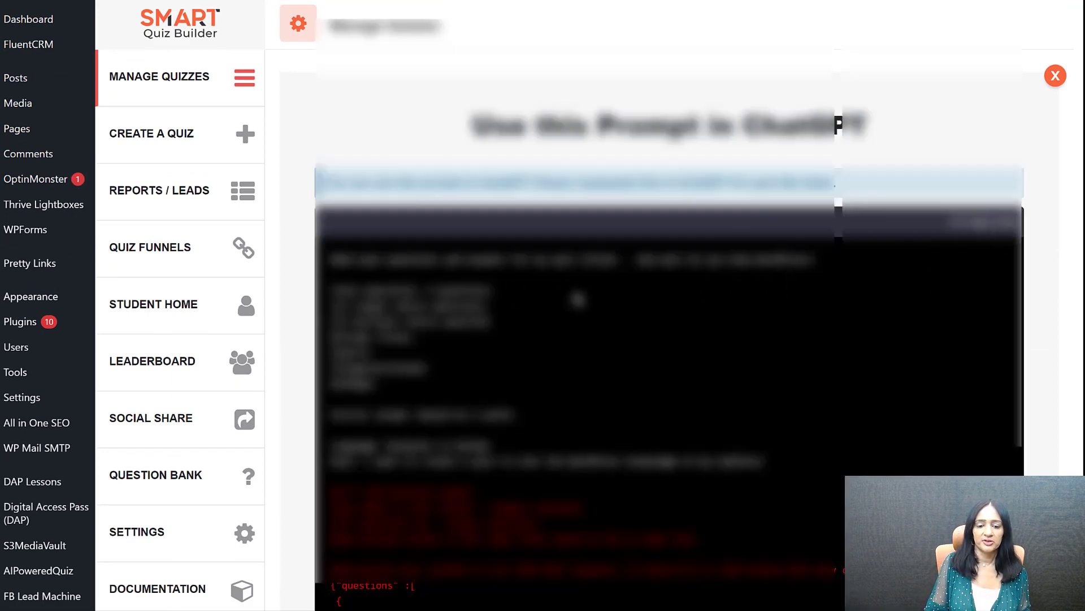
pyautogui.scroll(-4, 578, 299)
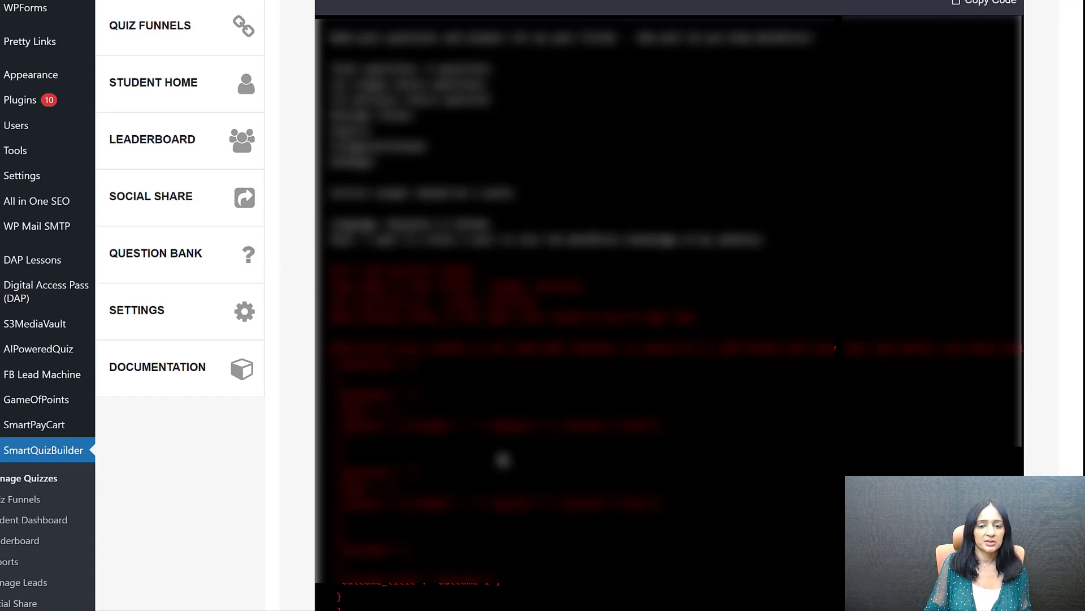
pyautogui.scroll(4, 542, 344)
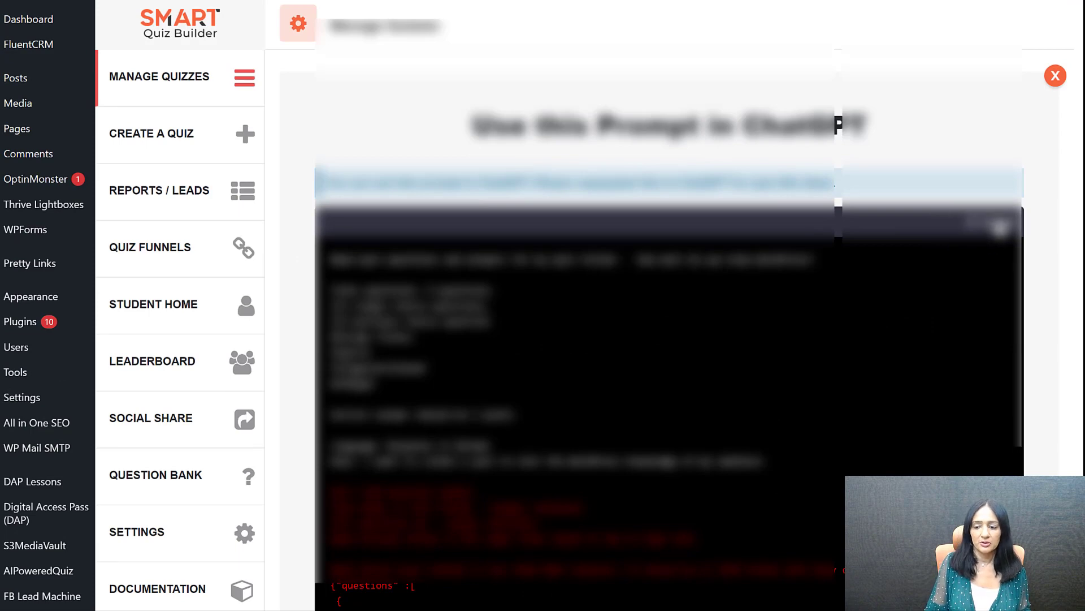
pyautogui.click(1000, 228)
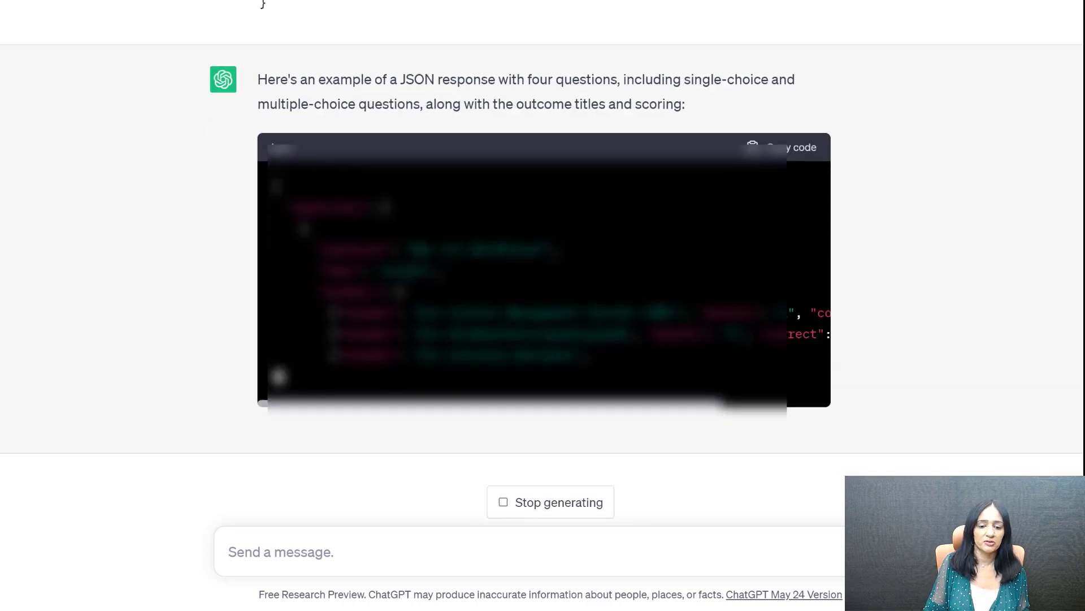
pyautogui.scroll(-1, 339, 87)
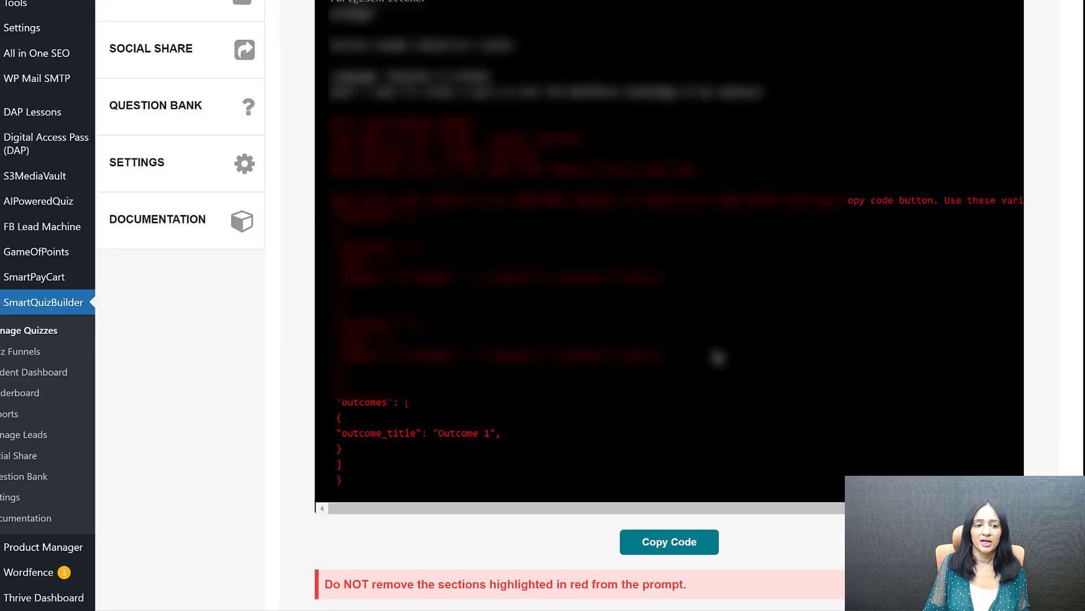
# Return to Smart Quiz Builder, proceed to the question response page and paste ChatGPT's German questions response
pyautogui.scroll(-3, 717, 357)
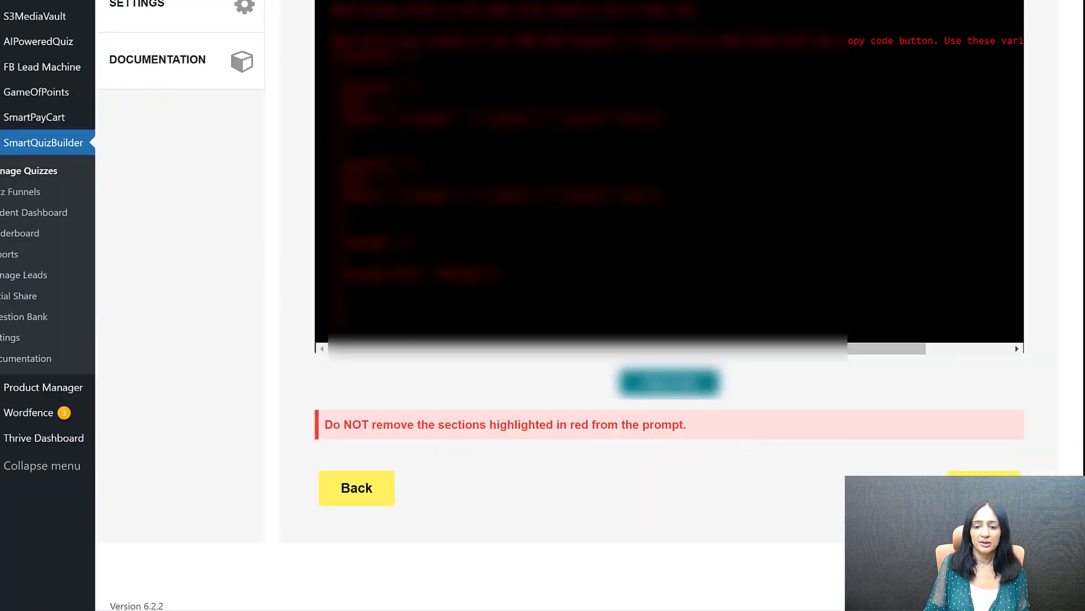
pyautogui.click(984, 487)
pyautogui.scroll(4, 718, 449)
pyautogui.click(497, 299)
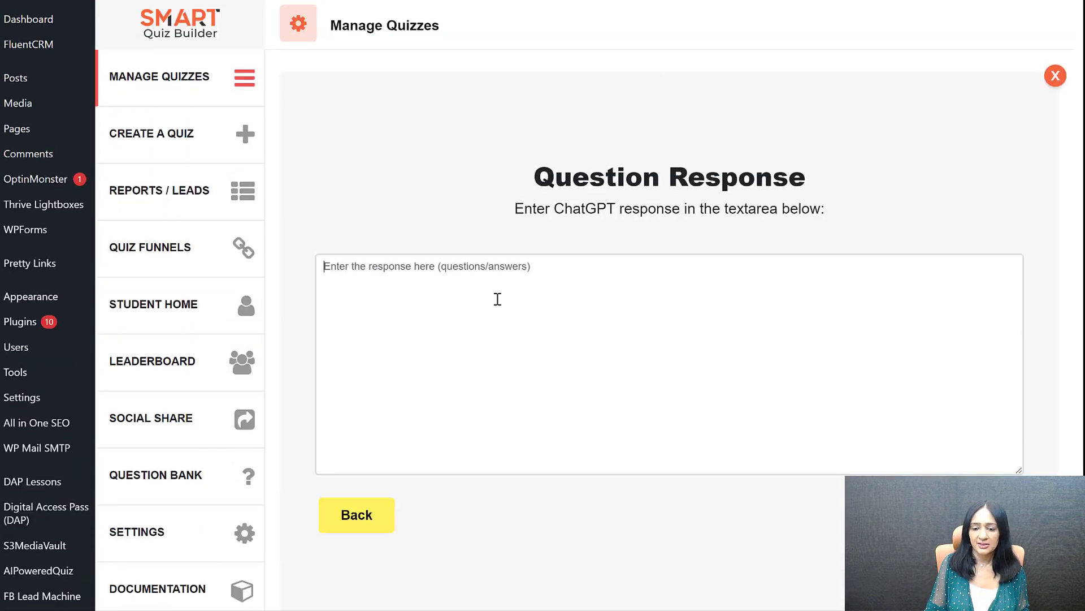
pyautogui.hotkey('ctrl', 'v')
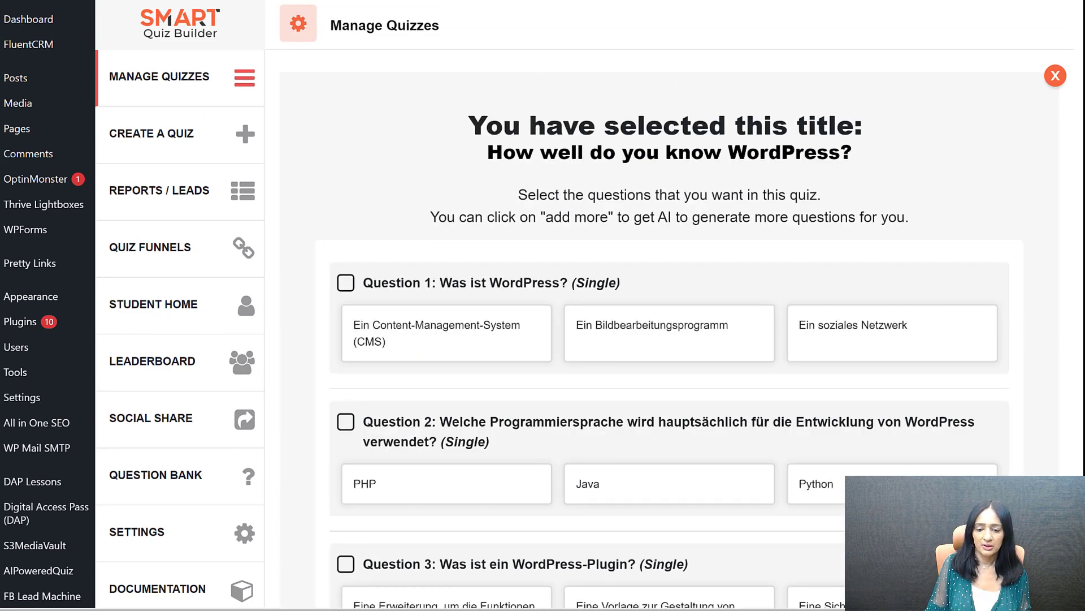
# Select all four generated German WordPress questions and continue to the quiz creation options
pyautogui.click(394, 314)
pyautogui.click(420, 452)
pyautogui.scroll(-4, 452, 430)
pyautogui.click(511, 421)
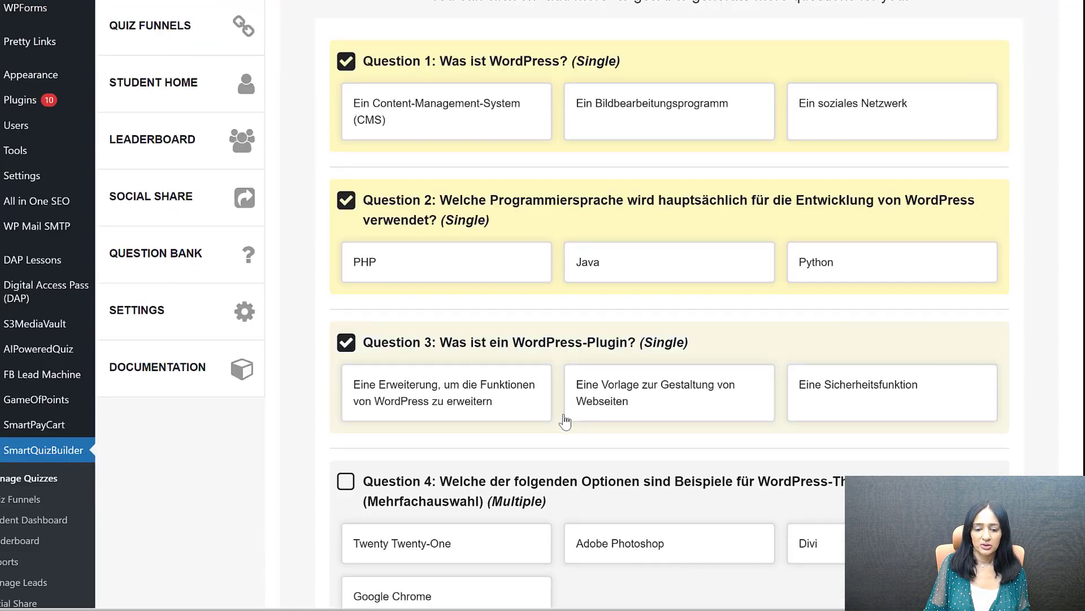
pyautogui.scroll(-3, 531, 419)
pyautogui.click(722, 334)
pyautogui.scroll(3, 722, 334)
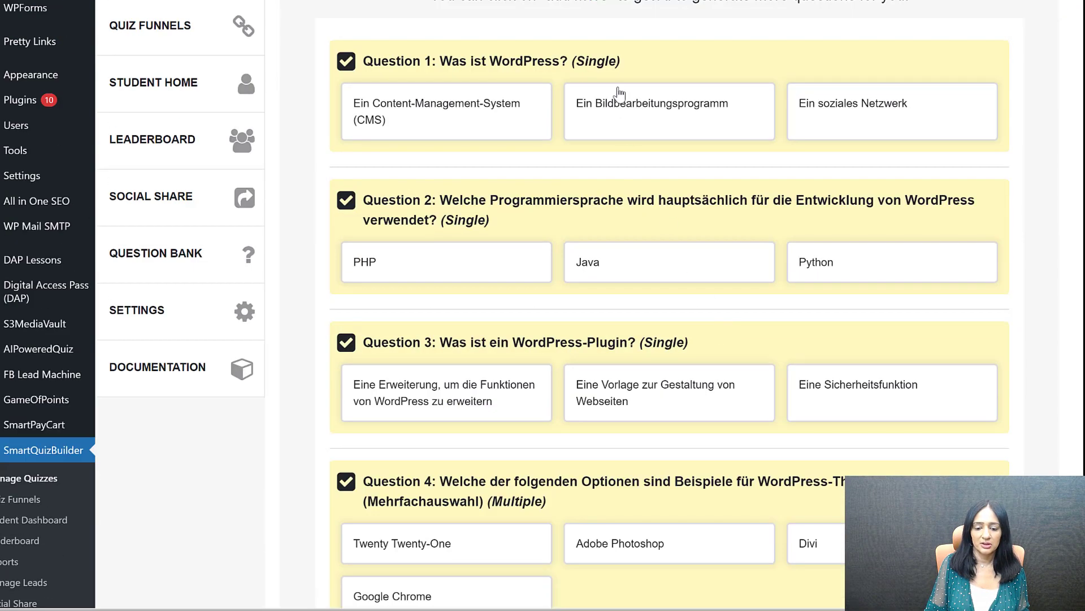
pyautogui.scroll(-3, 654, 456)
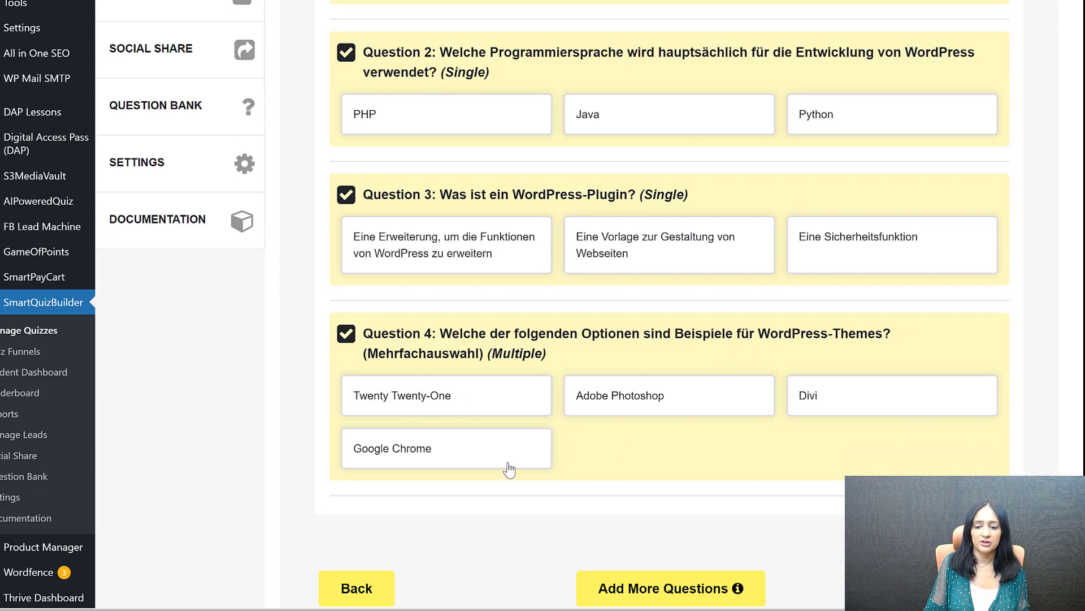
pyautogui.scroll(2, 263, 317)
pyautogui.scroll(5, 332, 327)
pyautogui.scroll(-8, 376, 334)
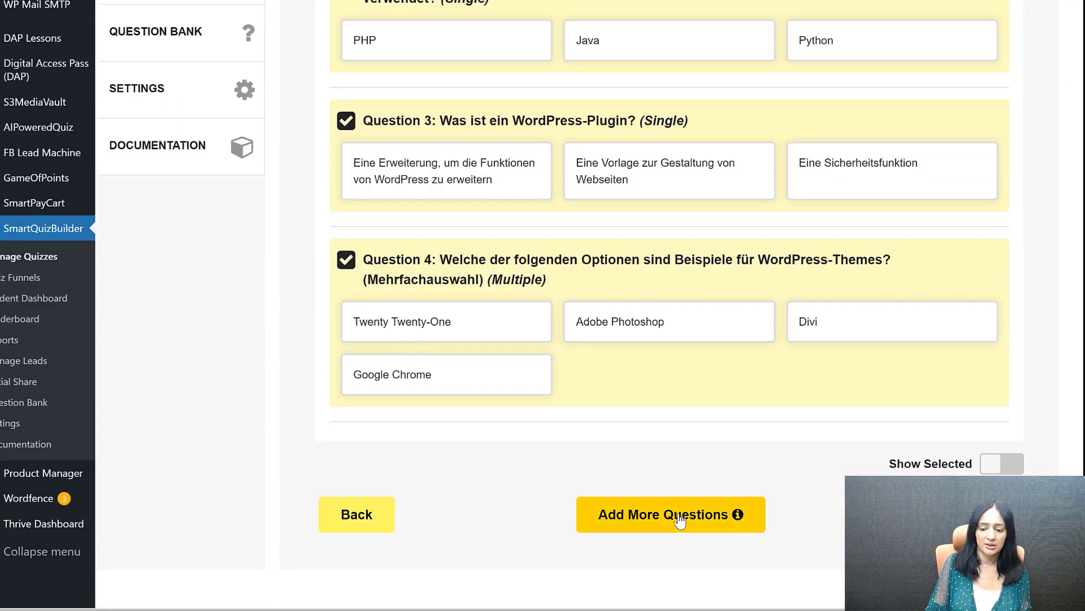
pyautogui.click(982, 513)
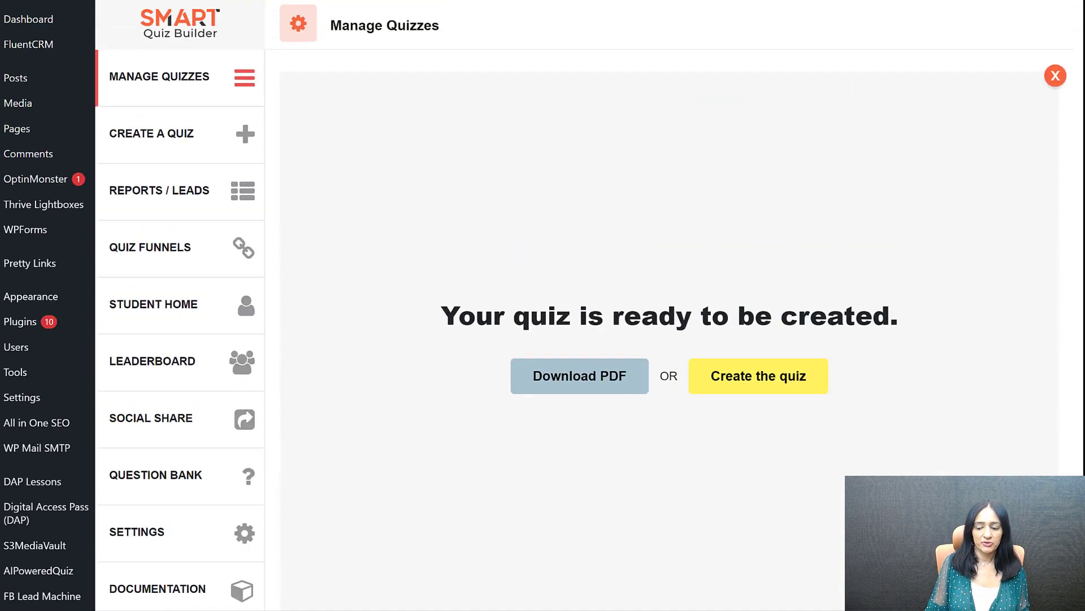
# Download the quiz content as a PDF and open it to review the questions and outcomes
pyautogui.click(586, 370)
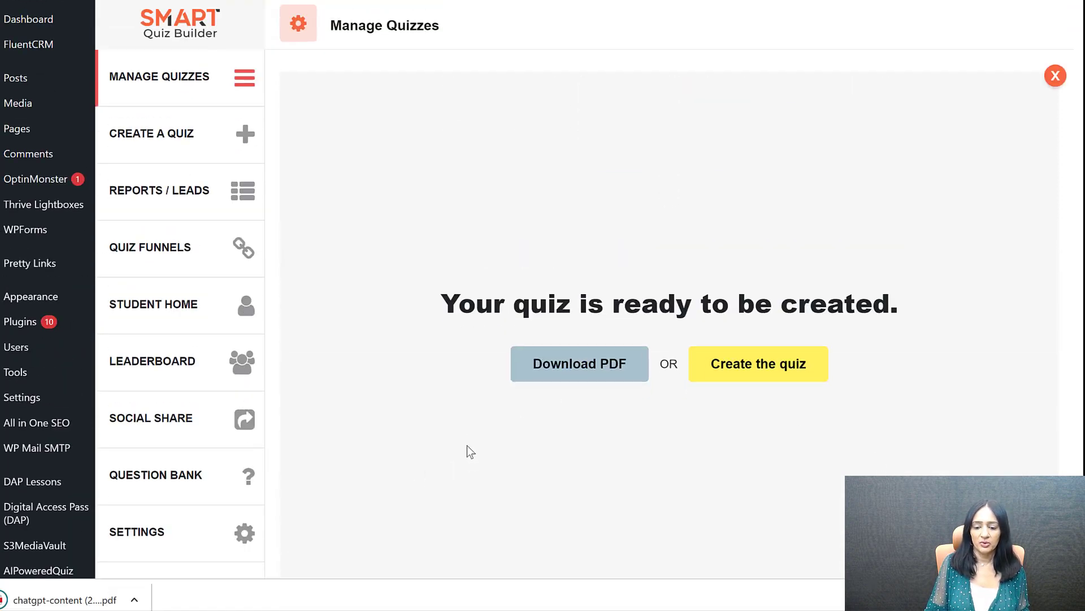
pyautogui.click(63, 599)
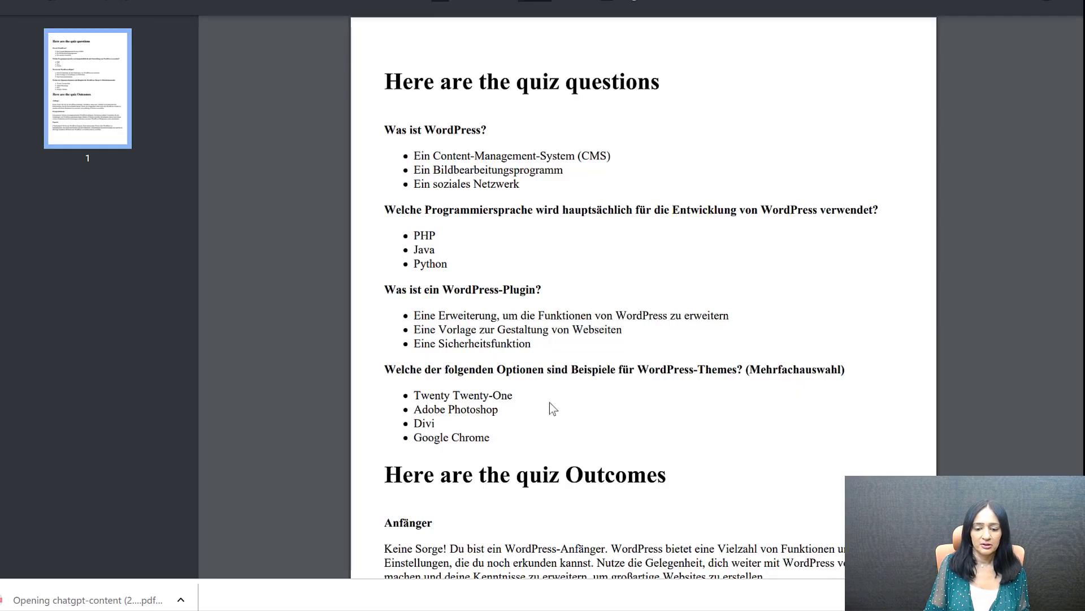
pyautogui.scroll(-5, 572, 370)
pyautogui.scroll(1, 572, 373)
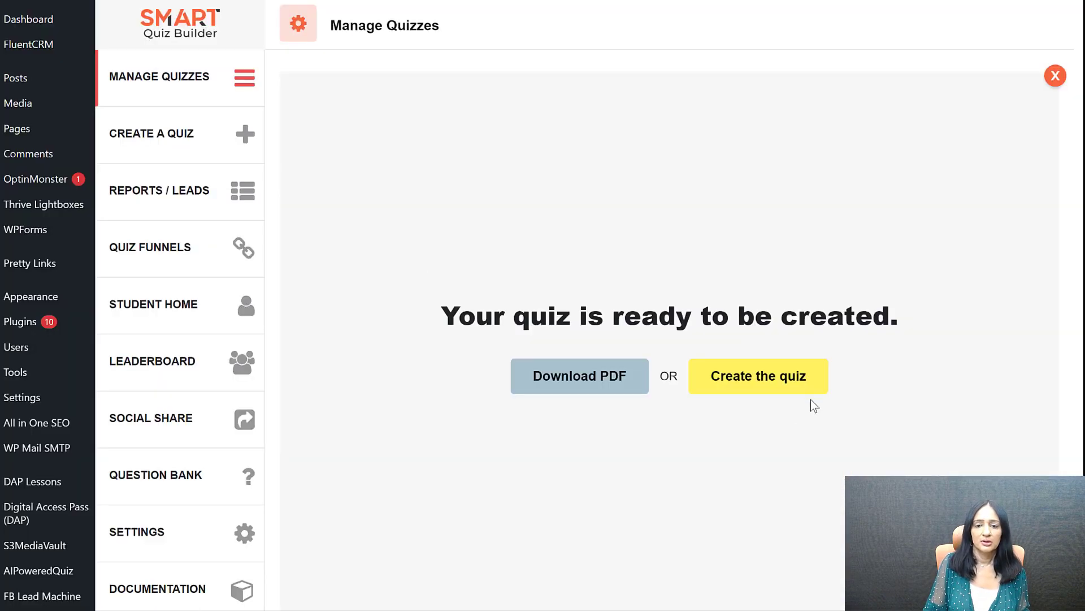
# Create the quiz using Template 7 and copy its shortcode
pyautogui.click(806, 390)
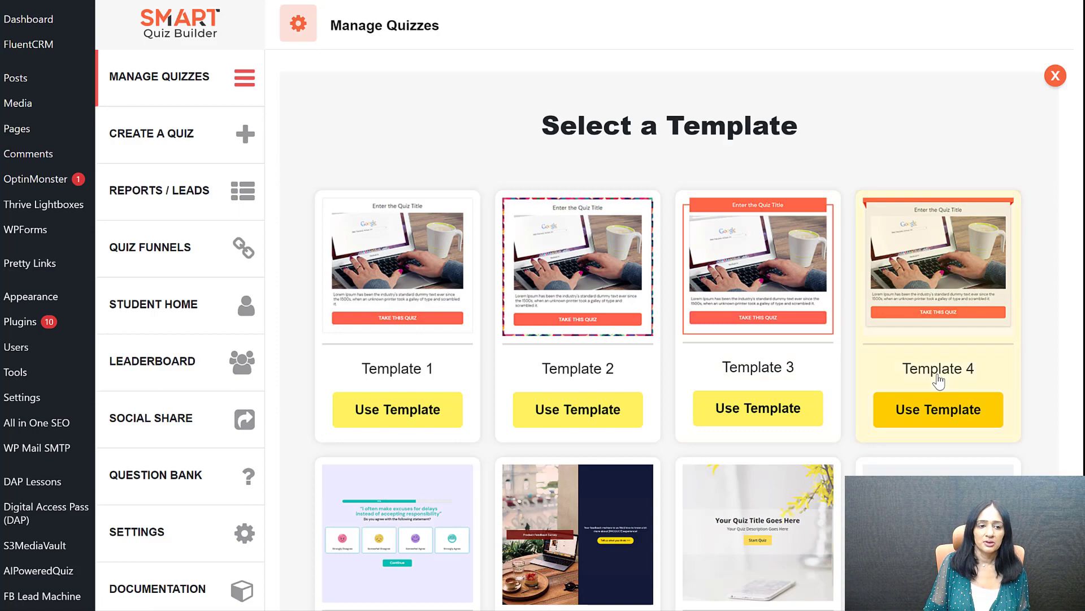
pyautogui.scroll(-1, 638, 538)
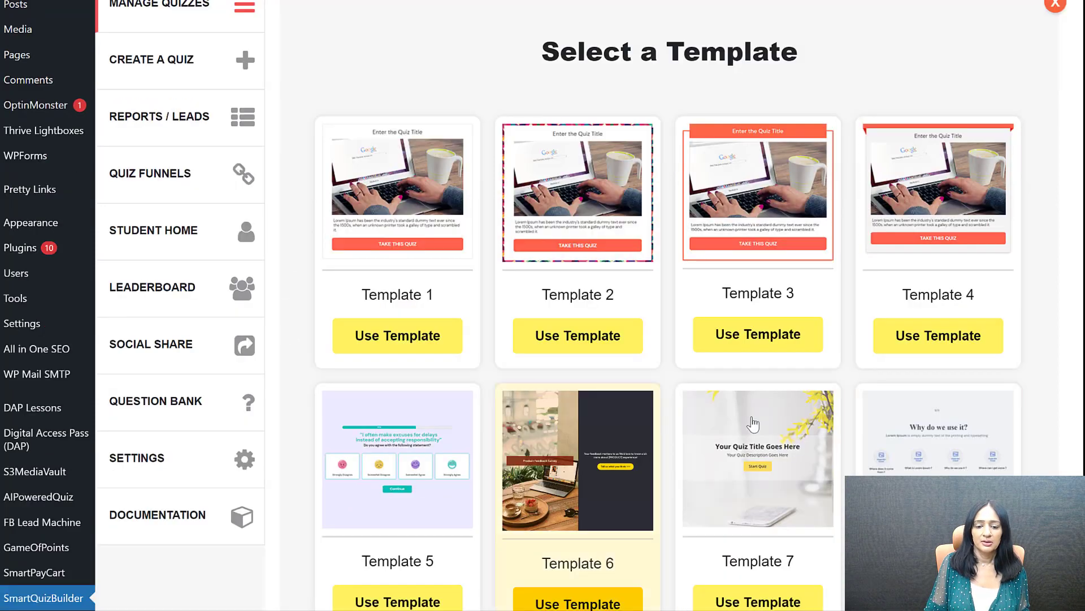
pyautogui.click(768, 453)
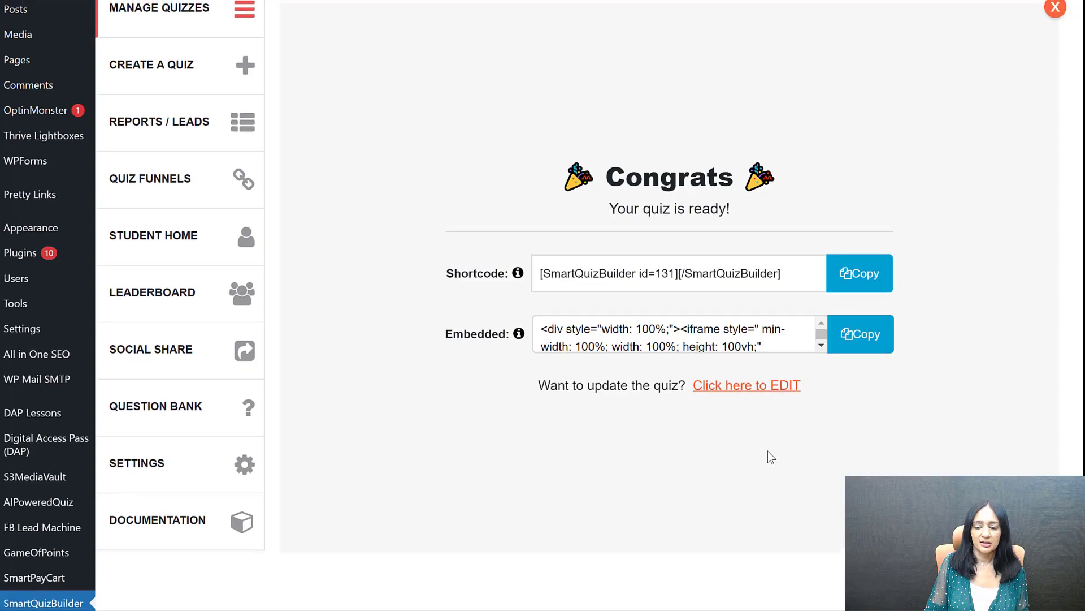
pyautogui.scroll(1, 770, 457)
pyautogui.click(841, 342)
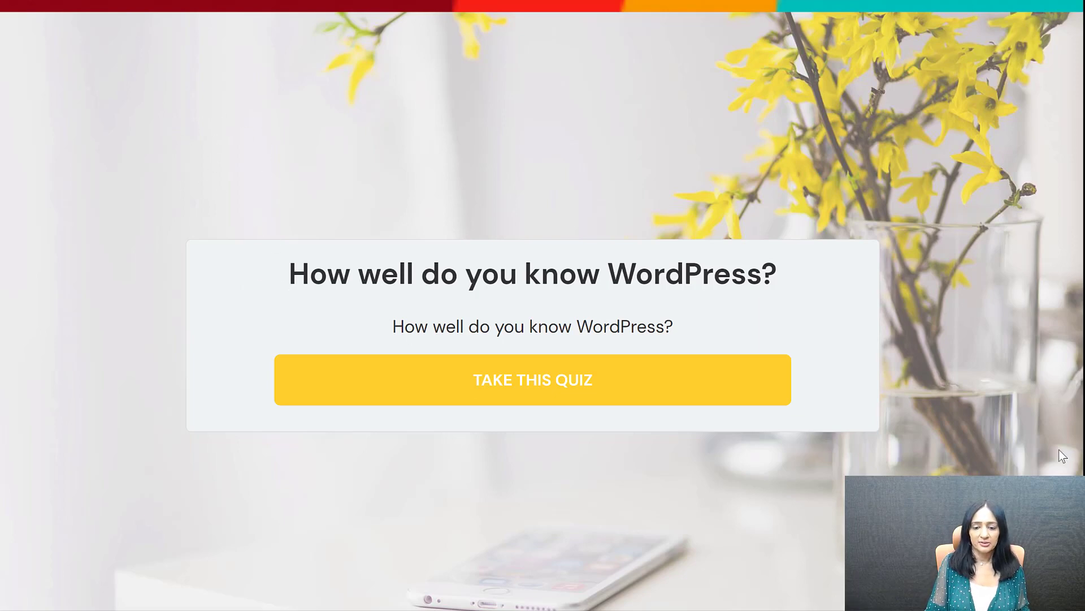
# Start the published quiz, answering "Ein Content-Management-System (CMS)" to the first question and PHP to the second
pyautogui.click(592, 384)
pyautogui.click(353, 309)
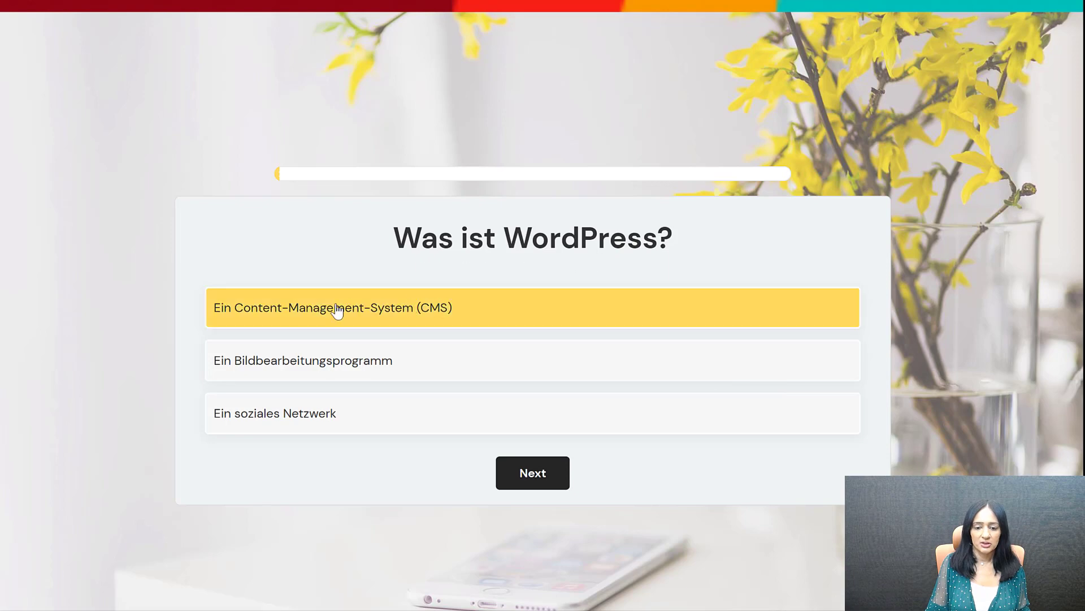
pyautogui.click(347, 413)
pyautogui.click(337, 310)
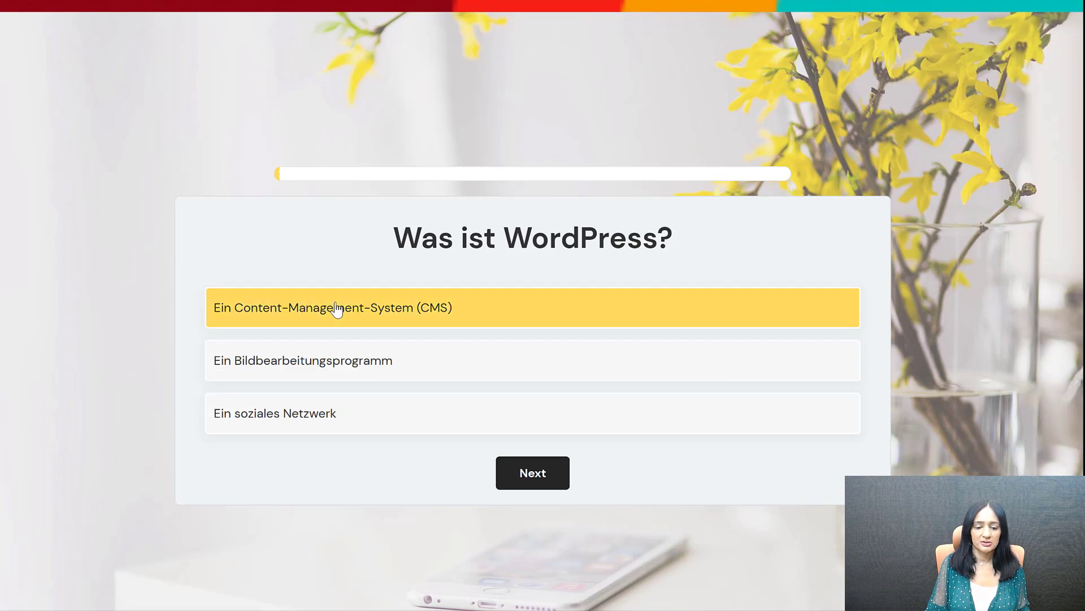
pyautogui.click(562, 473)
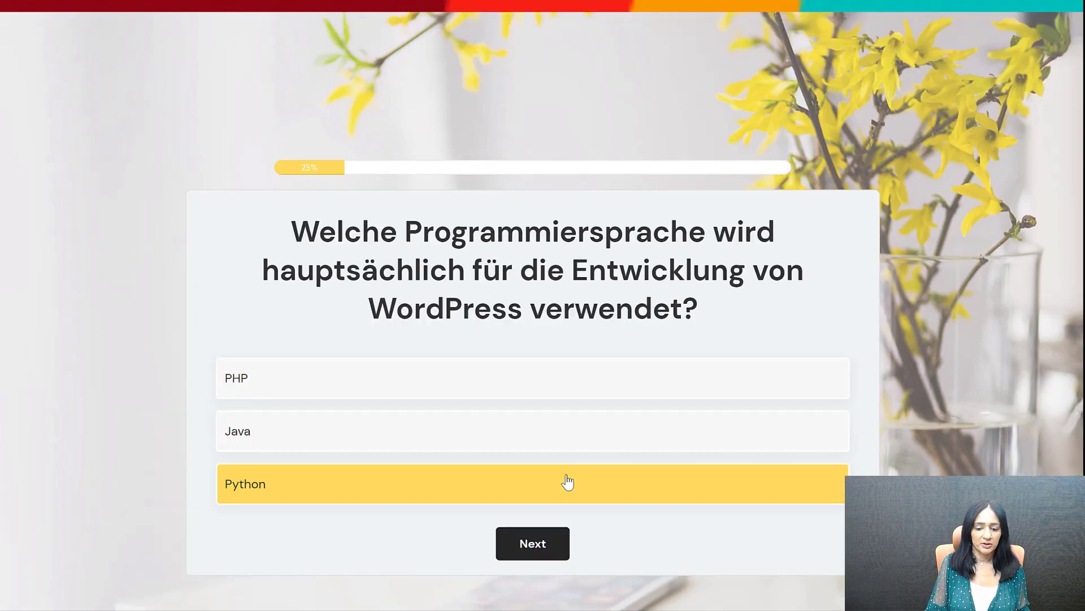
pyautogui.click(526, 543)
pyautogui.click(374, 345)
# Answer the plugin question with "Eine Erweiterung, um die Funktionen von WordPress zu erweitern" and the themes question with Divi
pyautogui.click(473, 305)
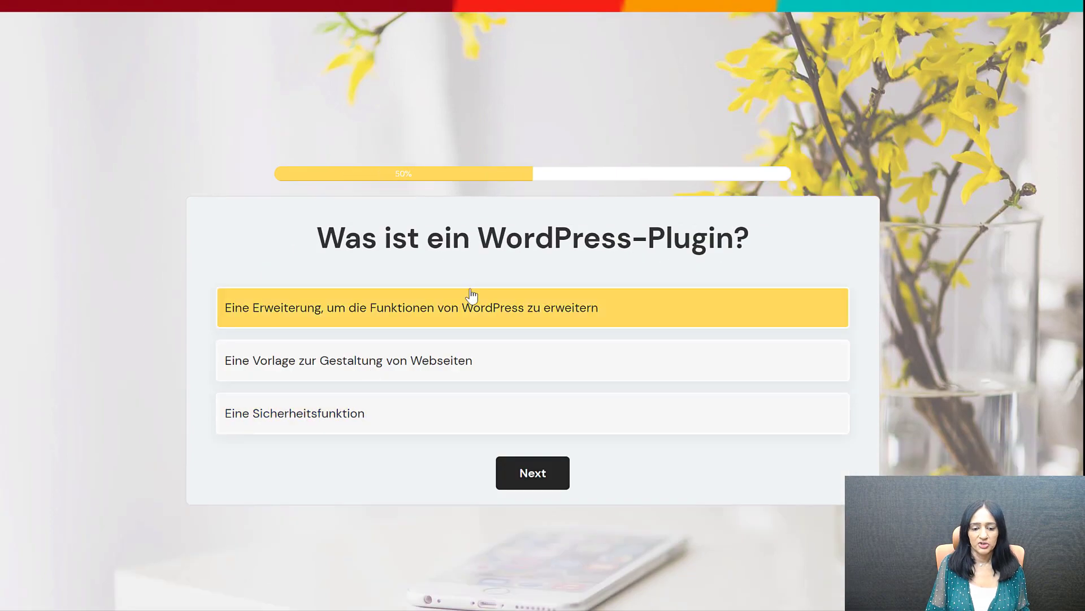
pyautogui.click(529, 472)
pyautogui.click(494, 472)
pyautogui.click(494, 472)
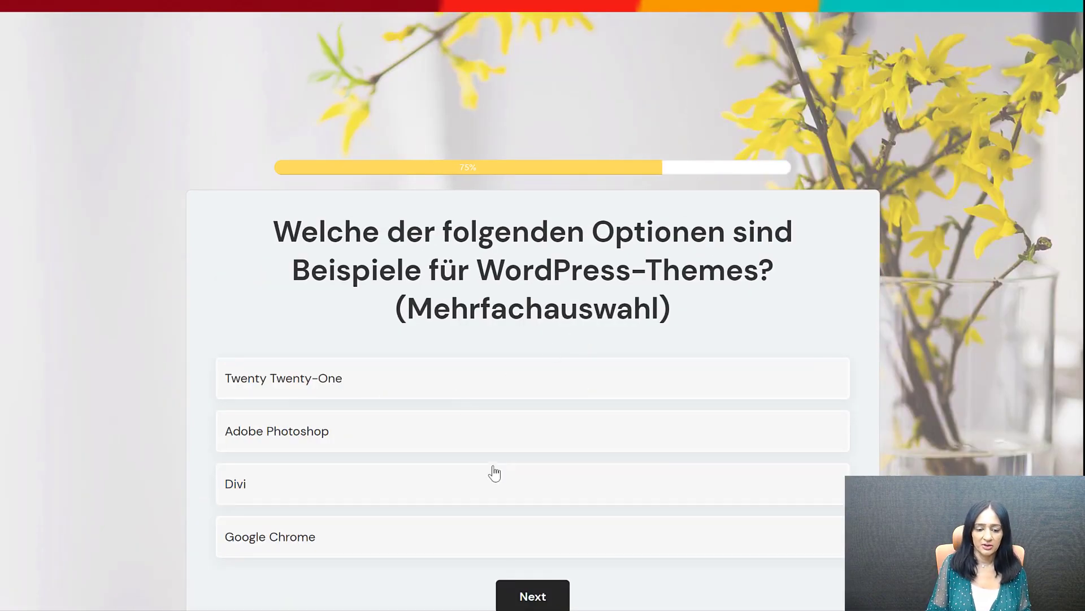
pyautogui.click(492, 473)
pyautogui.scroll(-1, 758, 381)
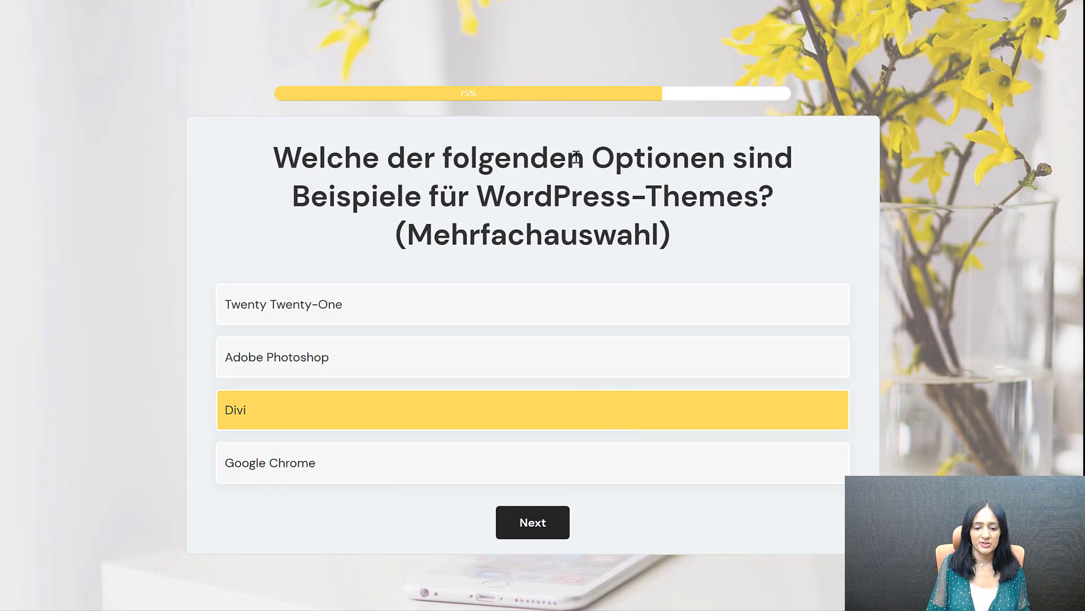
pyautogui.click(511, 529)
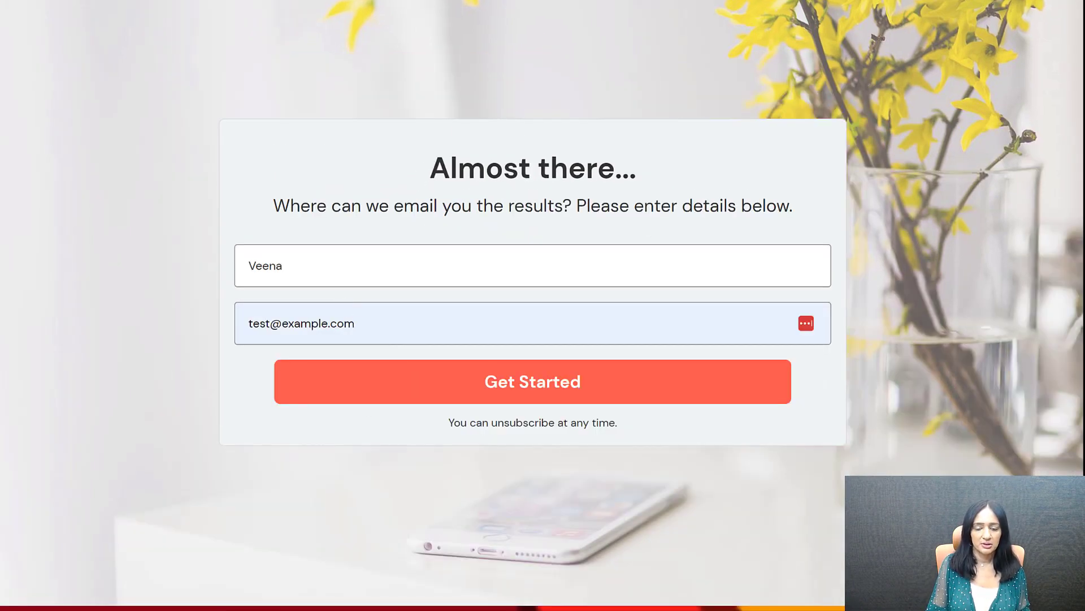
# Submit the name and email form, and review the quiz's outcome text and per-question answer results
pyautogui.click(538, 388)
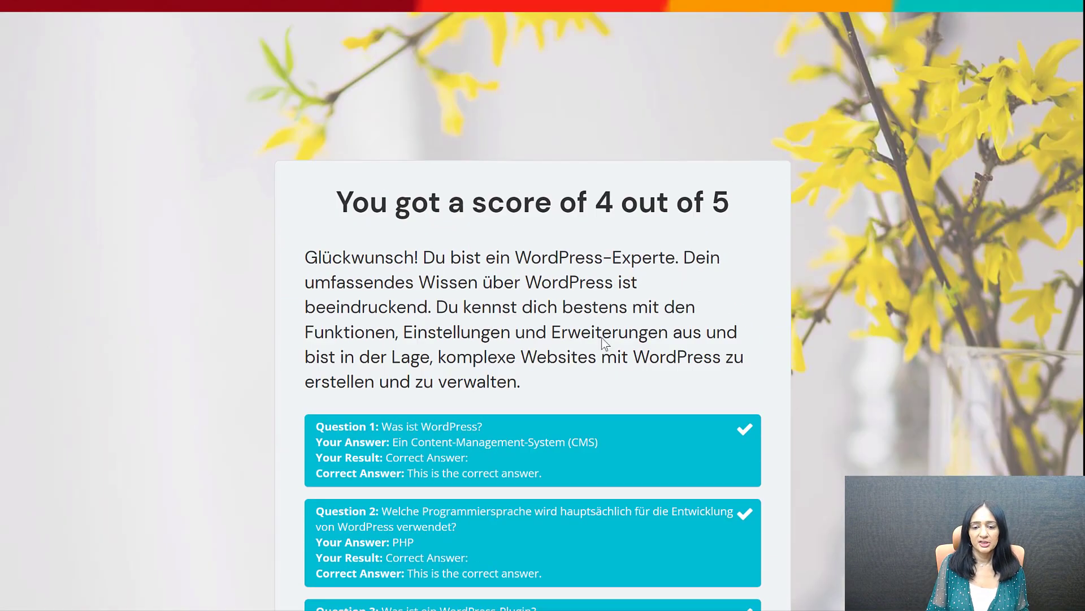
pyautogui.scroll(-4, 534, 412)
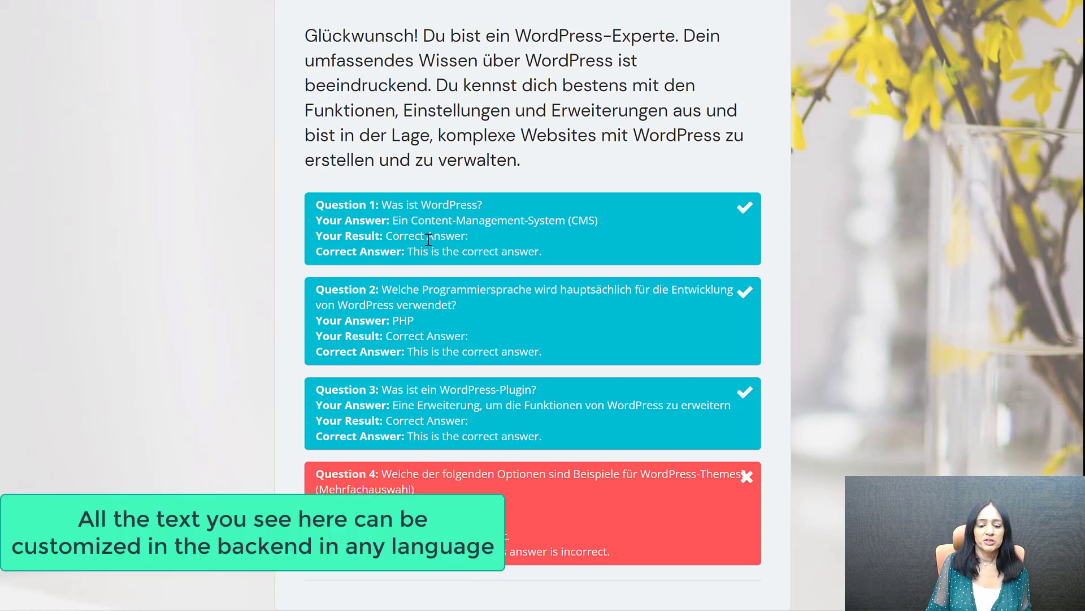
pyautogui.scroll(4, 429, 239)
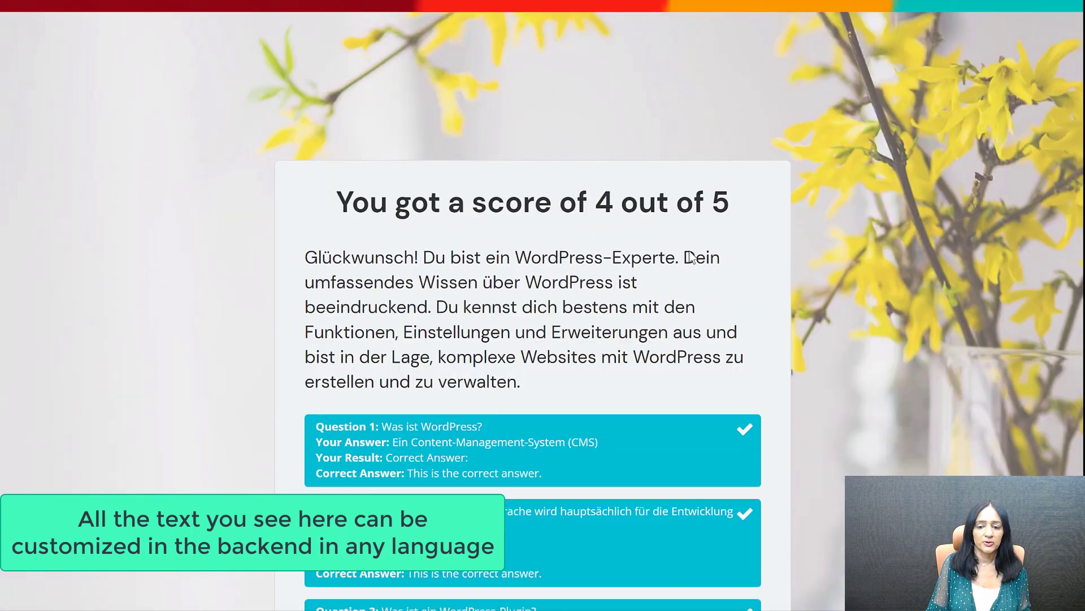
pyautogui.scroll(-1, 621, 329)
pyautogui.scroll(-4, 423, 492)
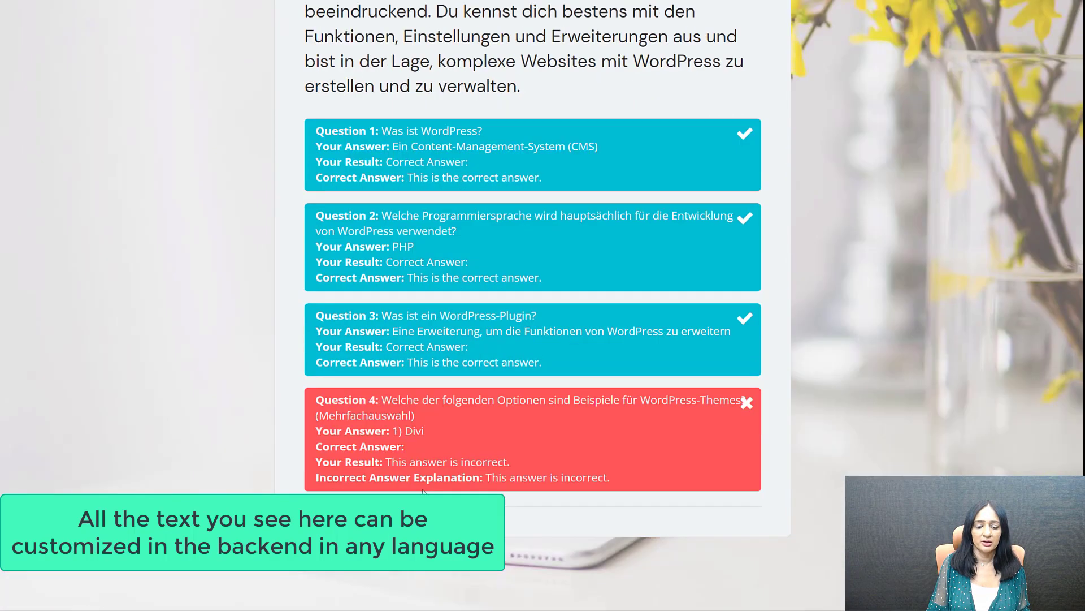
pyautogui.scroll(4, 724, 135)
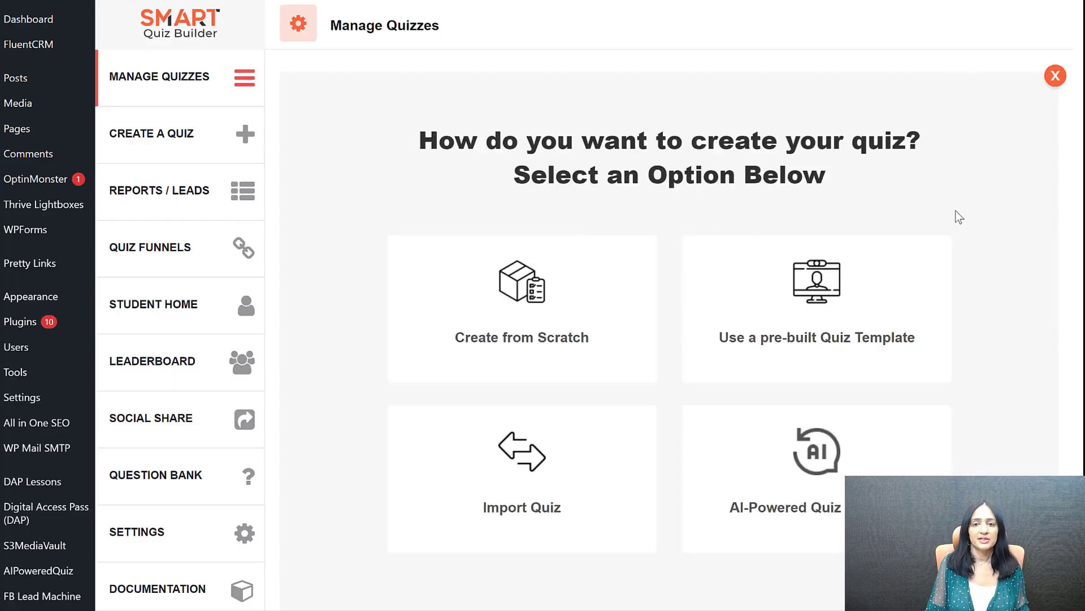
# Start an AI-powered English personality quiz using the API call option, with topic "online marketing" and a lead gen goal, and generate title ideas
pyautogui.click(856, 452)
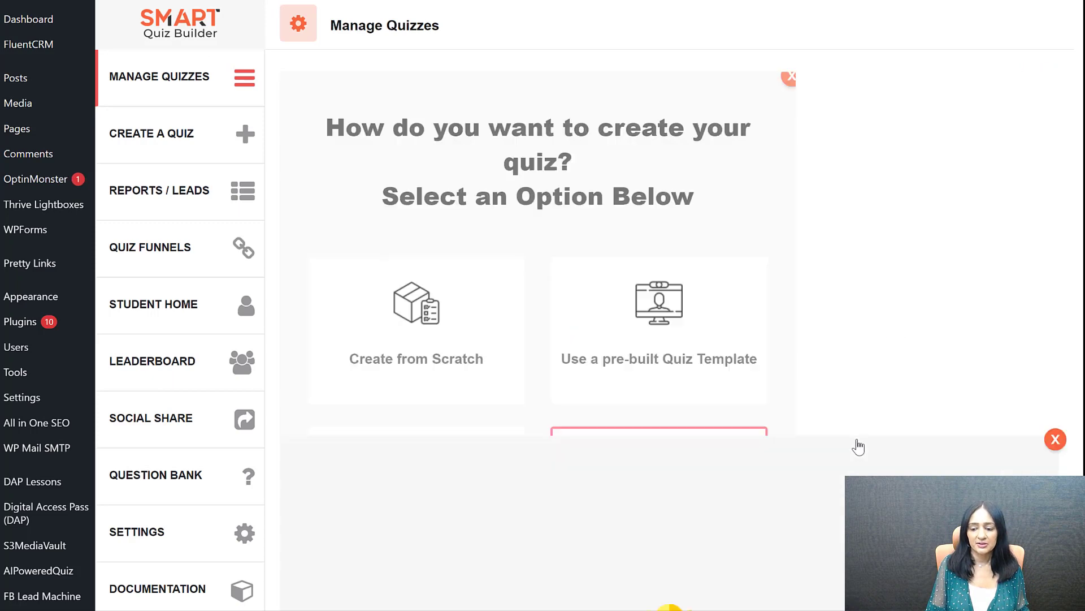
pyautogui.click(671, 441)
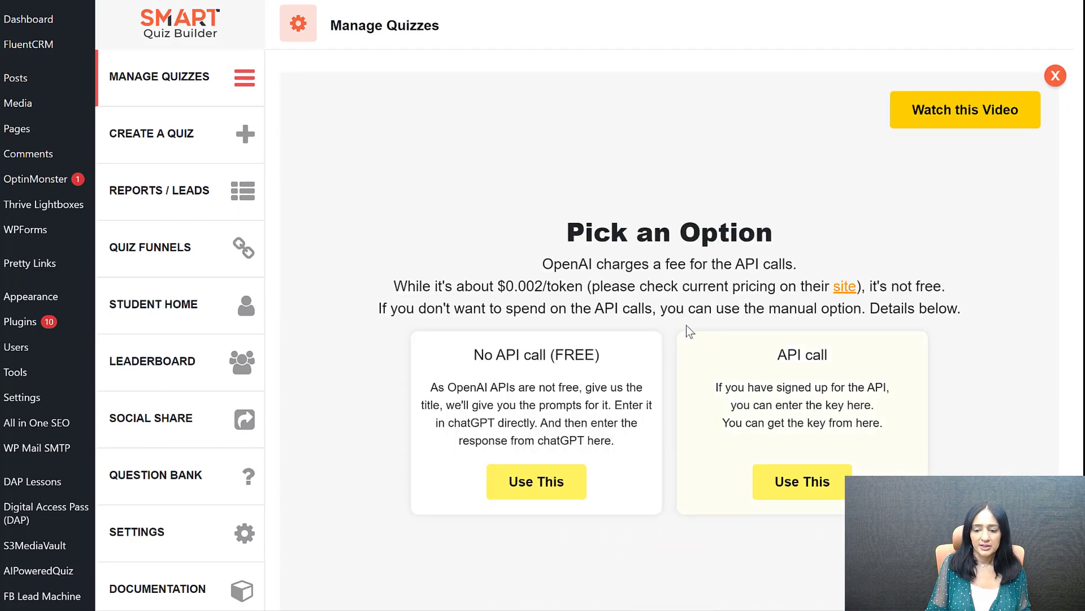
pyautogui.click(795, 489)
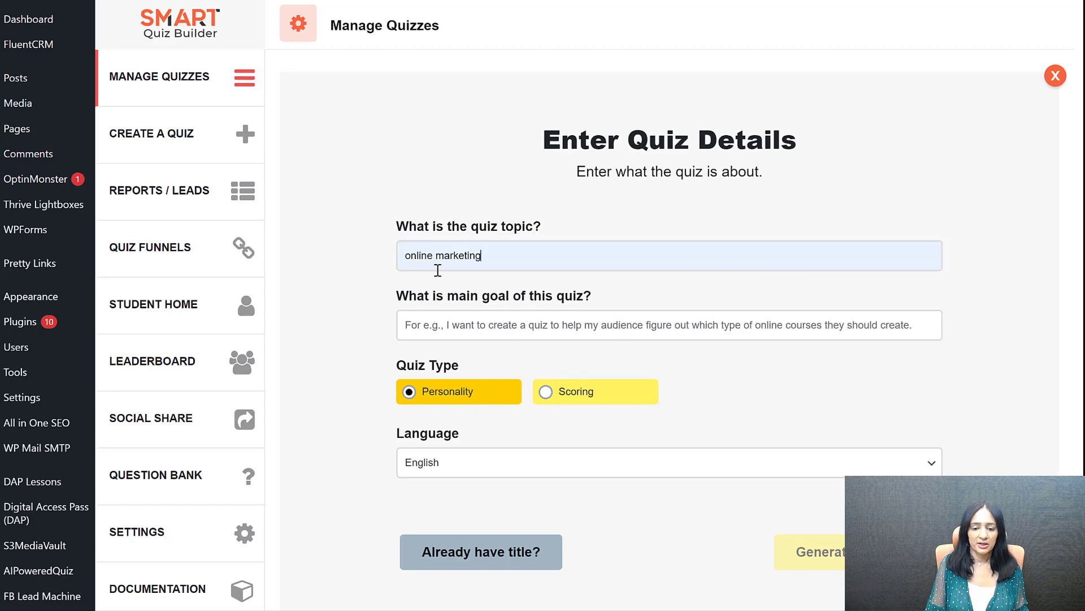
pyautogui.click(487, 325)
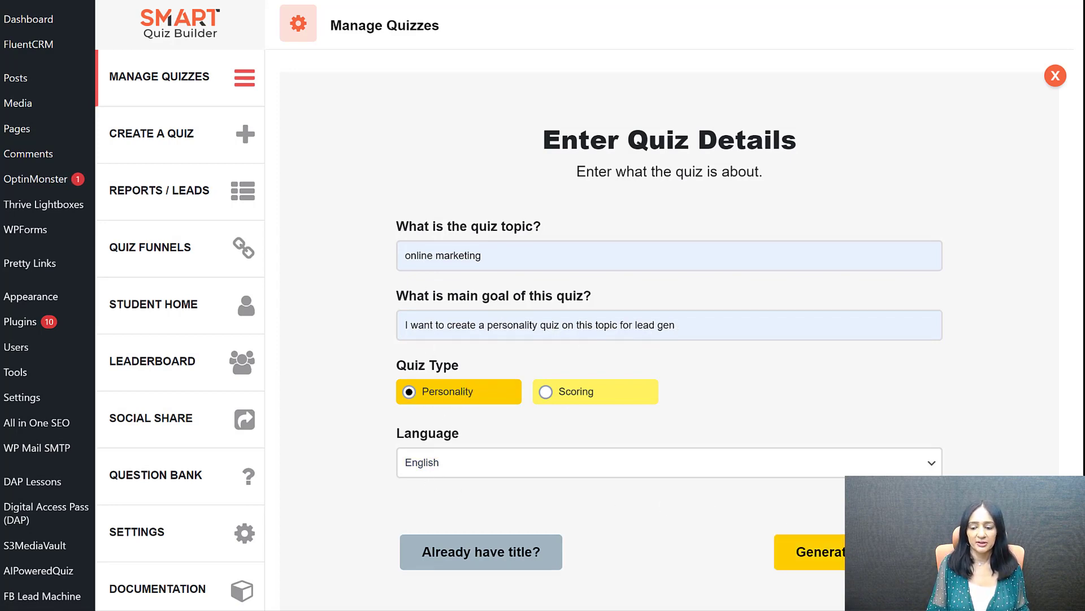
pyautogui.click(814, 552)
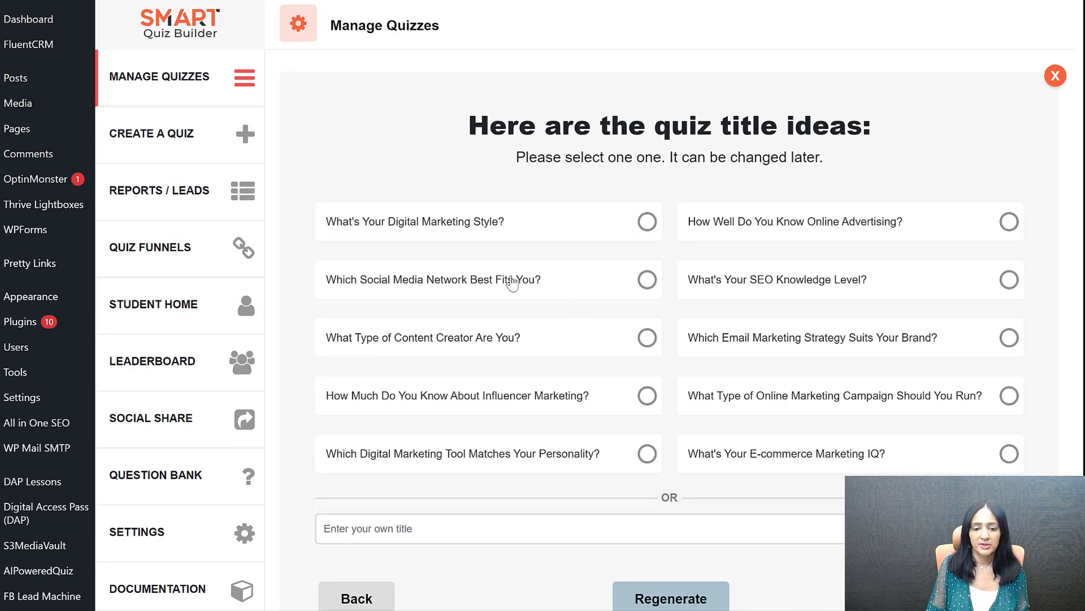
# Choose the title "What's Your Digital Marketing Style?" and generate 3 outcome types for it
pyautogui.click(583, 225)
pyautogui.click(701, 452)
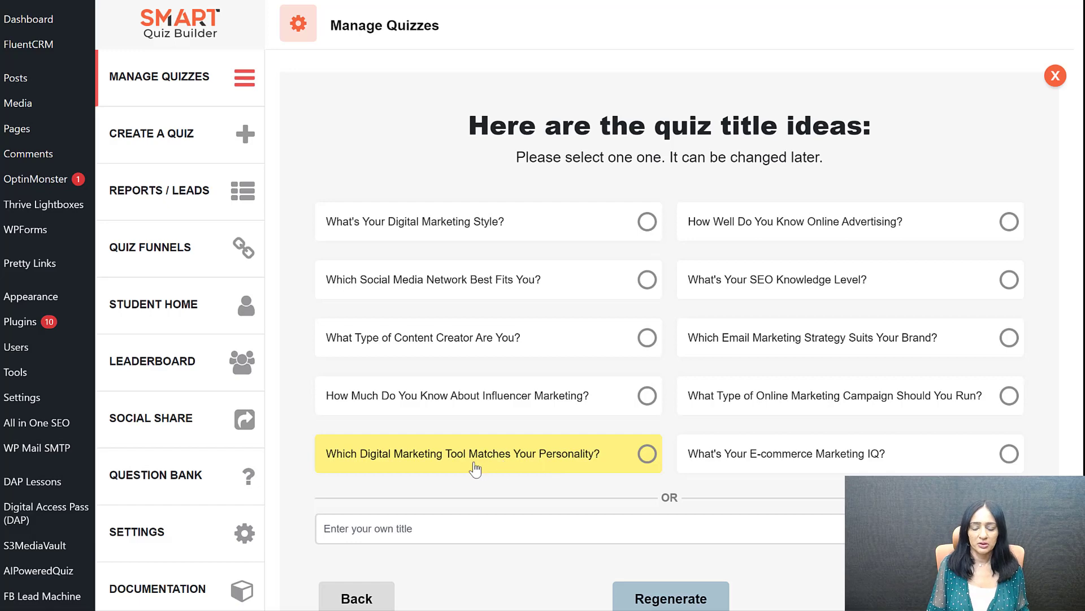
pyautogui.click(647, 221)
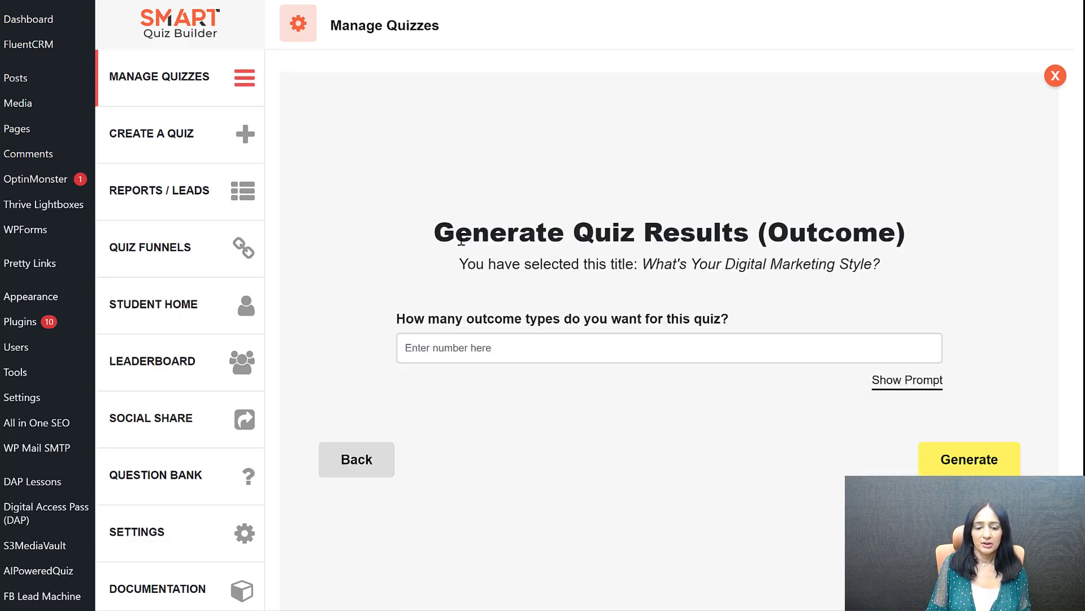
pyautogui.click(465, 346)
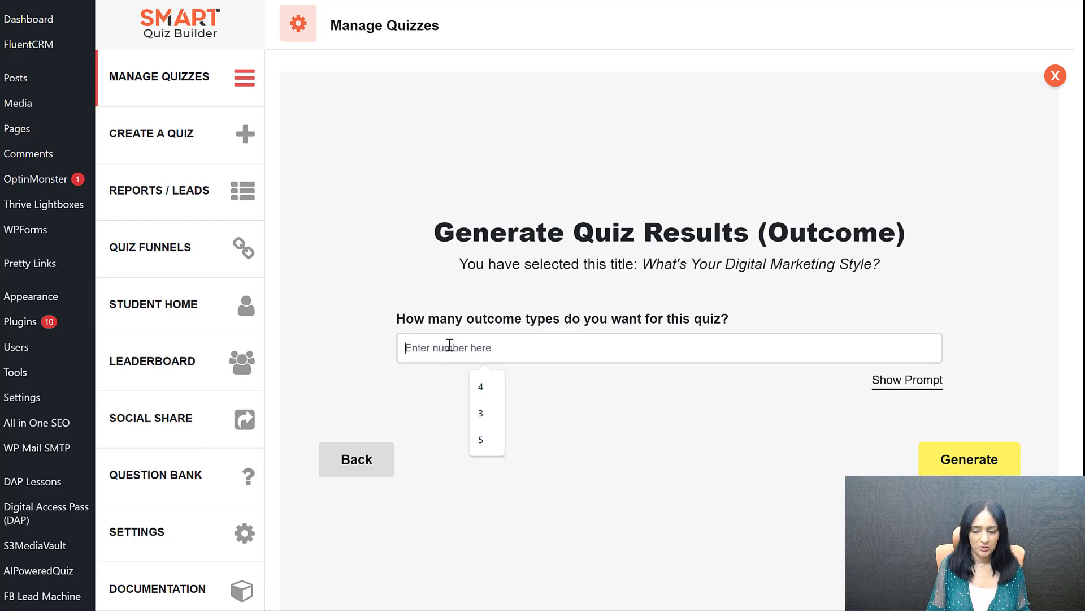
pyautogui.write('3')
pyautogui.click(961, 459)
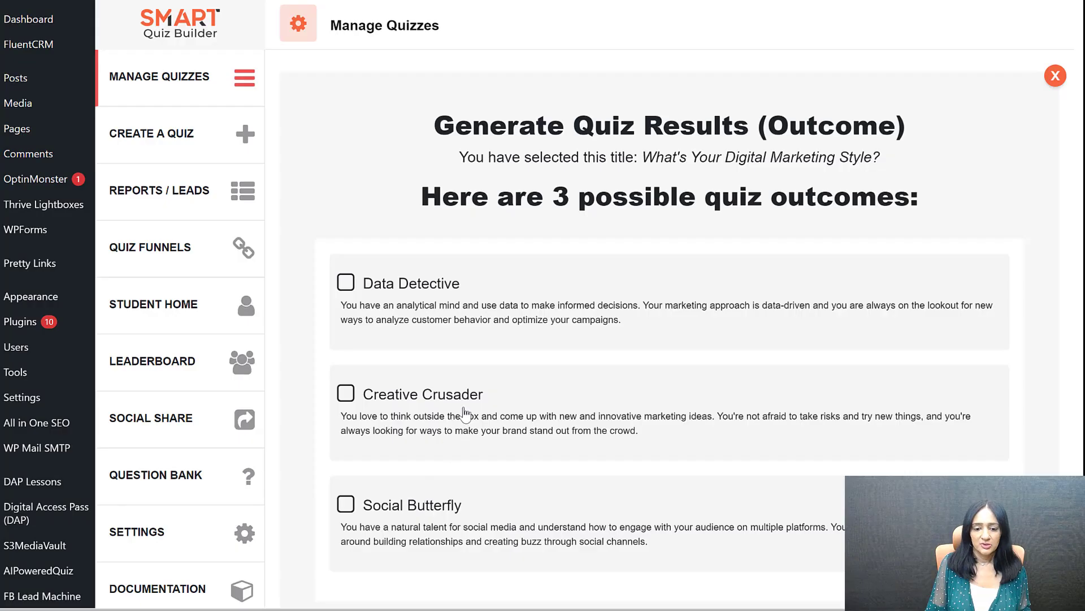
# Select the Data Detective, Creative Crusader and Social Butterfly outcomes and continue to the question details
pyautogui.click(484, 348)
pyautogui.click(469, 416)
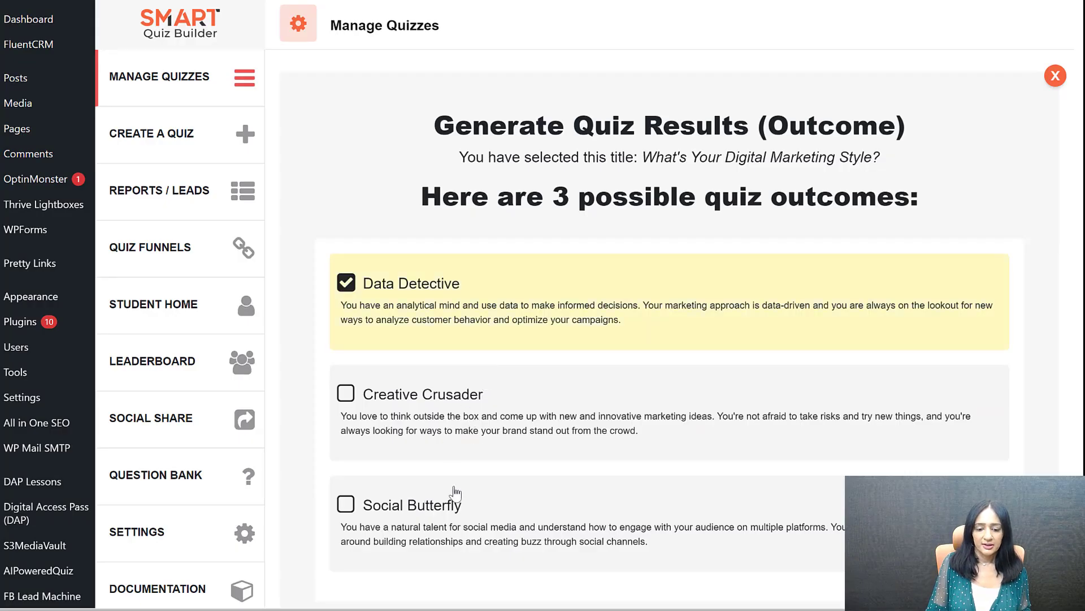
pyautogui.click(444, 514)
pyautogui.scroll(-4, 841, 502)
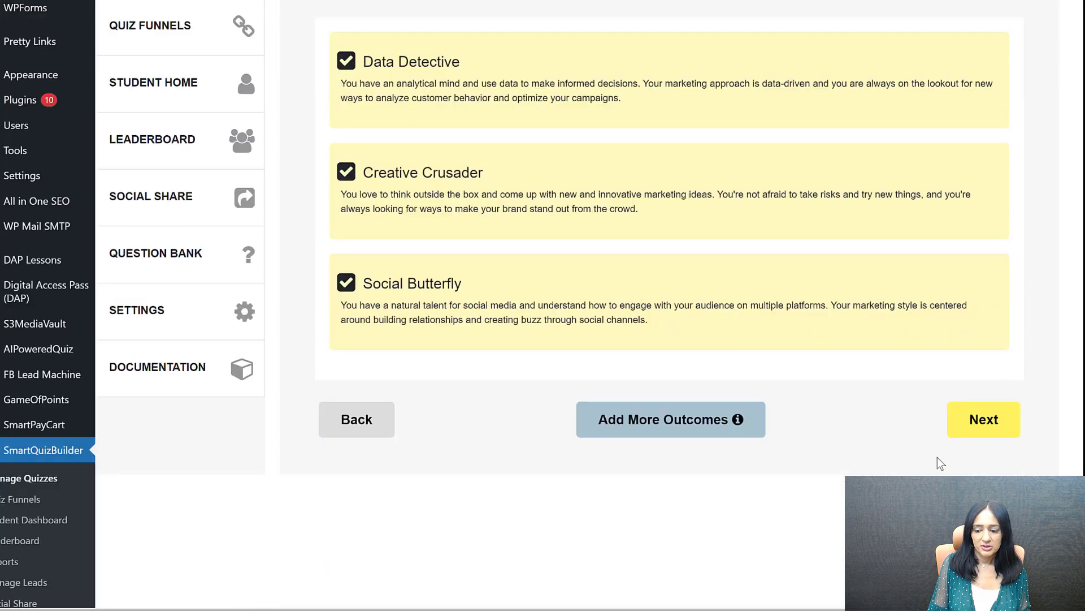
pyautogui.click(967, 424)
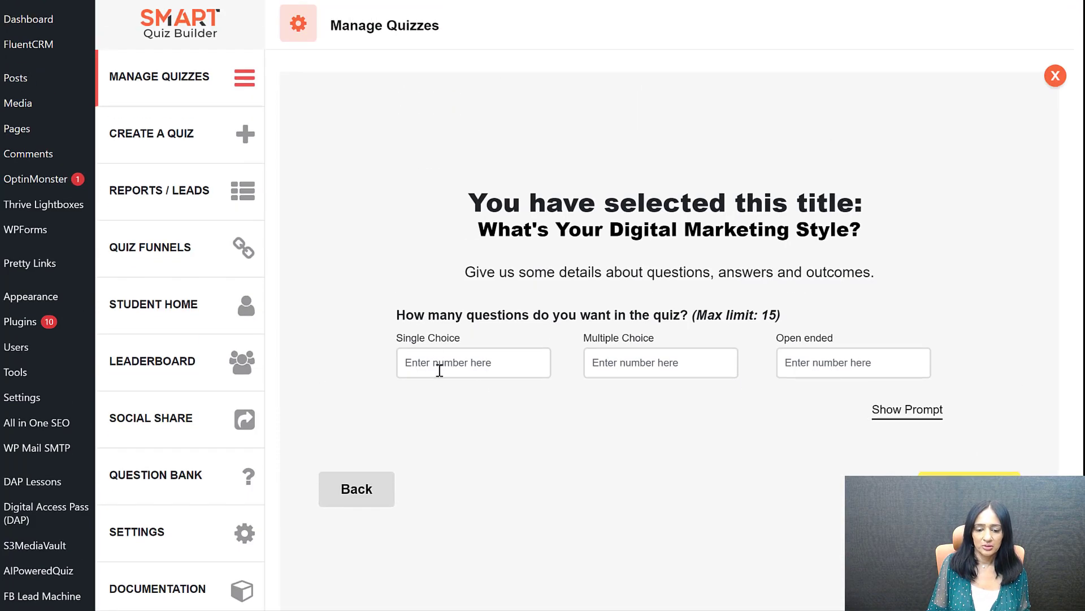
# Generate 5 single-choice questions for the digital marketing style quiz
pyautogui.click(437, 365)
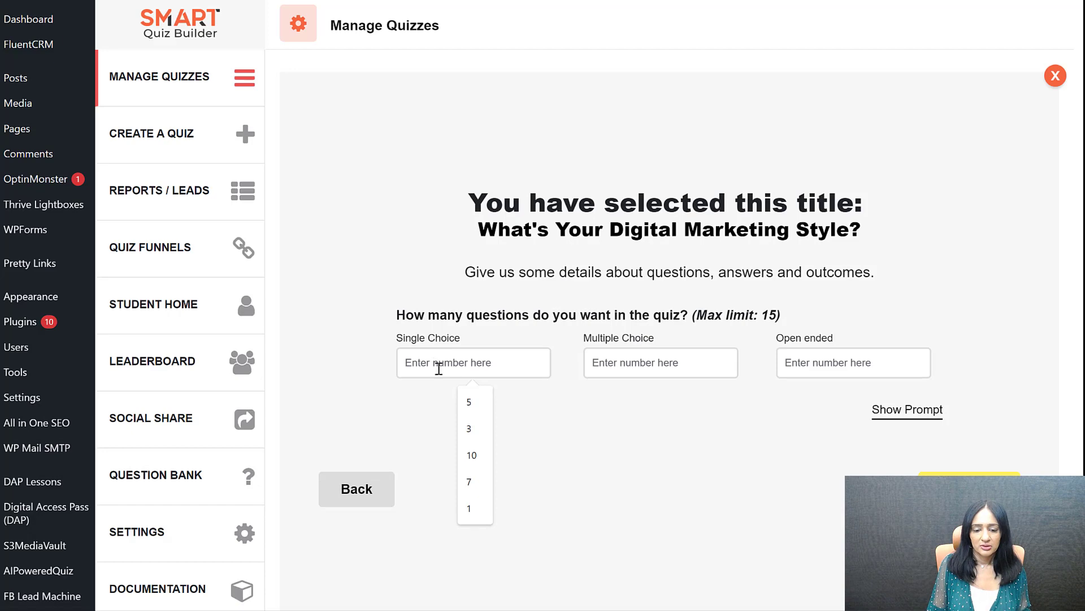
pyautogui.click(473, 402)
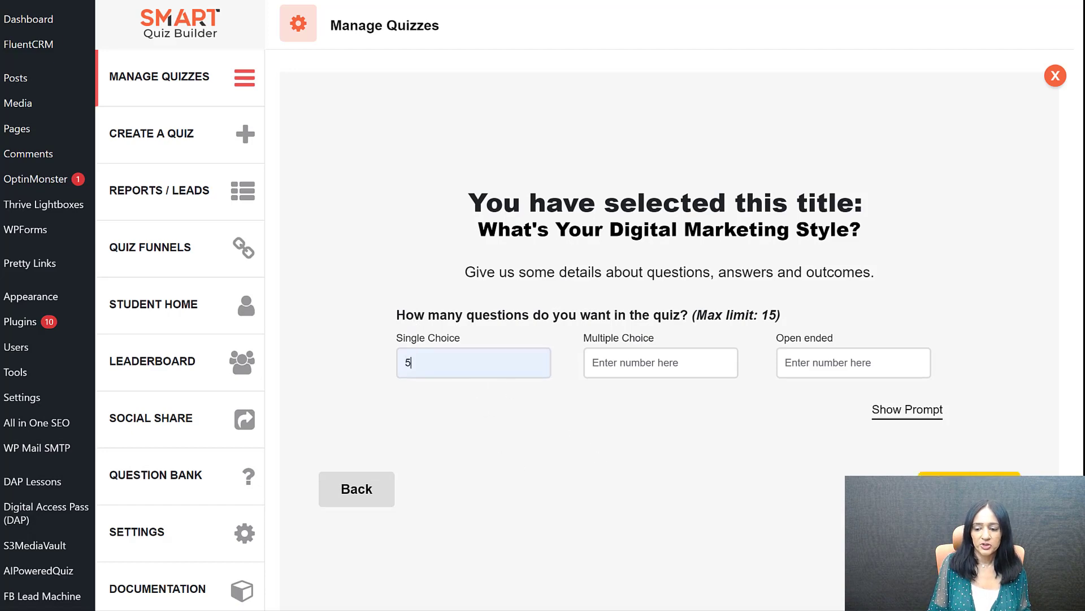
pyautogui.click(938, 474)
# Review the generated questions with their answers, select all five for the quiz, and continue
pyautogui.scroll(-6, 396, 305)
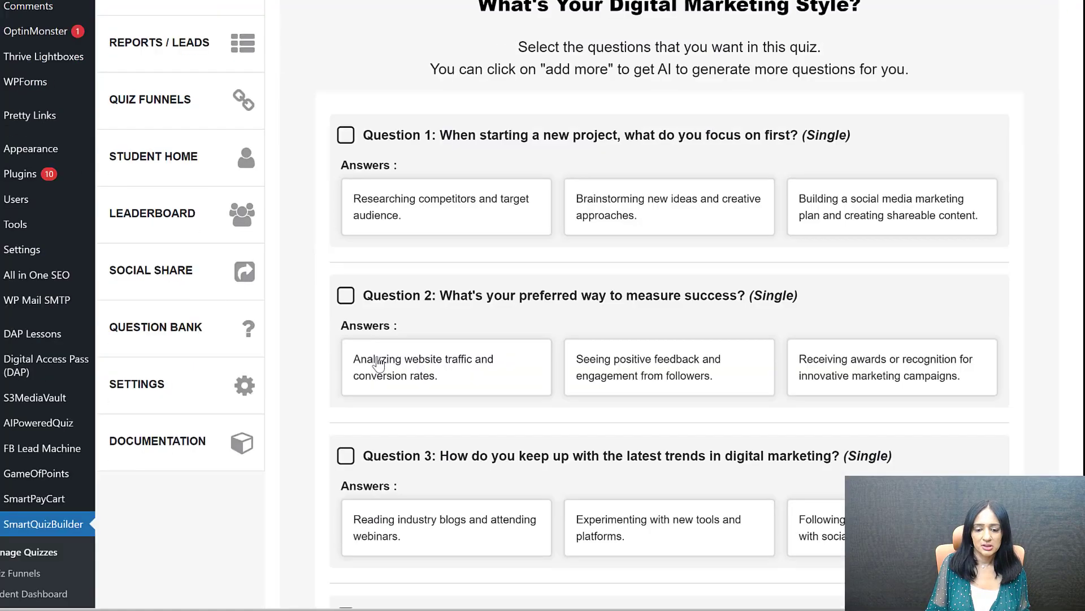
pyautogui.scroll(-4, 360, 330)
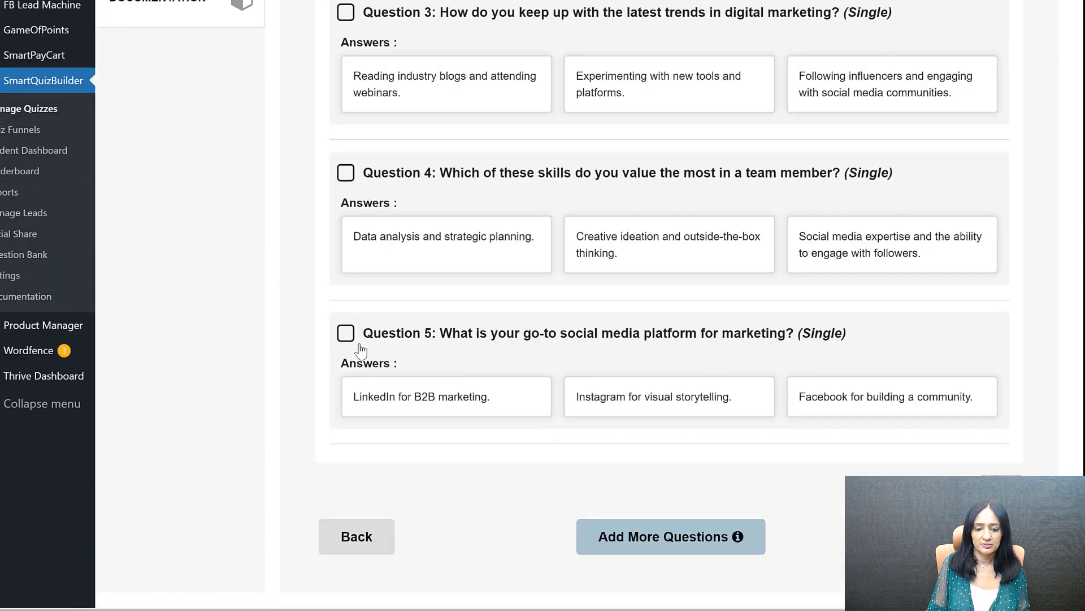
pyautogui.scroll(10, 360, 351)
pyautogui.click(490, 329)
pyautogui.click(488, 421)
pyautogui.scroll(-3, 477, 458)
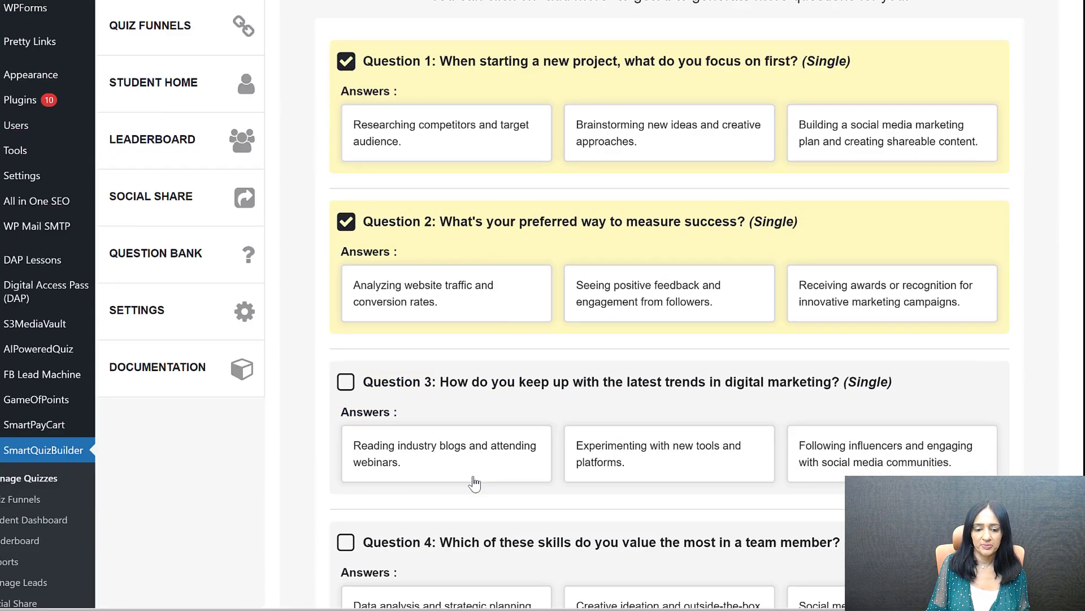
pyautogui.click(473, 407)
pyautogui.scroll(-5, 639, 377)
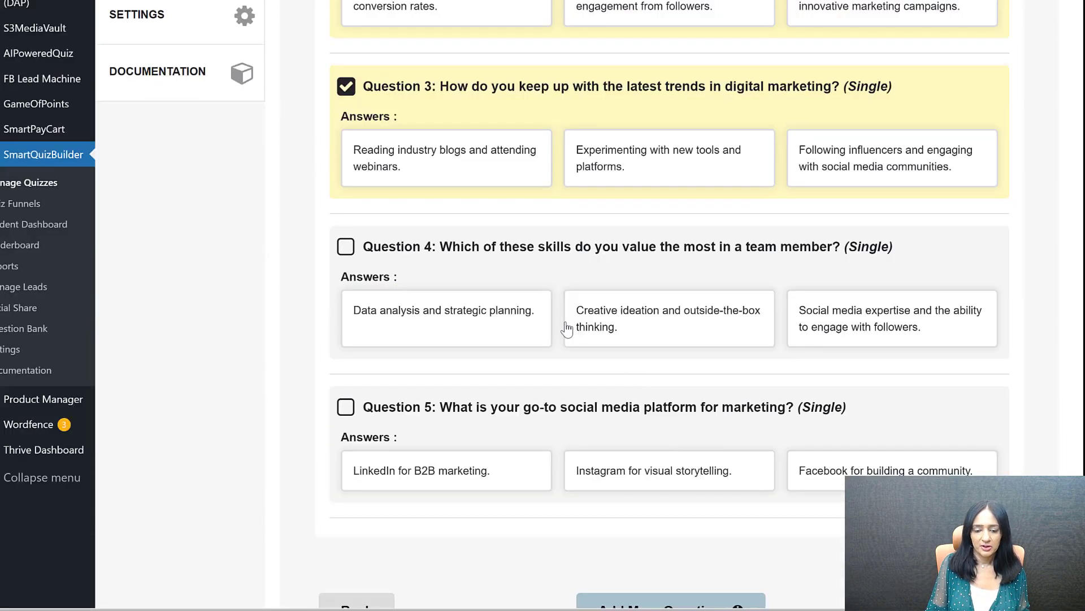
pyautogui.scroll(-4, 567, 328)
pyautogui.click(644, 406)
pyautogui.scroll(5, 627, 407)
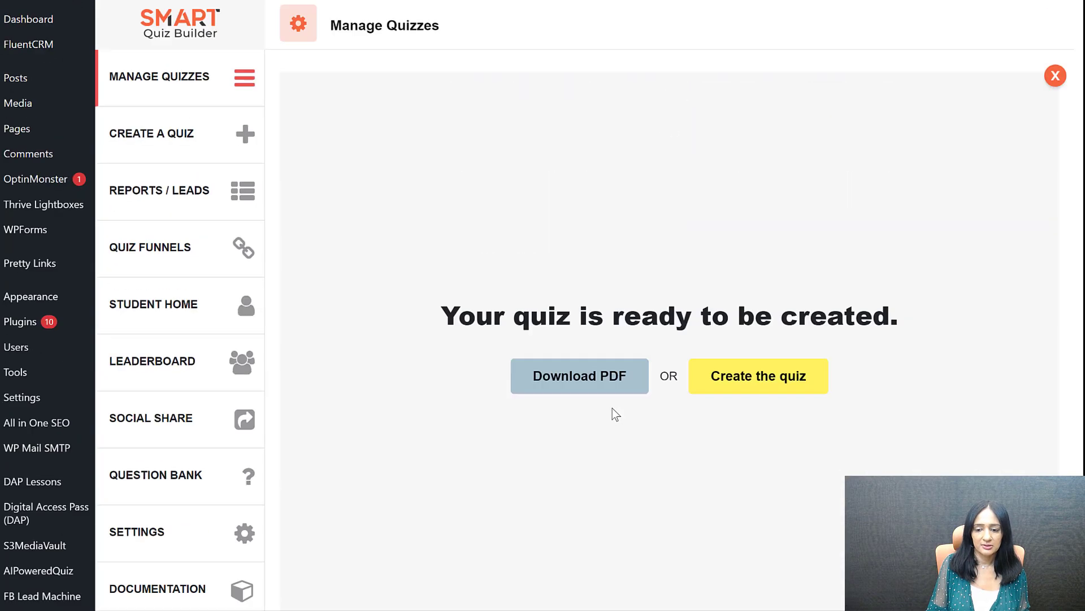
# Create the quiz using Template 1 and copy its shortcode
pyautogui.click(769, 382)
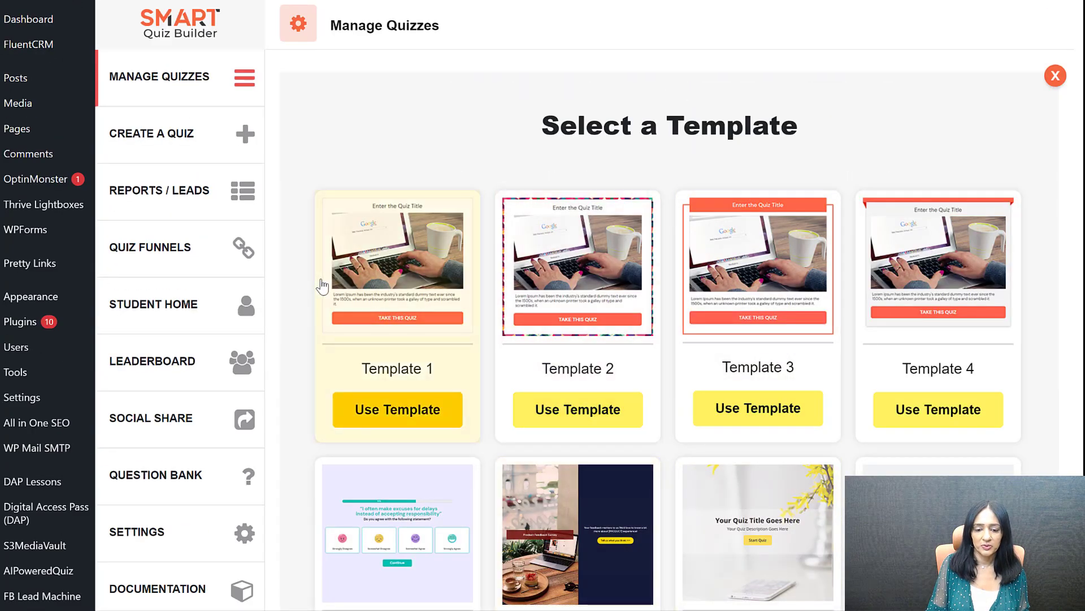
pyautogui.scroll(-3, 321, 296)
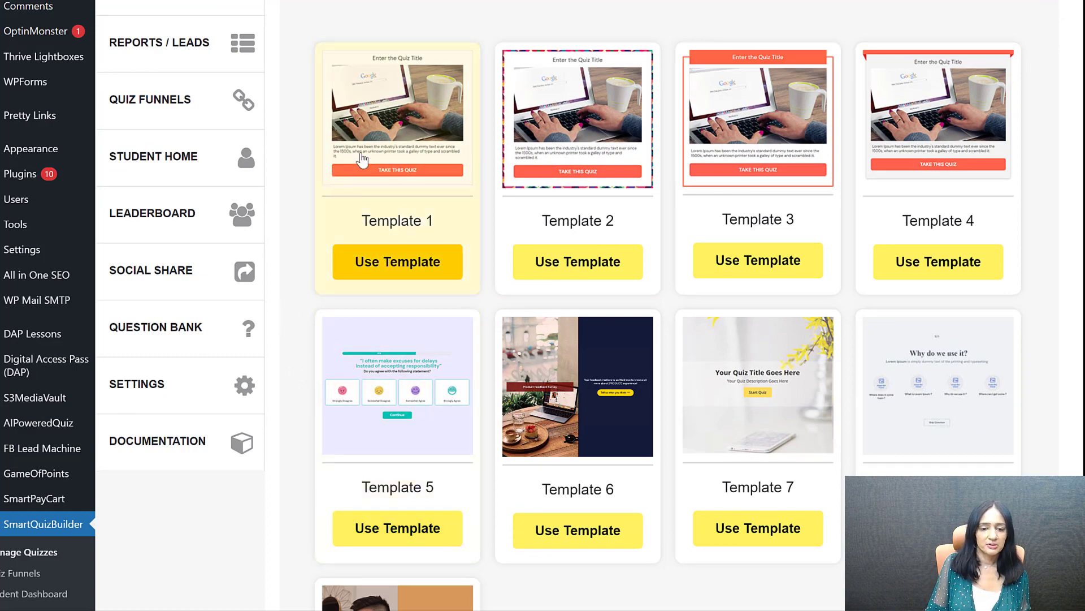
pyautogui.click(398, 261)
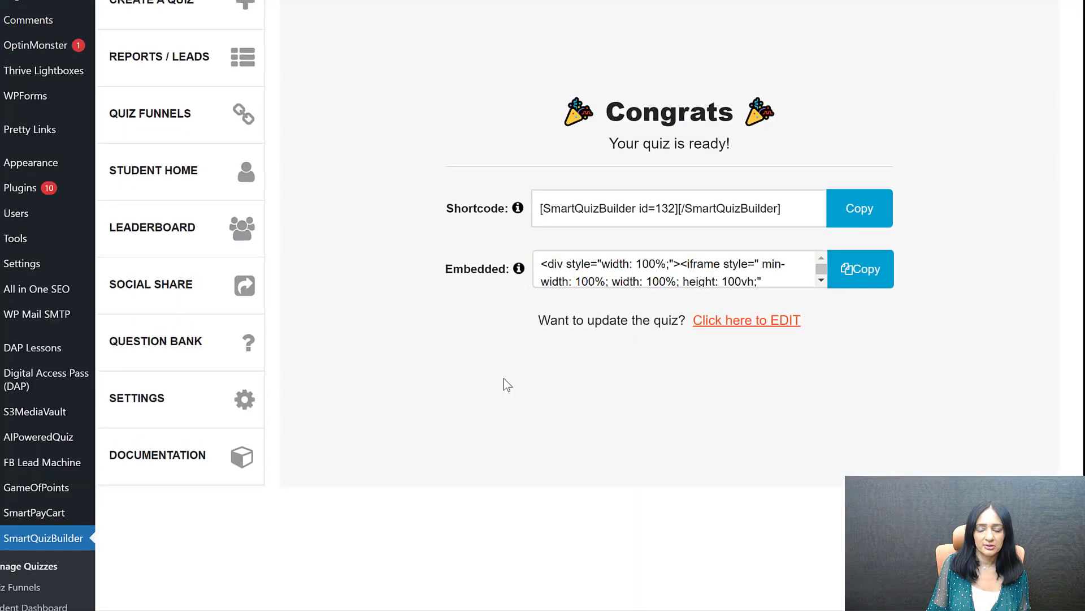
pyautogui.scroll(3, 504, 378)
pyautogui.click(865, 350)
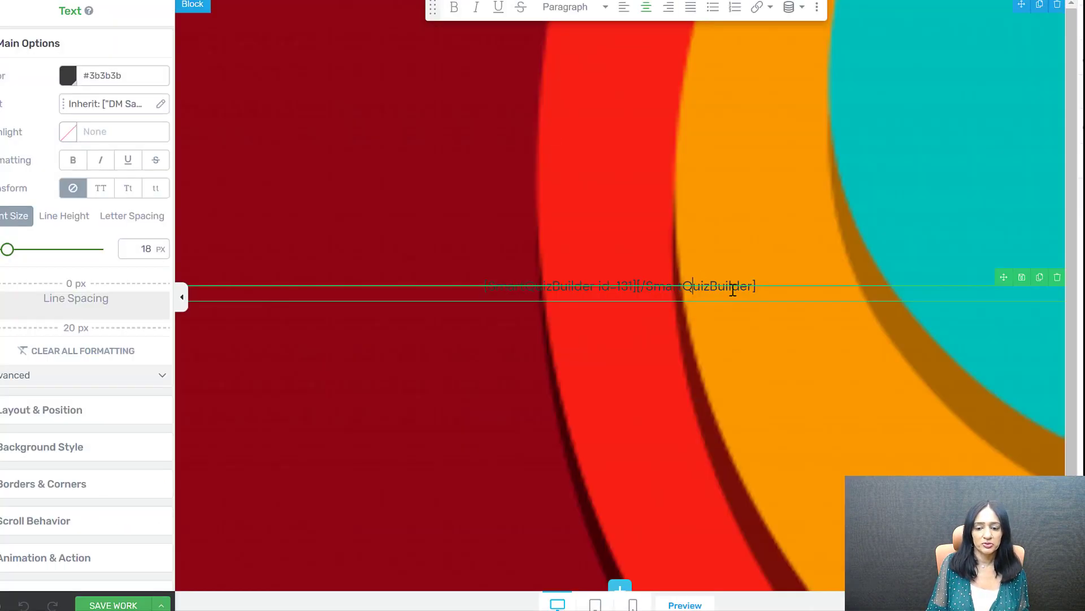
# Replace the shortcode on the page with [SmartQuizBuilder id=132][/SmartQuizBuilder], save the work, and preview the page
pyautogui.tripleClick(733, 289)
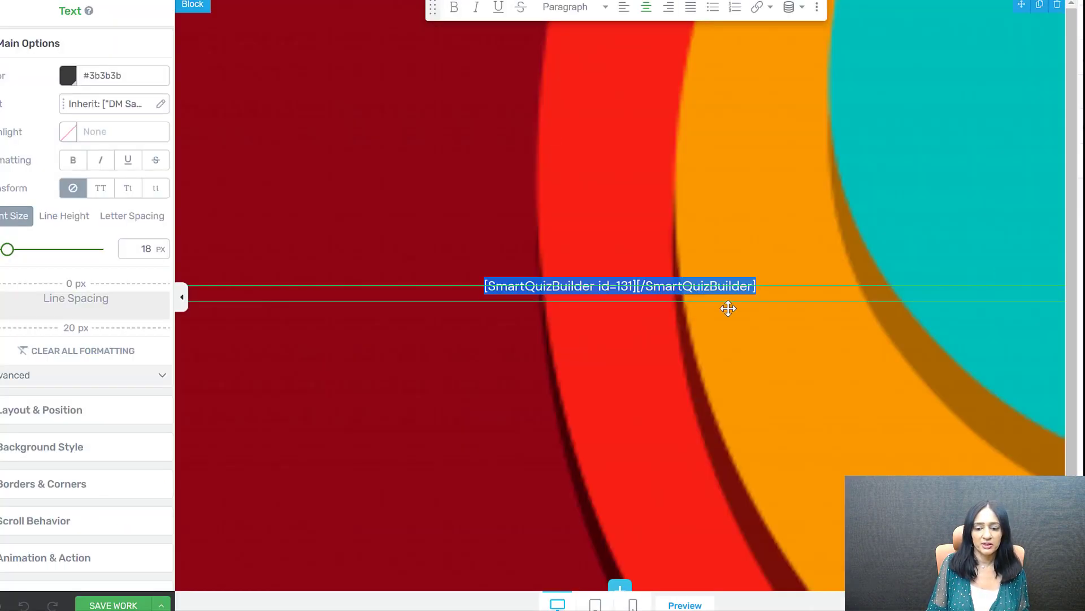
pyautogui.hotkey('ctrl', 'v')
pyautogui.click(141, 601)
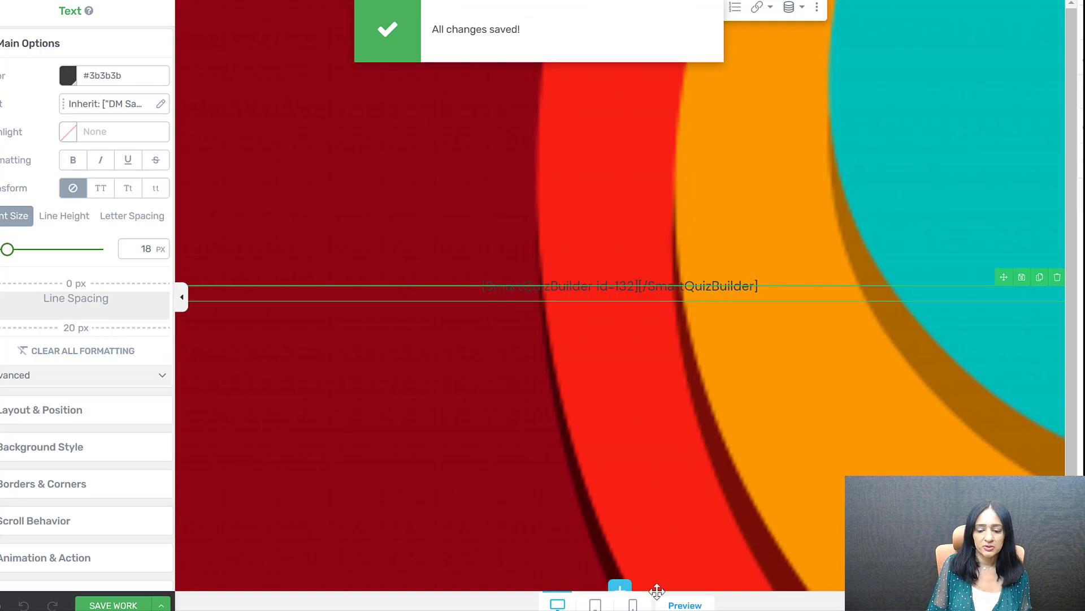
pyautogui.click(684, 603)
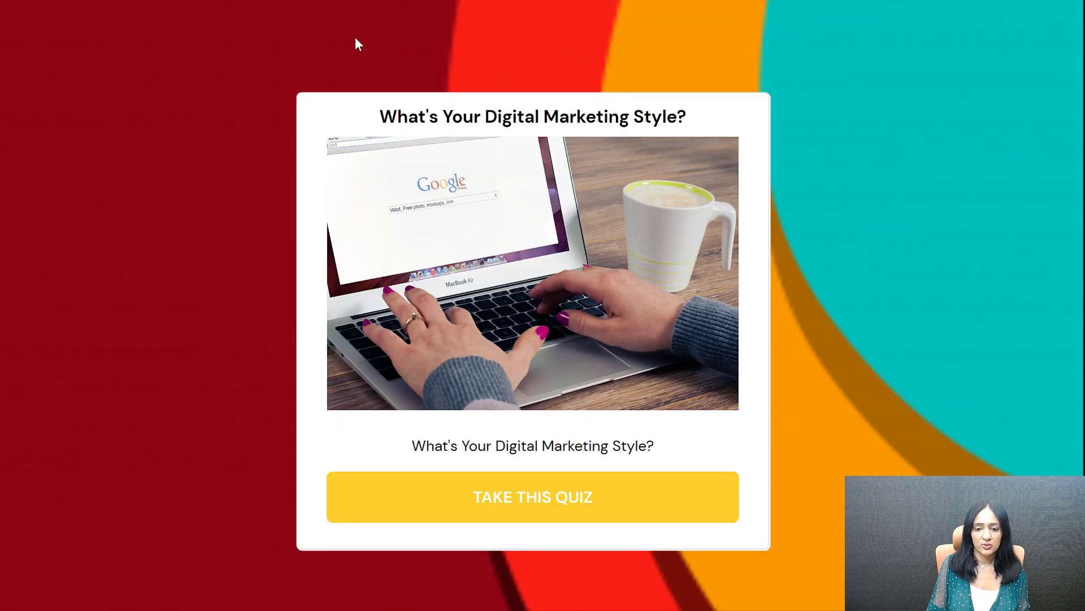
# Take the previewed quiz, answering "Brainstorming new ideas and creative approaches." to the first question and "Data analysis and strategic planning." to the team skills question
pyautogui.click(532, 510)
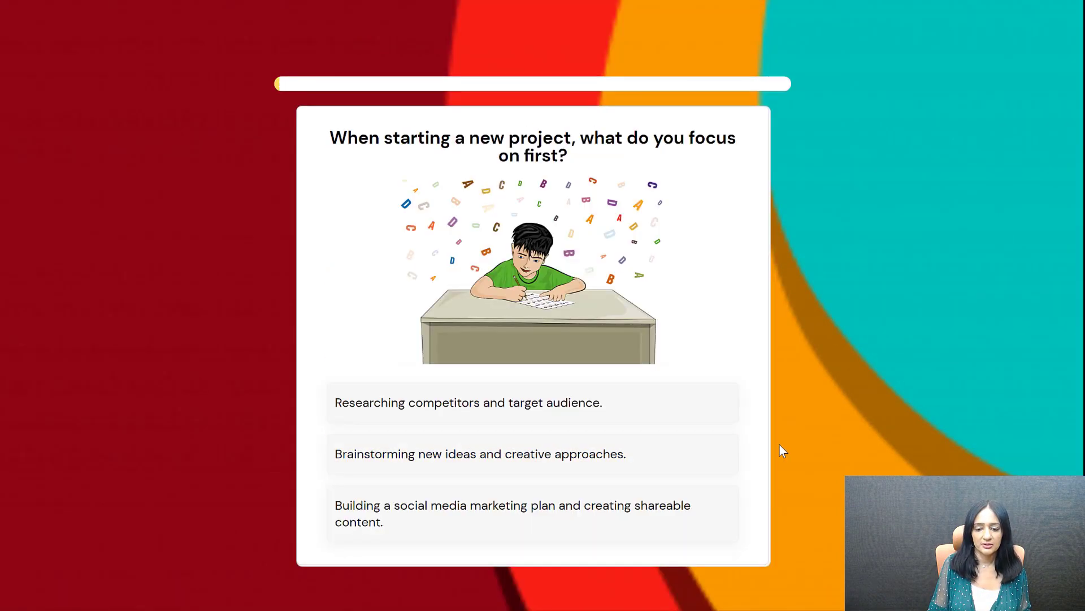
pyautogui.click(528, 450)
pyautogui.click(538, 403)
pyautogui.click(553, 415)
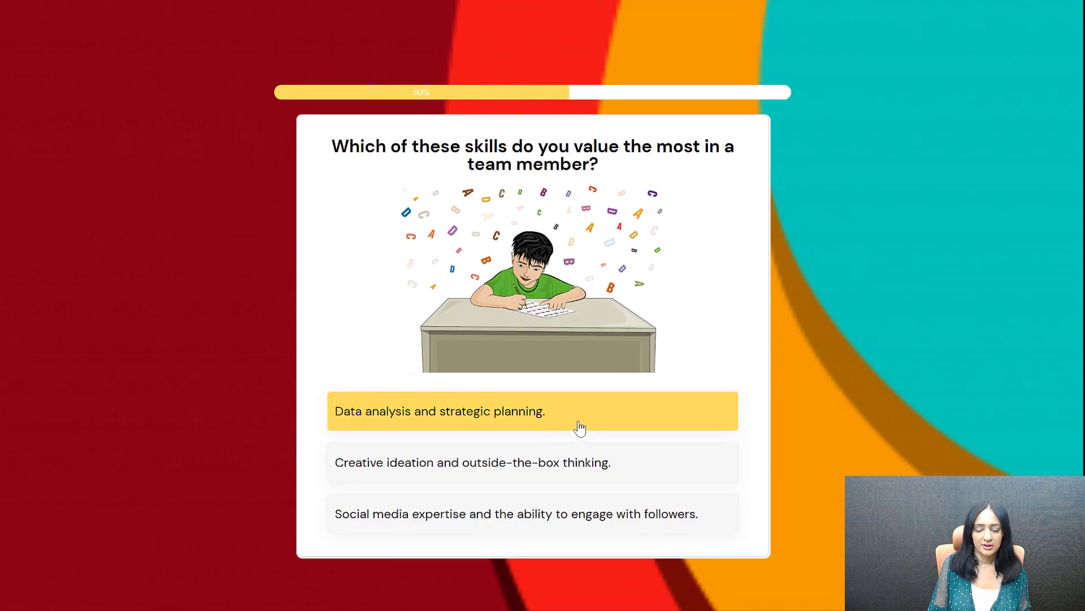
pyautogui.click(577, 427)
pyautogui.click(560, 429)
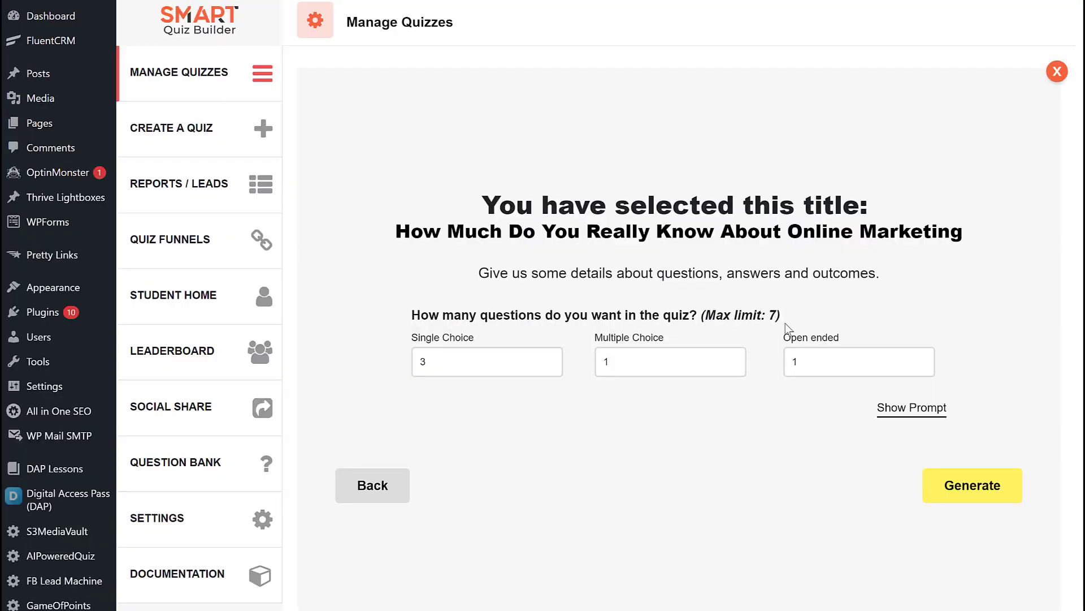
# Try to generate questions for "How Much Do You Really Know About Online Marketing" with the single-choice count set to 10
pyautogui.moveTo(453, 366); pyautogui.dragTo(357, 370)
pyautogui.write('10')
pyautogui.click(952, 484)
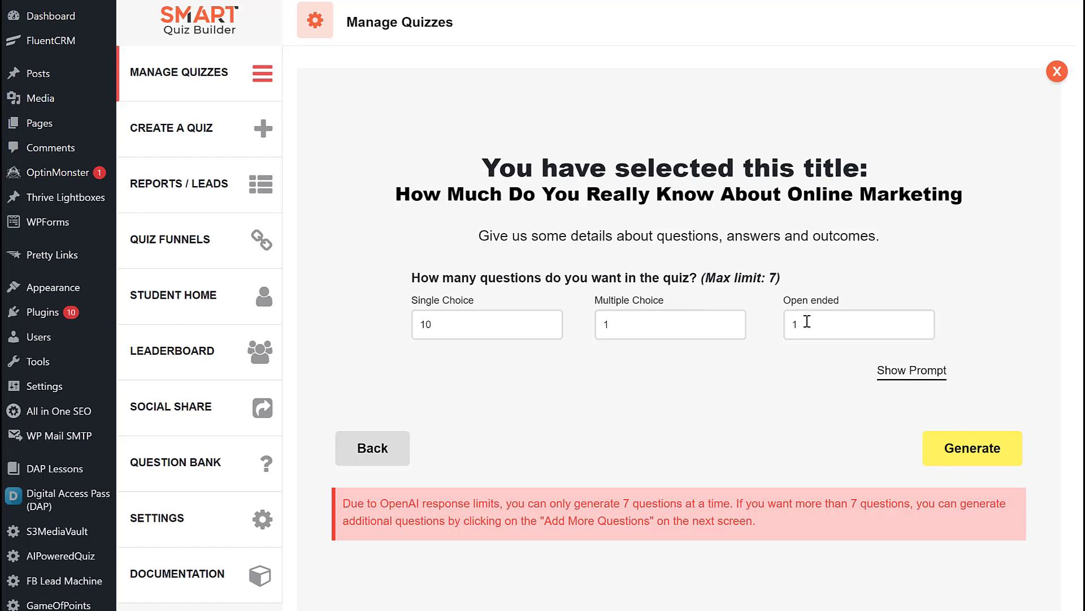
# Set the number of single-choice questions to 5 and generate the quiz questions
pyautogui.hotkey('ctrl', 'a')
pyautogui.write('5')
pyautogui.click(1004, 458)
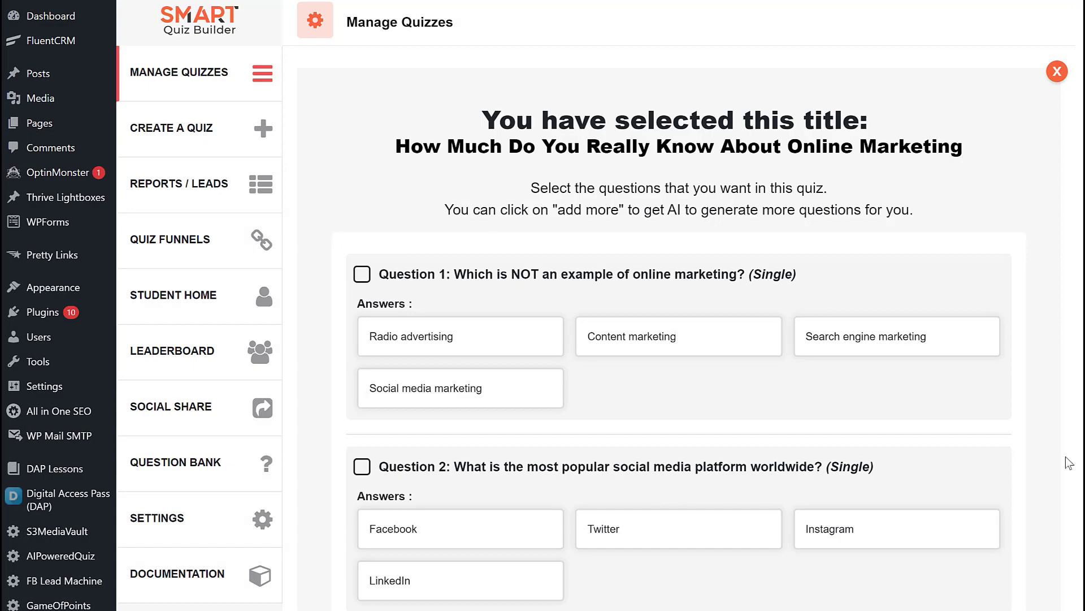
# Examine the generated single-choice, multiple-choice and open-ended online marketing questions and their answer options
pyautogui.scroll(-1, 639, 411)
pyautogui.scroll(-11, 639, 413)
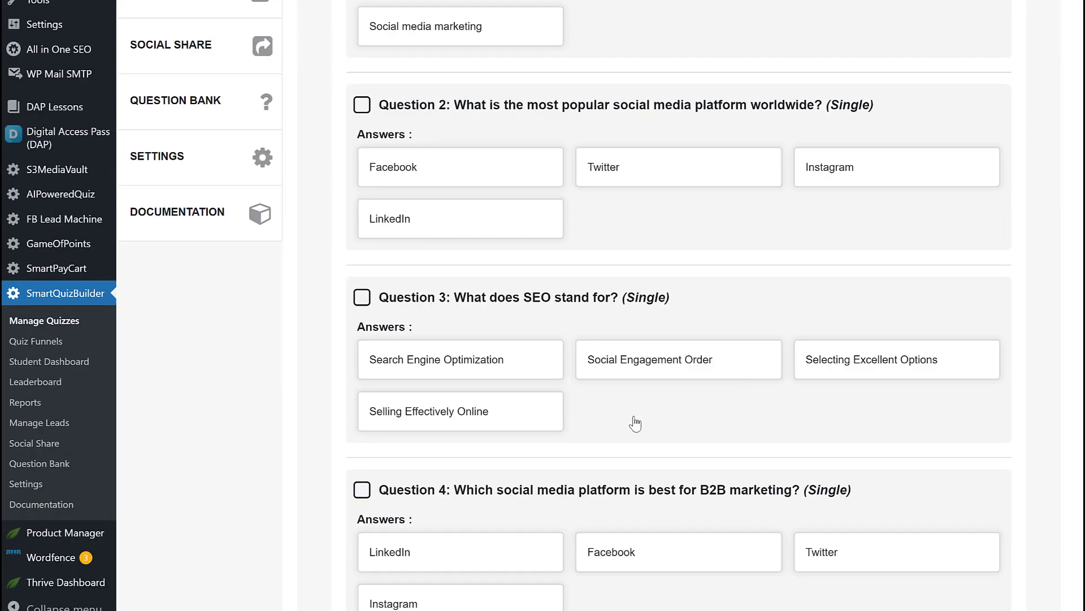
pyautogui.scroll(-2, 632, 433)
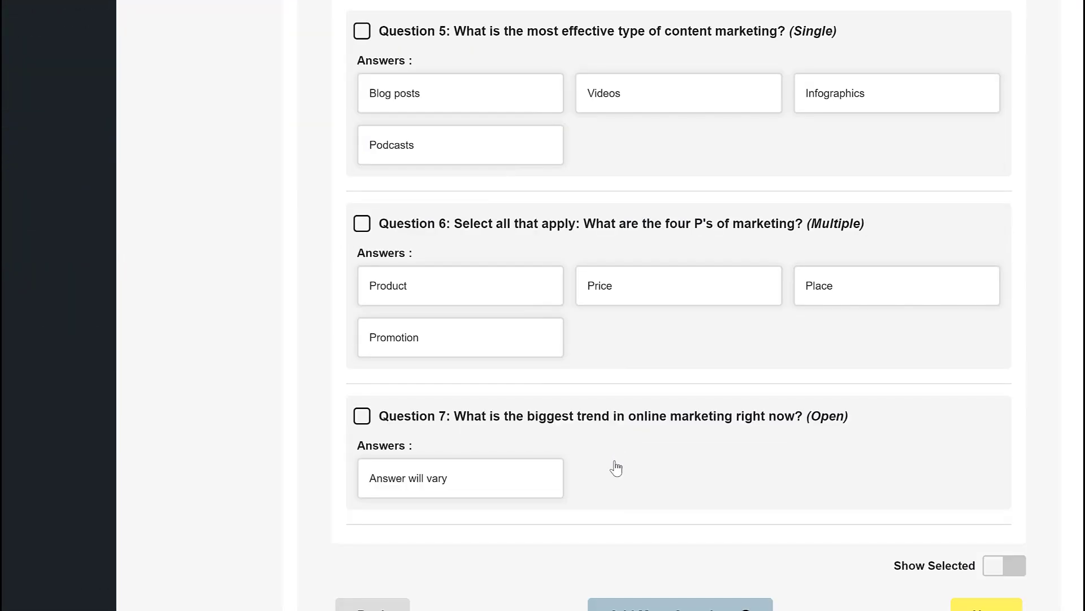
pyautogui.scroll(1, 490, 382)
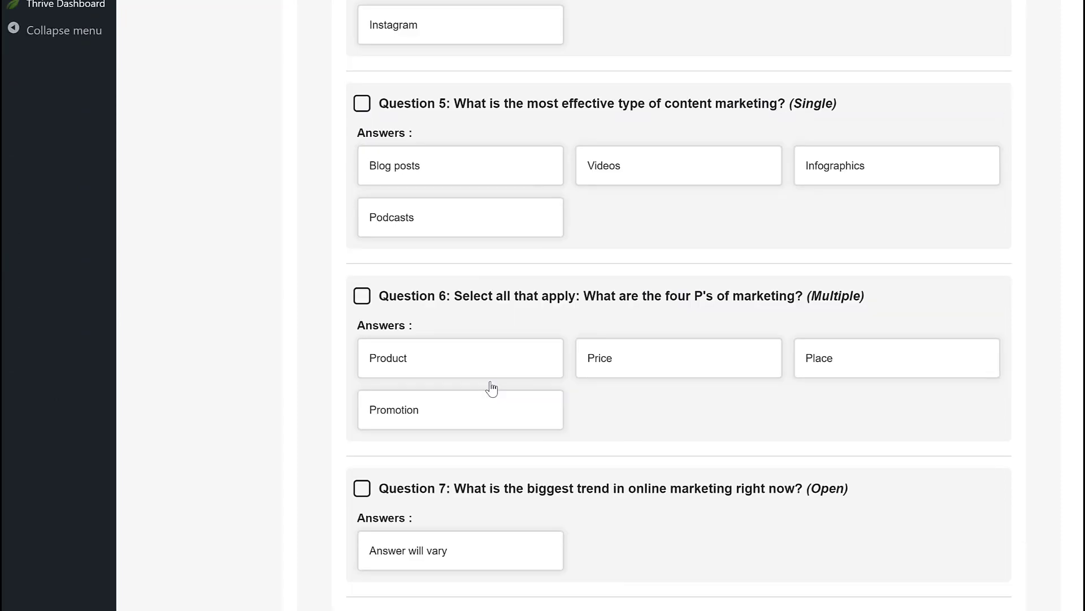
pyautogui.scroll(11, 492, 389)
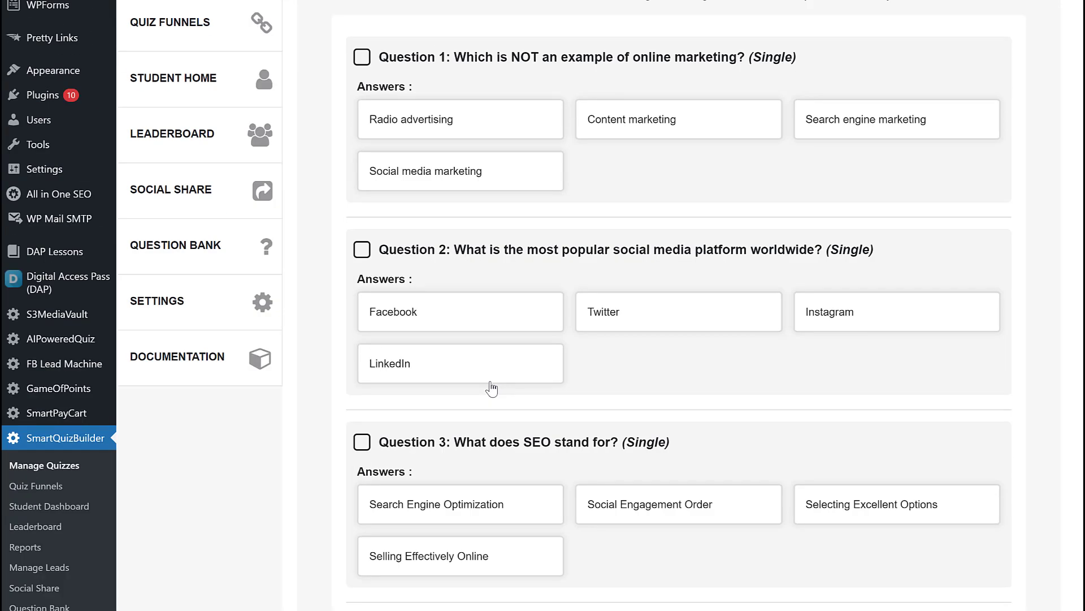
# Go through the generated online marketing questions once more, from Question 1 to the open-ended Question 7
pyautogui.scroll(1, 491, 388)
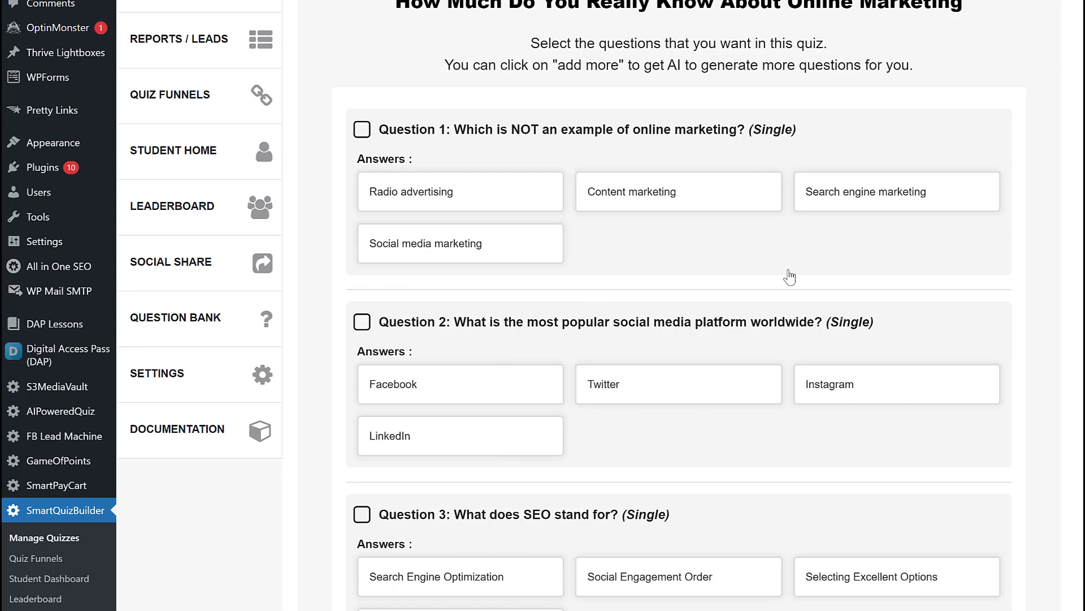
pyautogui.scroll(-2, 803, 351)
pyautogui.scroll(-6, 807, 366)
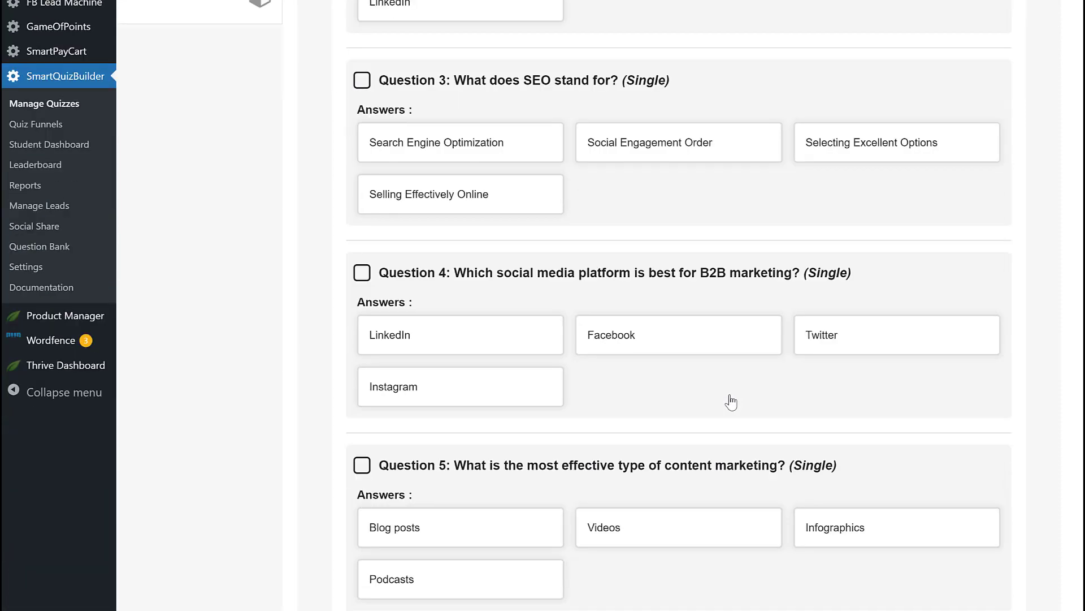
pyautogui.scroll(-3, 728, 415)
pyautogui.scroll(-1, 752, 415)
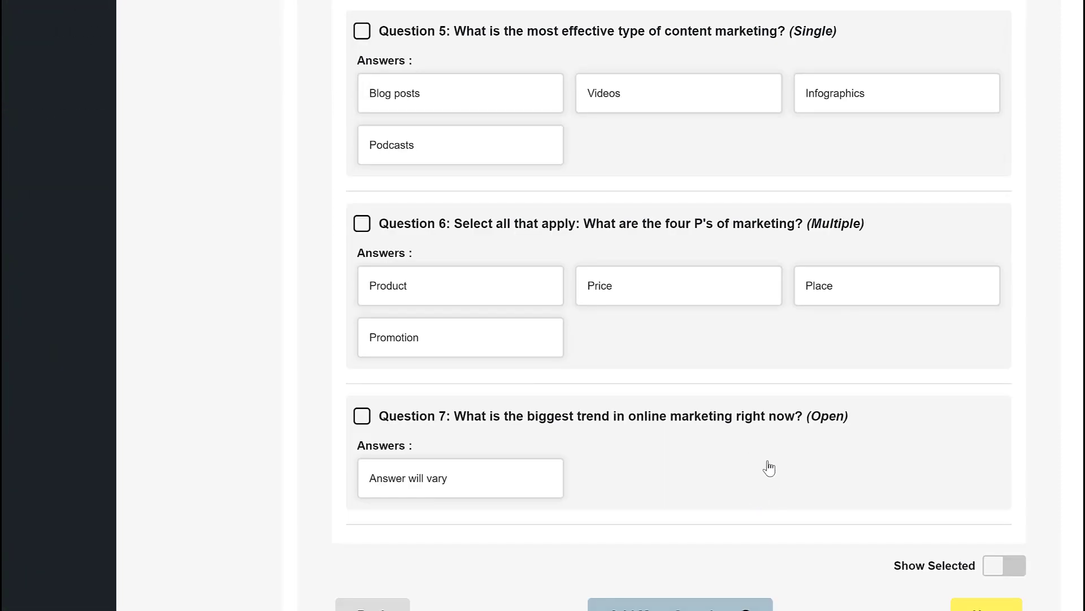
pyautogui.scroll(11, 278, 219)
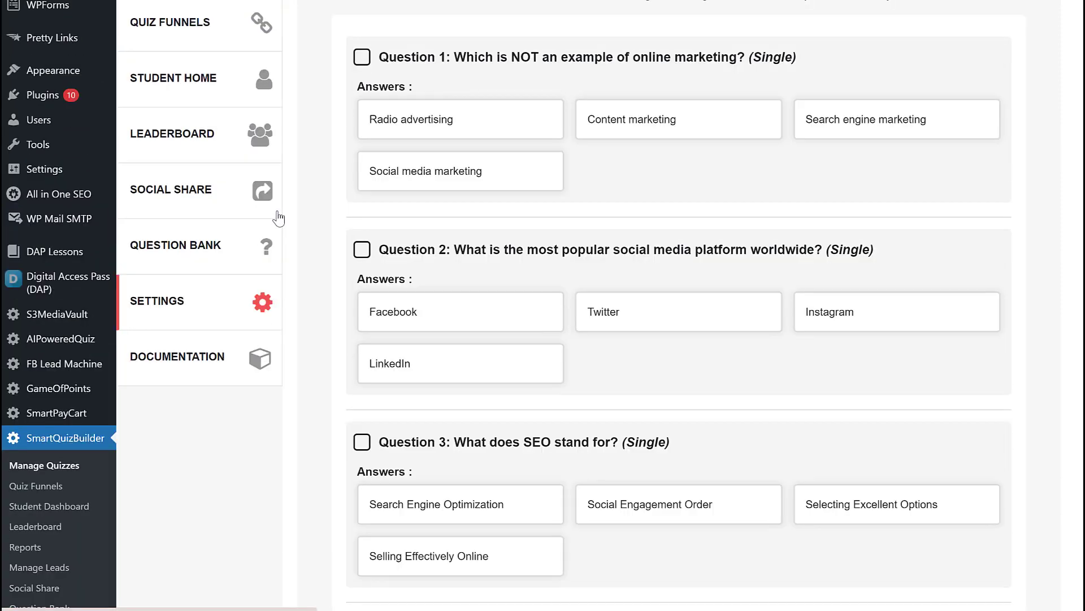
# Select all seven generated questions, from Question 1 to Question 7, for inclusion in the online marketing quiz
pyautogui.scroll(2, 279, 218)
pyautogui.click(511, 172)
pyautogui.scroll(-2, 543, 373)
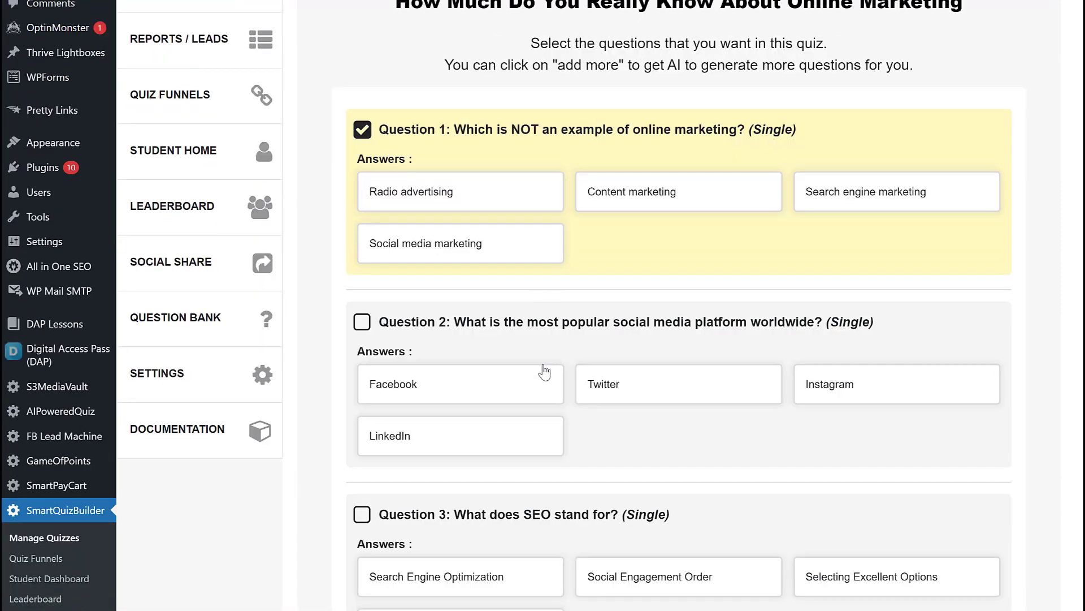
pyautogui.click(540, 376)
pyautogui.scroll(-3, 539, 376)
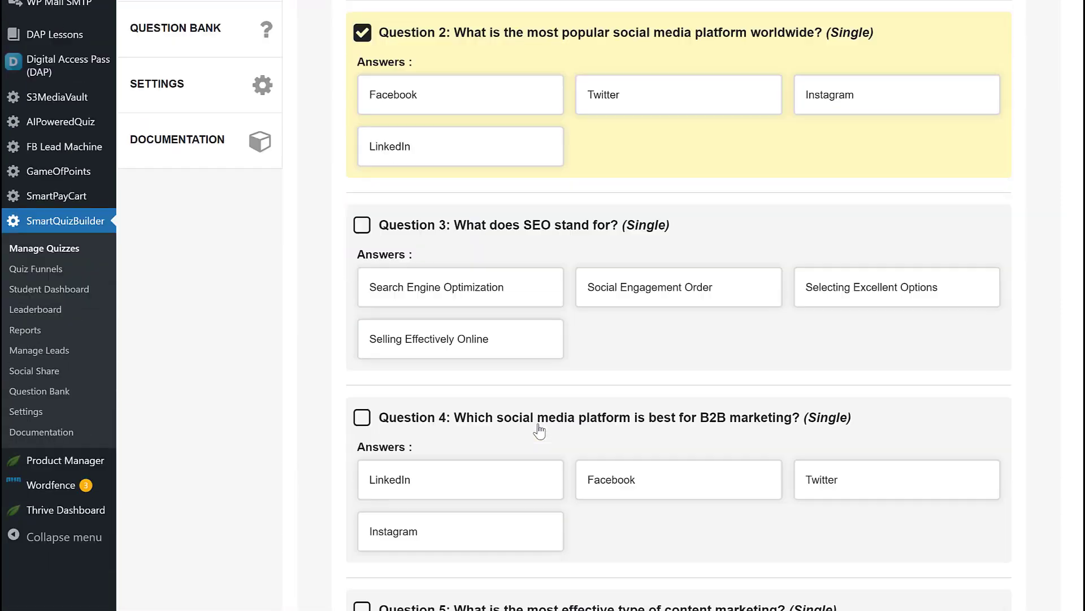
pyautogui.click(541, 342)
pyautogui.click(500, 466)
pyautogui.scroll(-4, 501, 467)
pyautogui.click(409, 356)
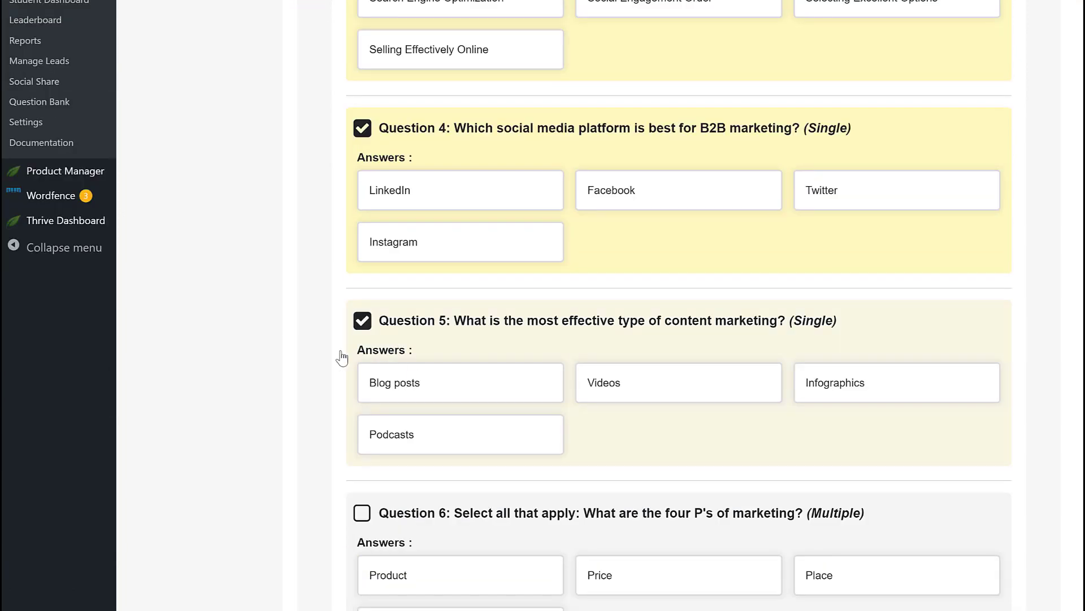
pyautogui.scroll(-3, 411, 388)
pyautogui.click(411, 388)
pyautogui.scroll(-1, 418, 429)
pyautogui.click(421, 455)
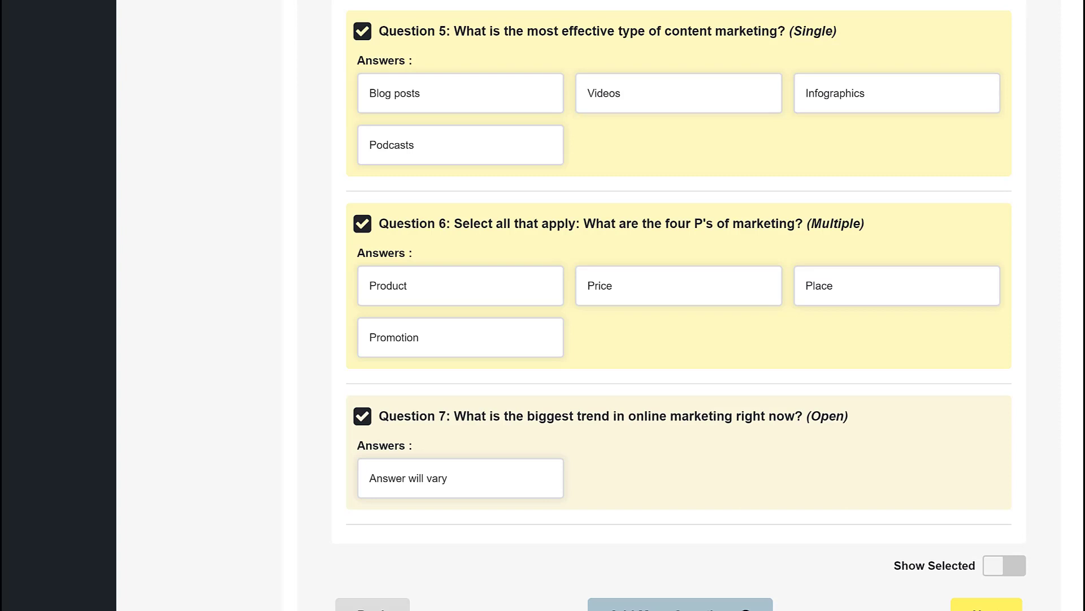
# Have the AI generate more questions for the quiz and review the added ones from Question 8 onward
pyautogui.scroll(-3, 516, 417)
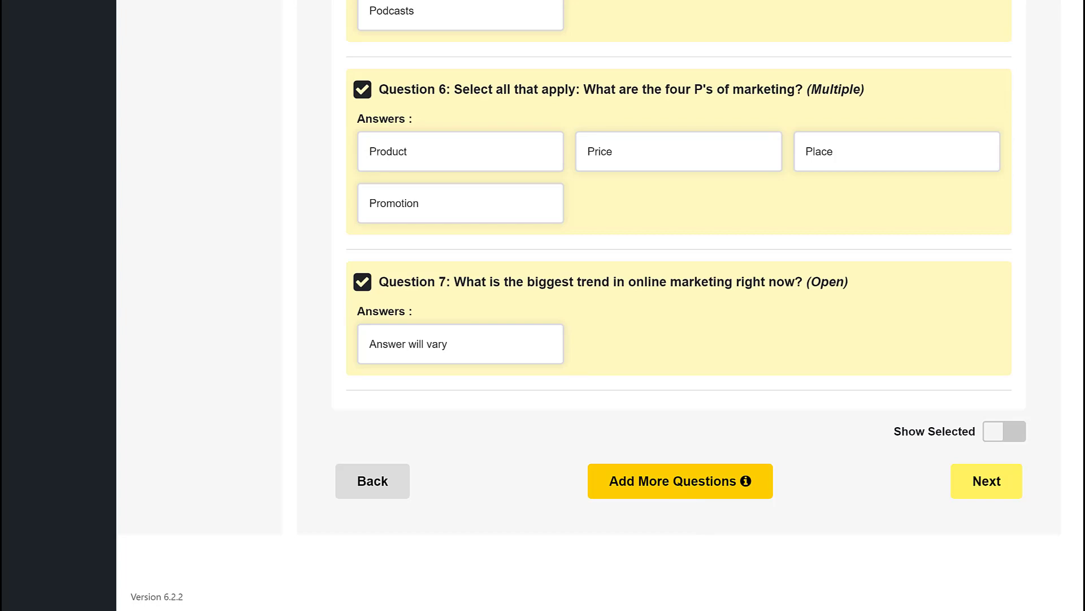
pyautogui.click(678, 488)
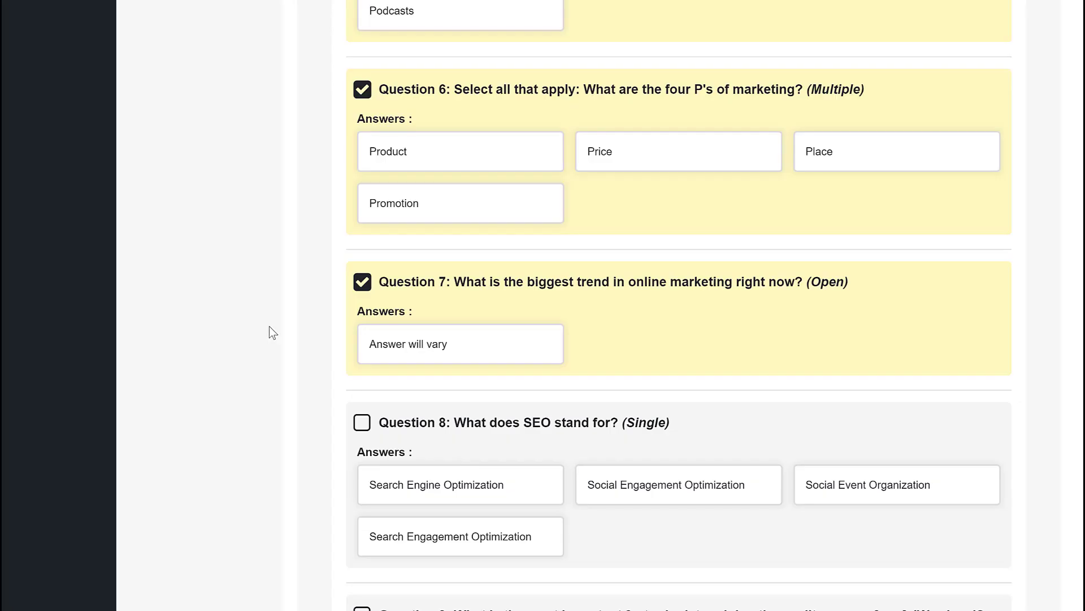
pyautogui.scroll(-14, 269, 331)
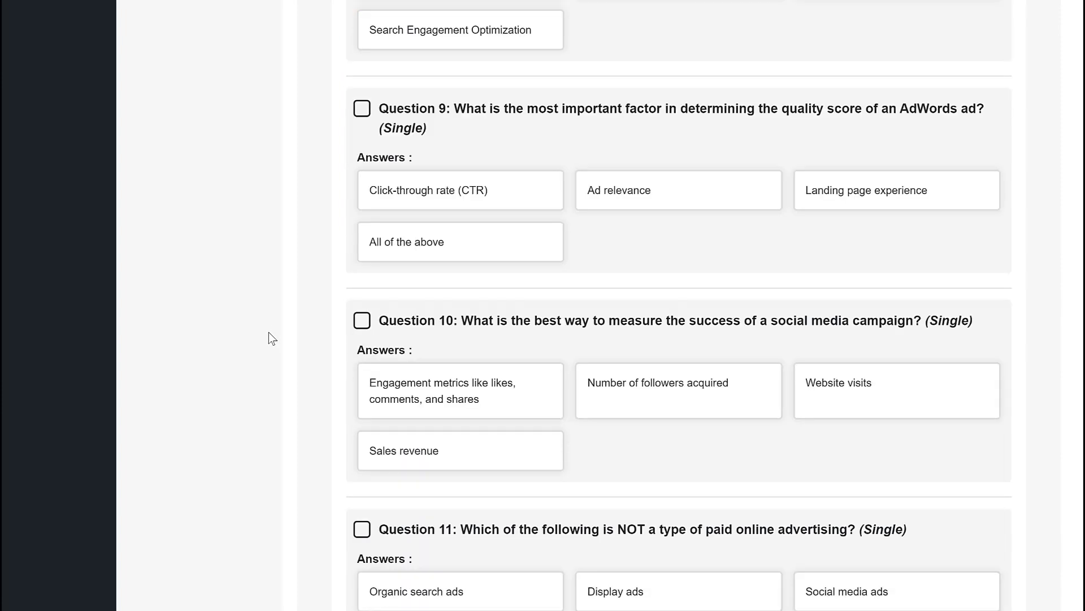
pyautogui.scroll(-5, 269, 332)
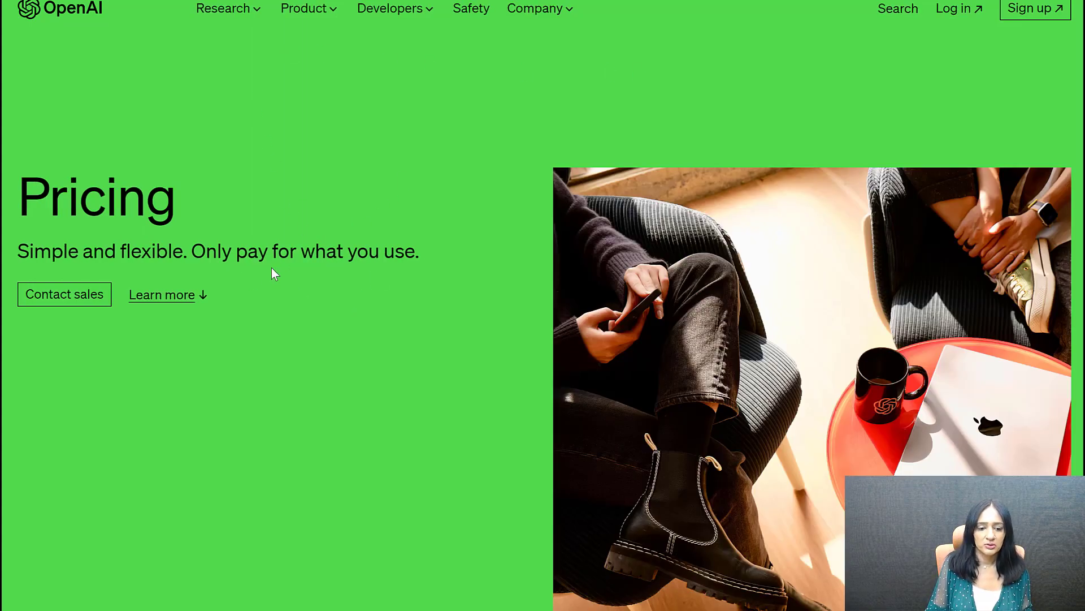
# Switch to the OpenAI pricing page and check the usage price for the gpt-3.5-turbo chat model
pyautogui.scroll(-8, 273, 270)
pyautogui.scroll(-10, 280, 274)
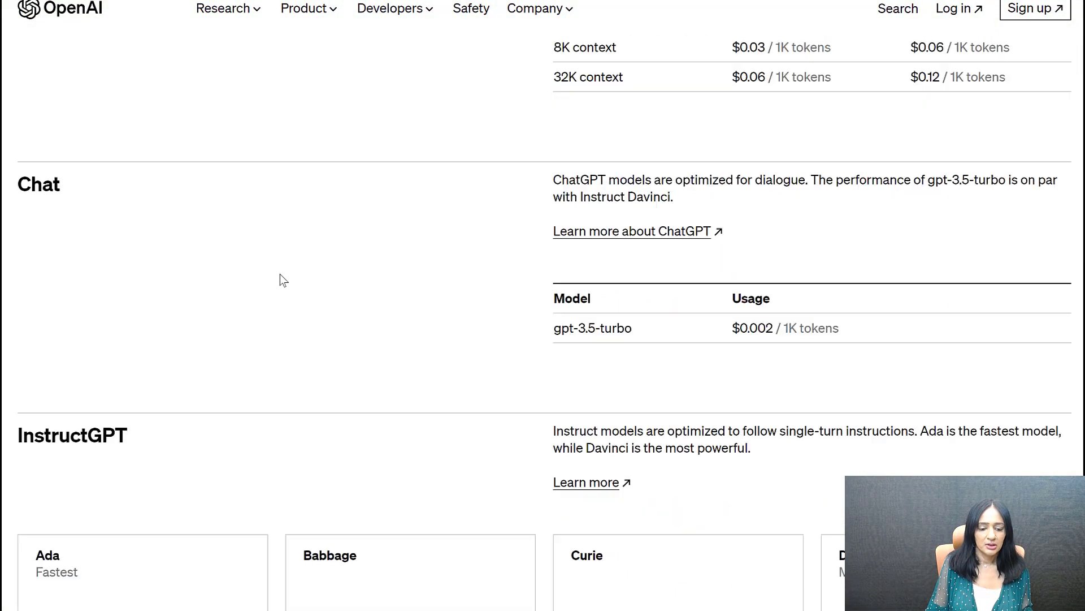